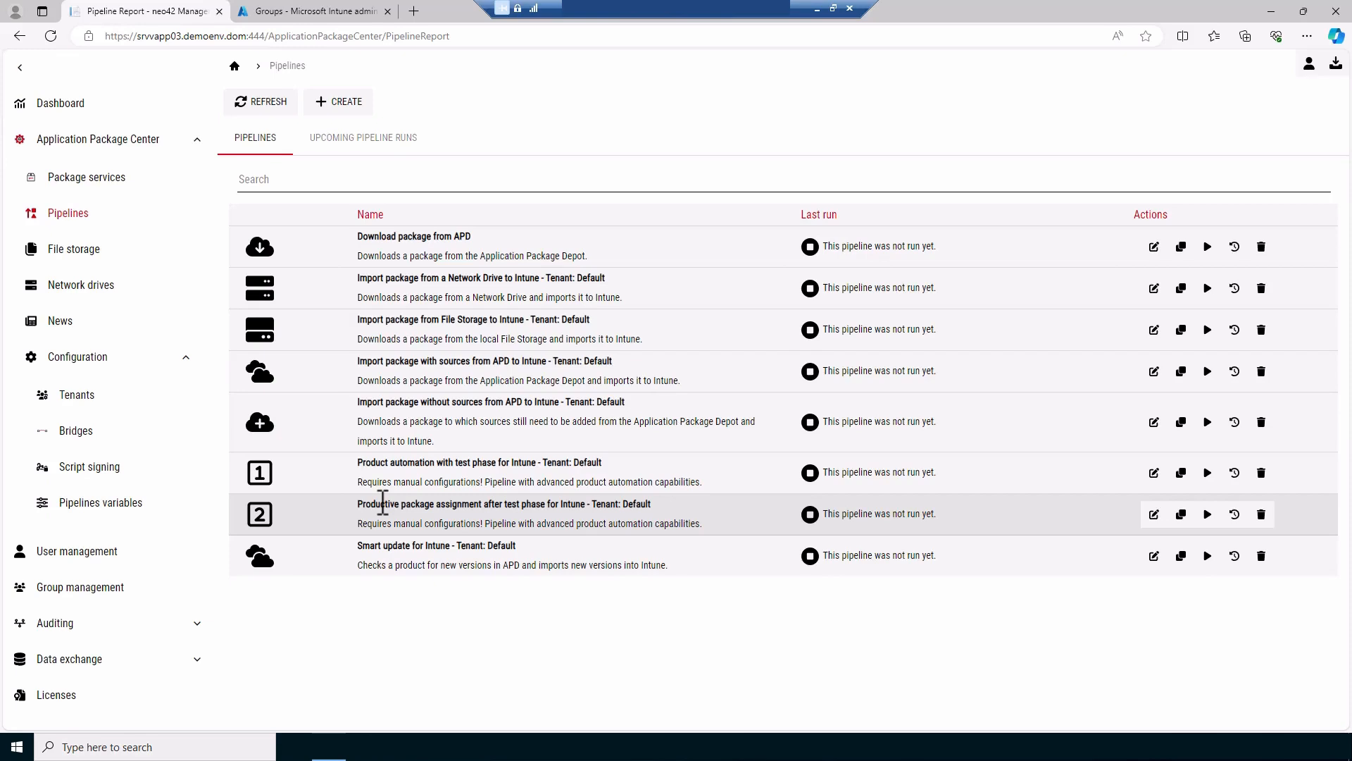
Step: In the Product automation with test phase pipeline, set the package assignments check's group to the phase variable <Phase.AADPackageGroupID_Test>
left_click(1154, 474)
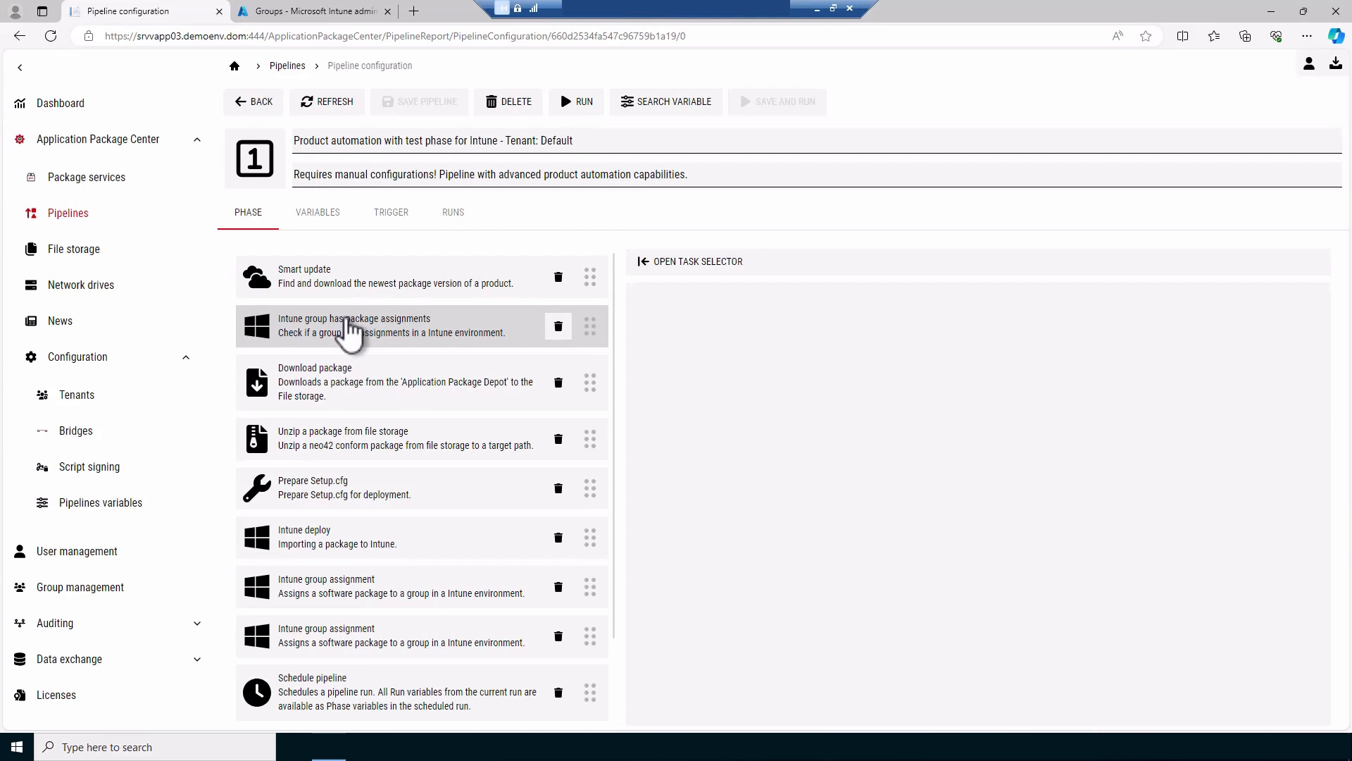
left_click(350, 331)
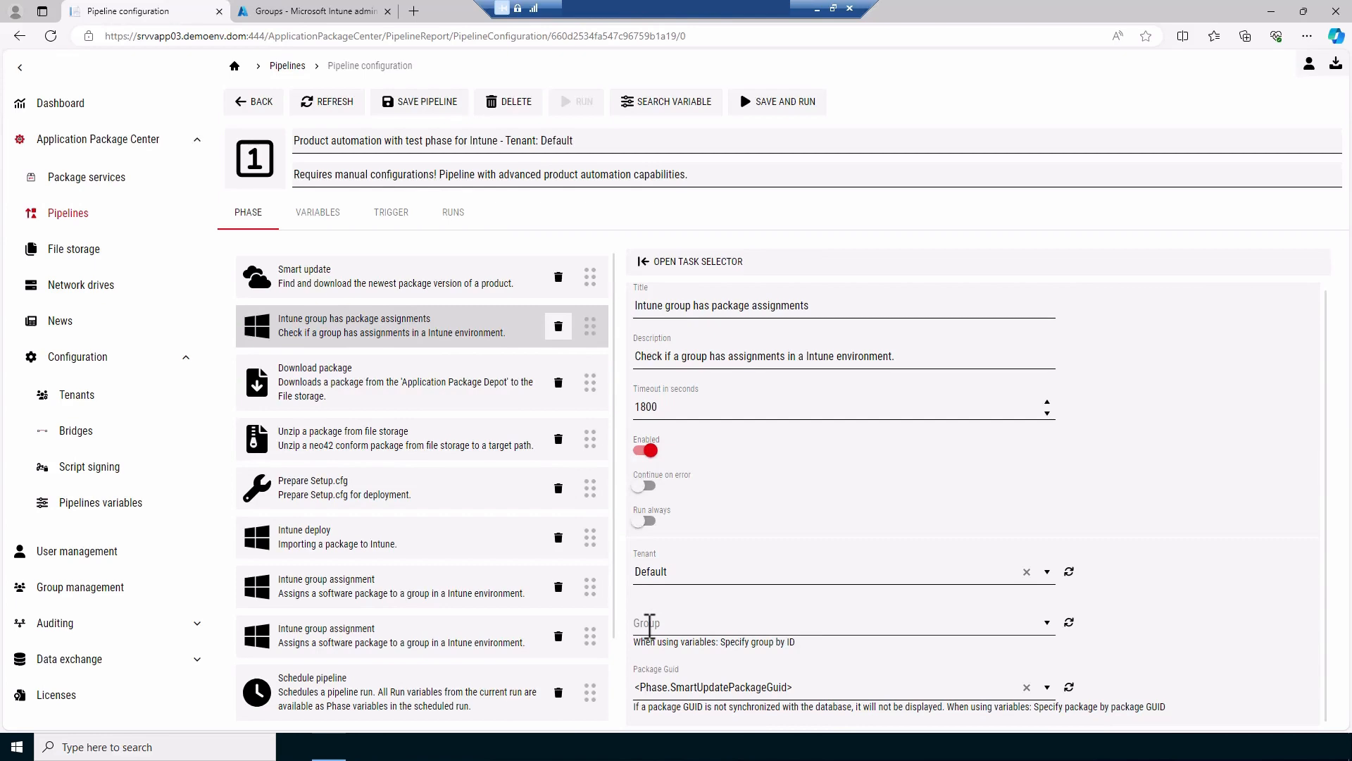
right_click(649, 624)
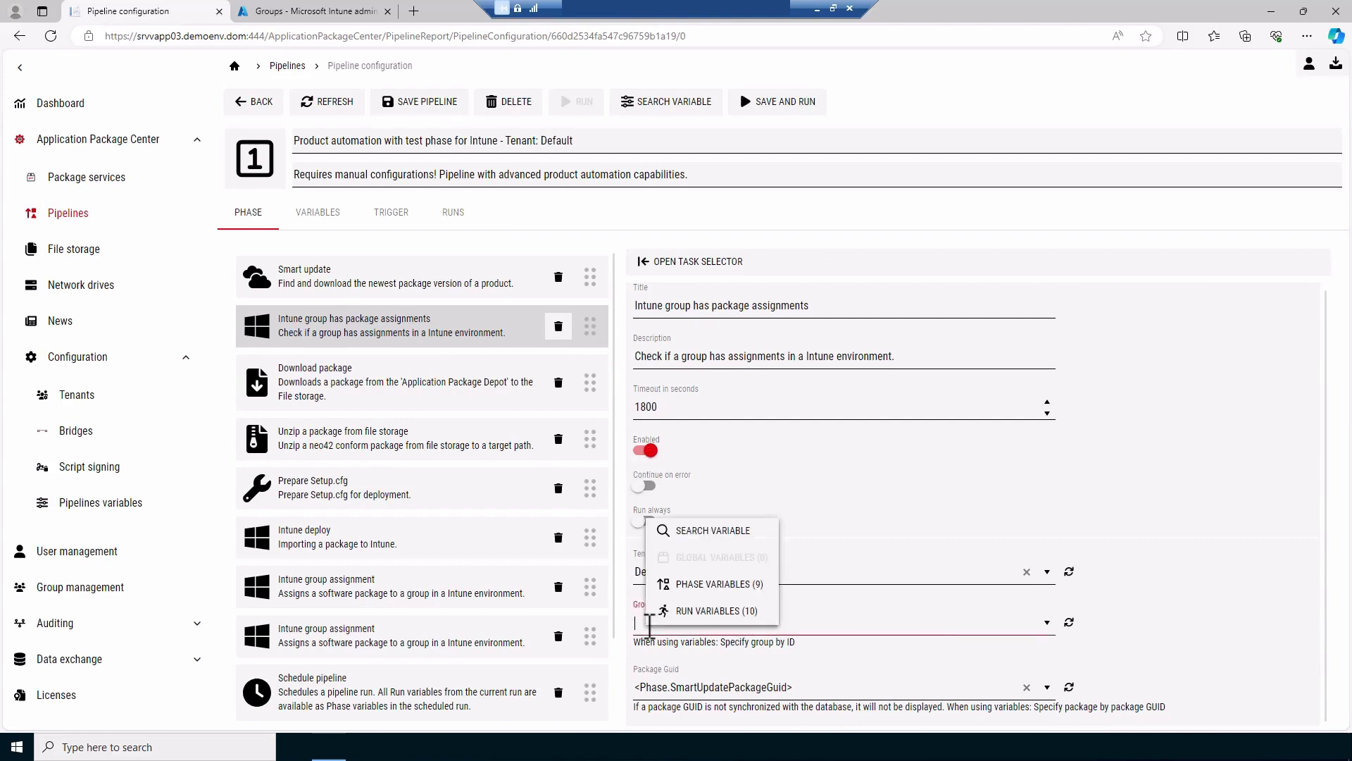
left_click(693, 582)
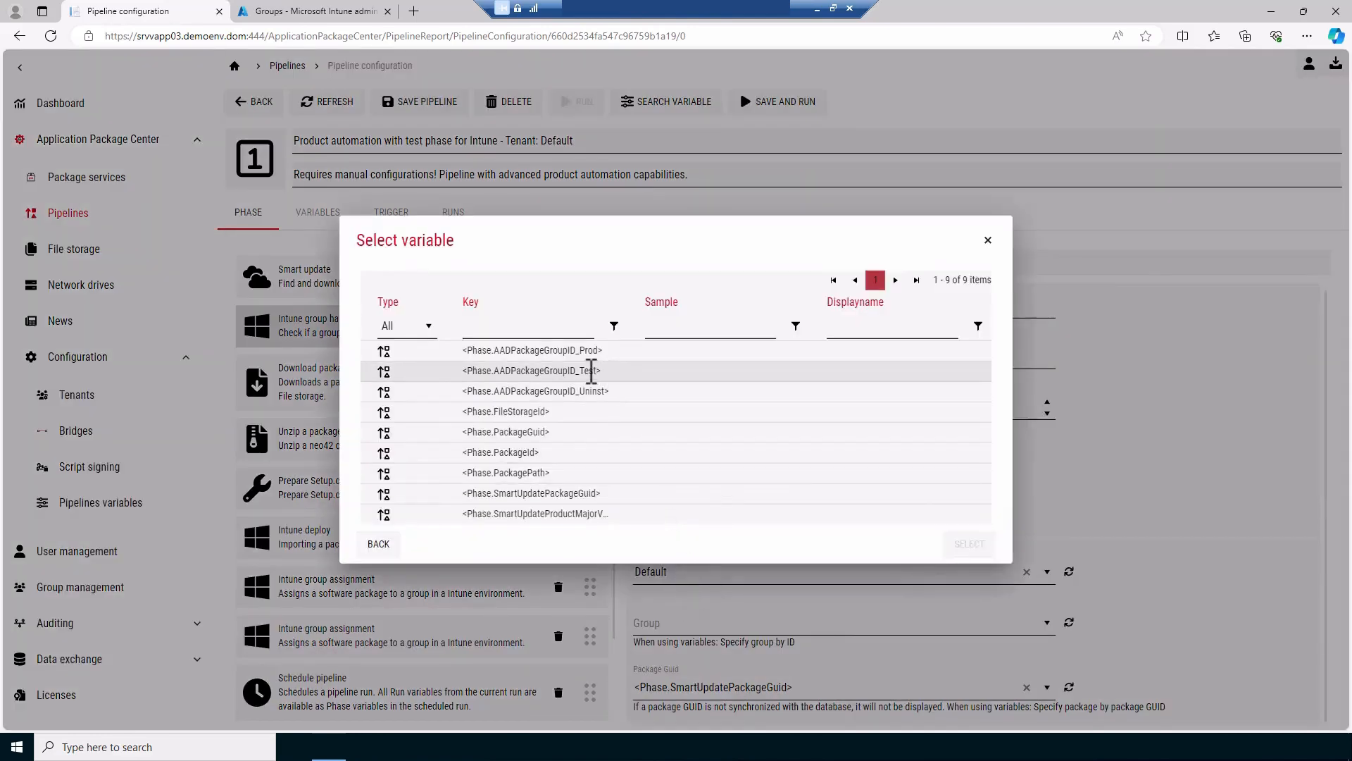
left_click(592, 371)
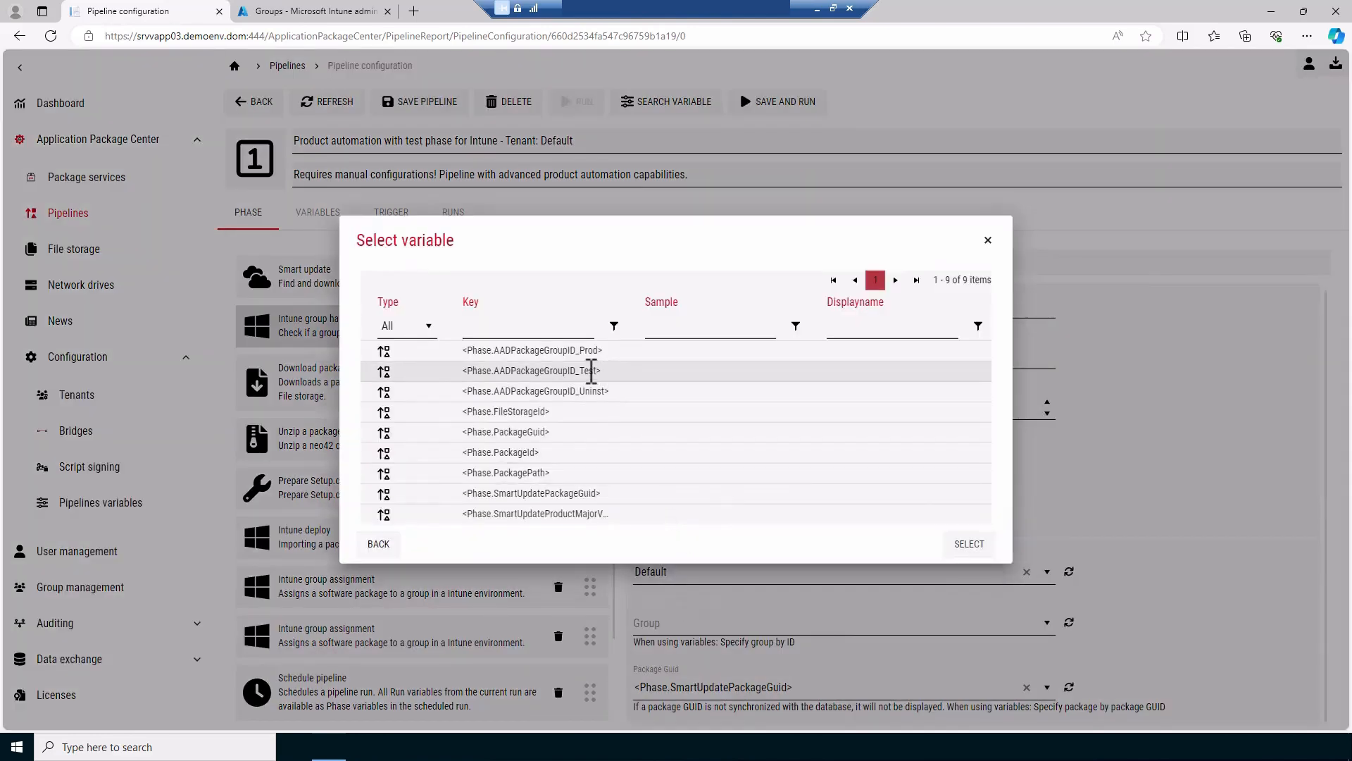
left_click(970, 546)
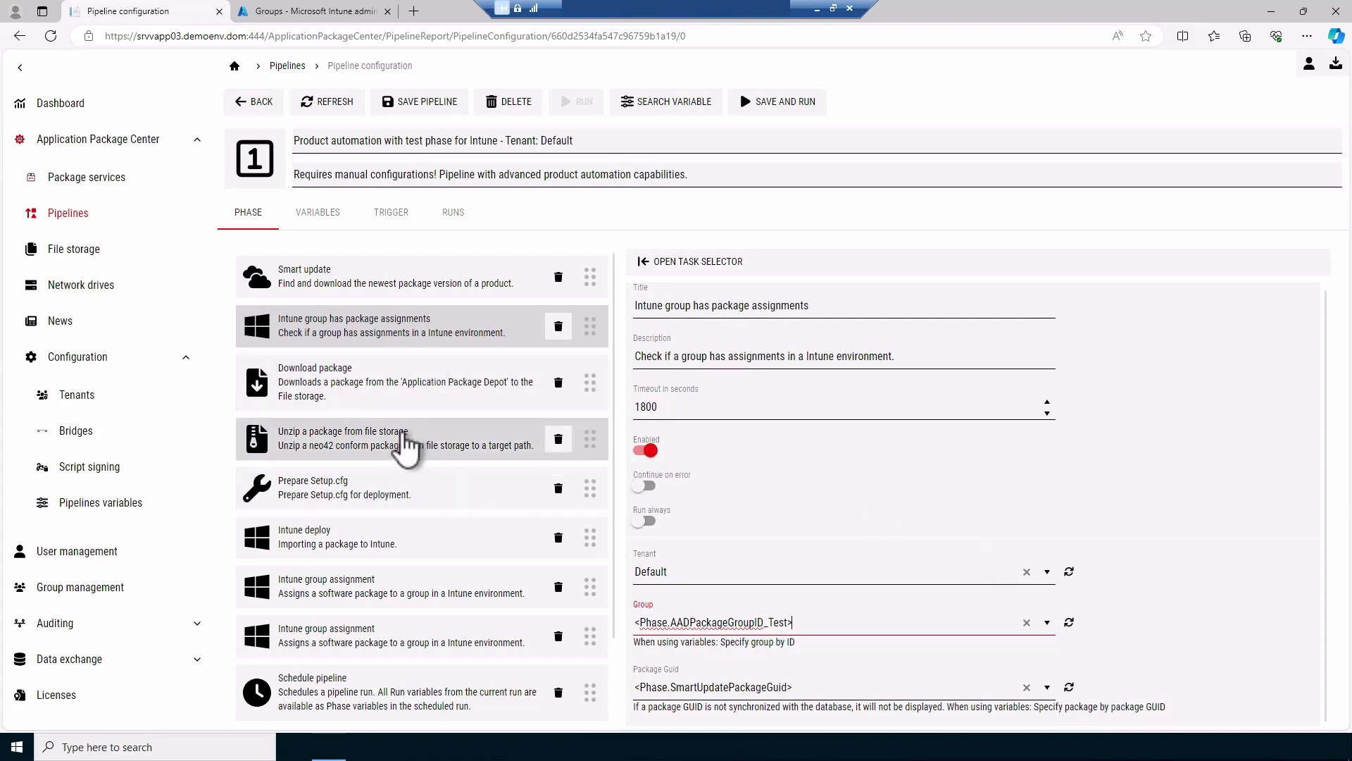
Step: Review the Intune deploy task's settings down to the publisher and downgrade detection script options
left_click(328, 541)
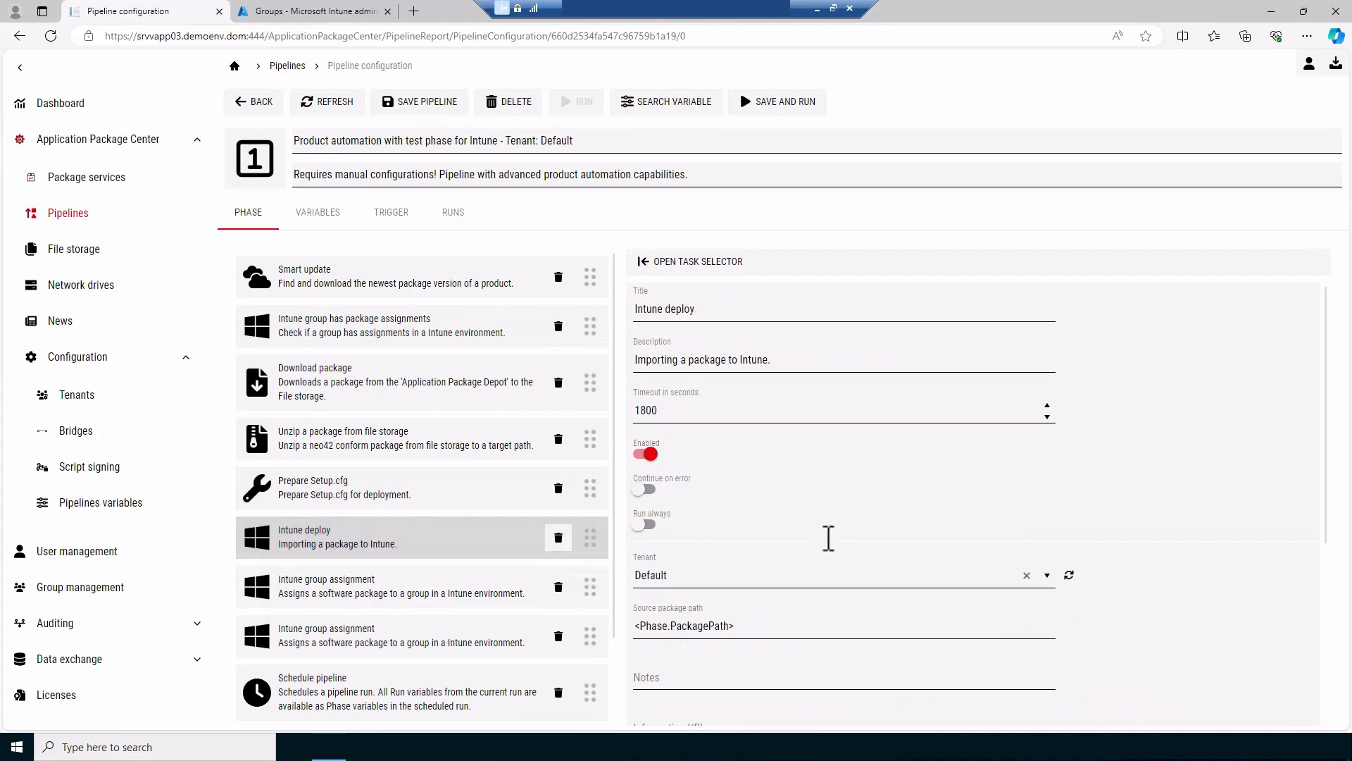
scroll(828, 539, "down", 2)
scroll(796, 523, "down", 1)
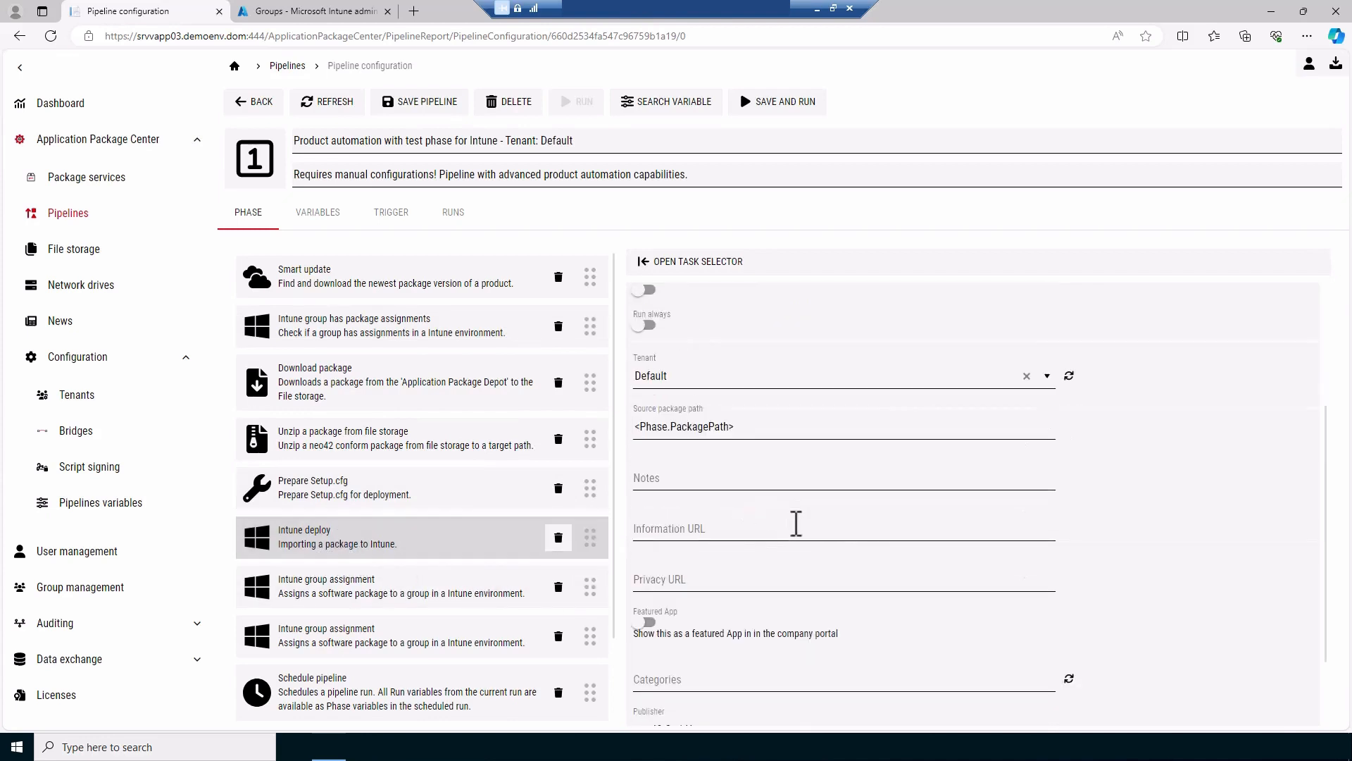
scroll(794, 523, "down", 2)
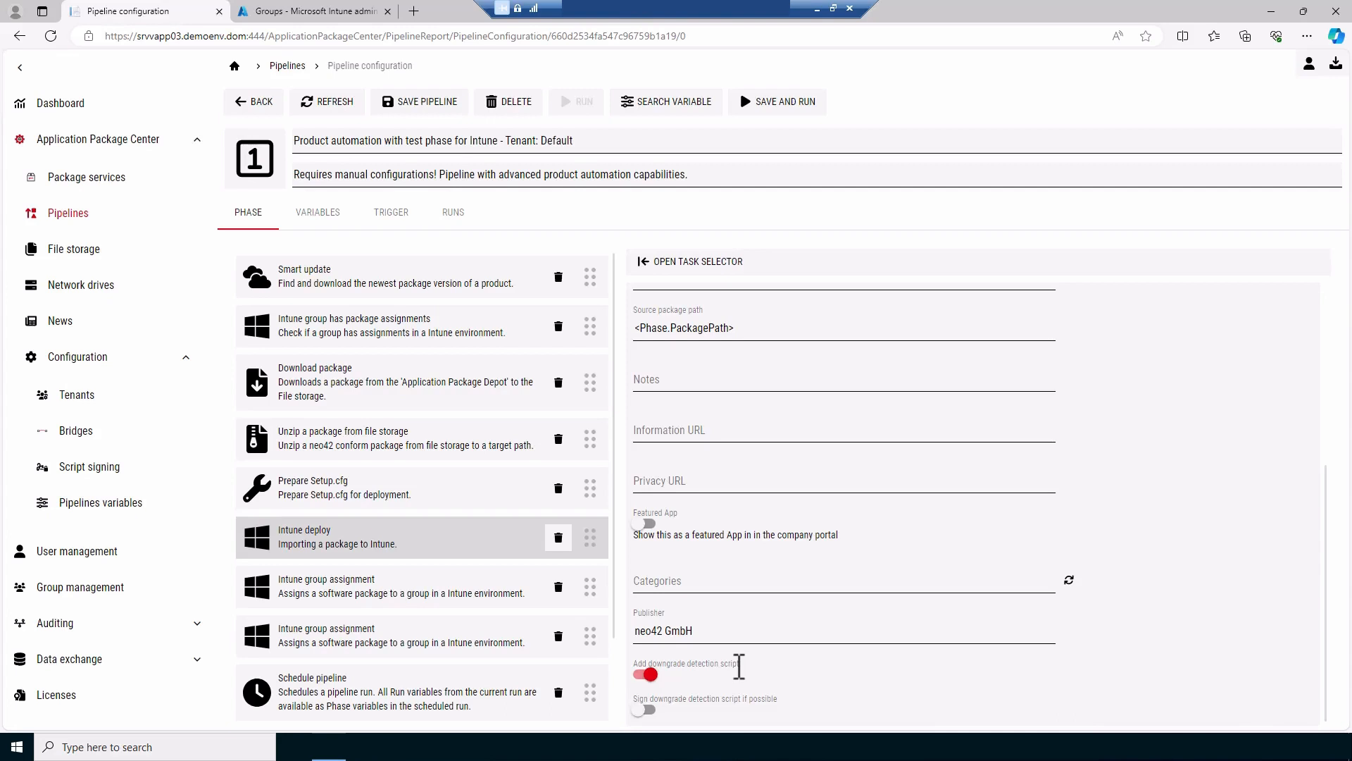
Step: Set the first Intune group assignment task's Intune group to the phase variable <Phase.AADPackageGroupID_Test>
left_click(407, 598)
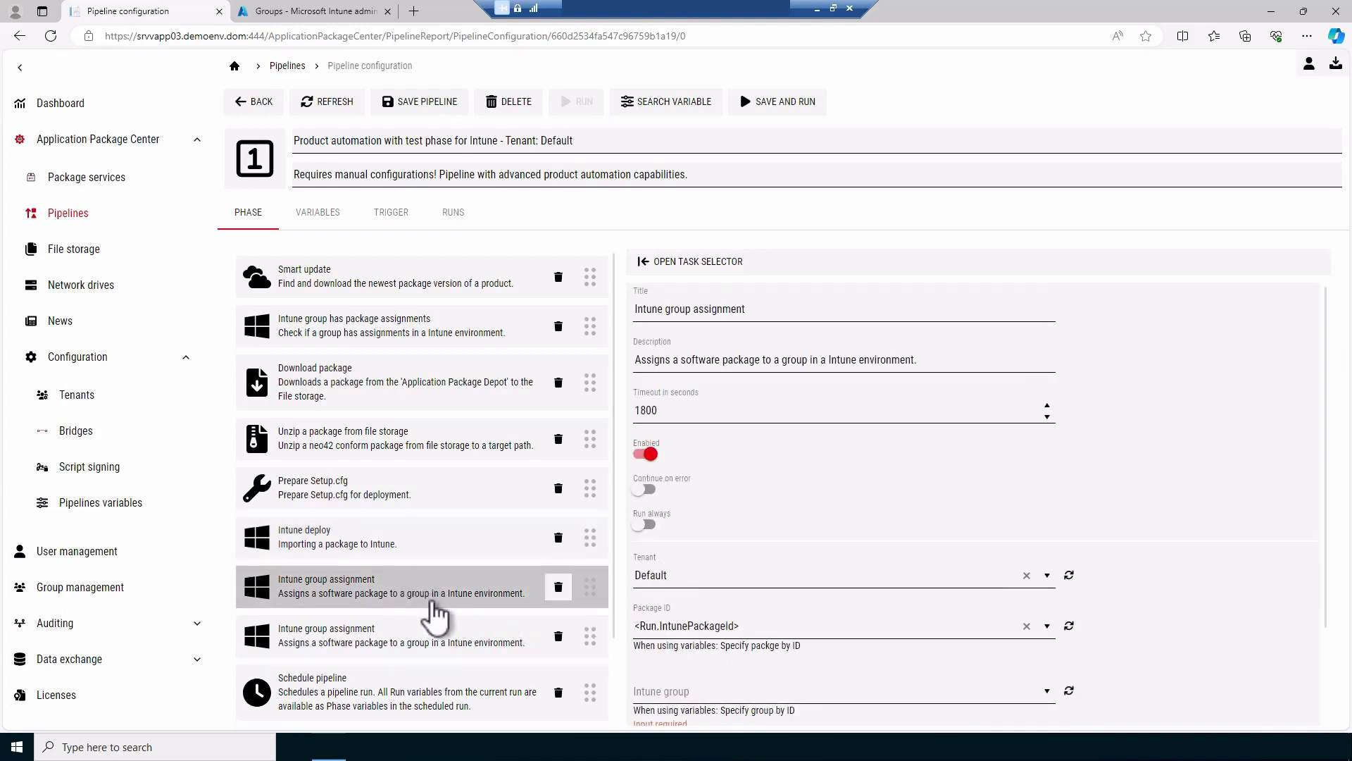
scroll(791, 676, "down", 2)
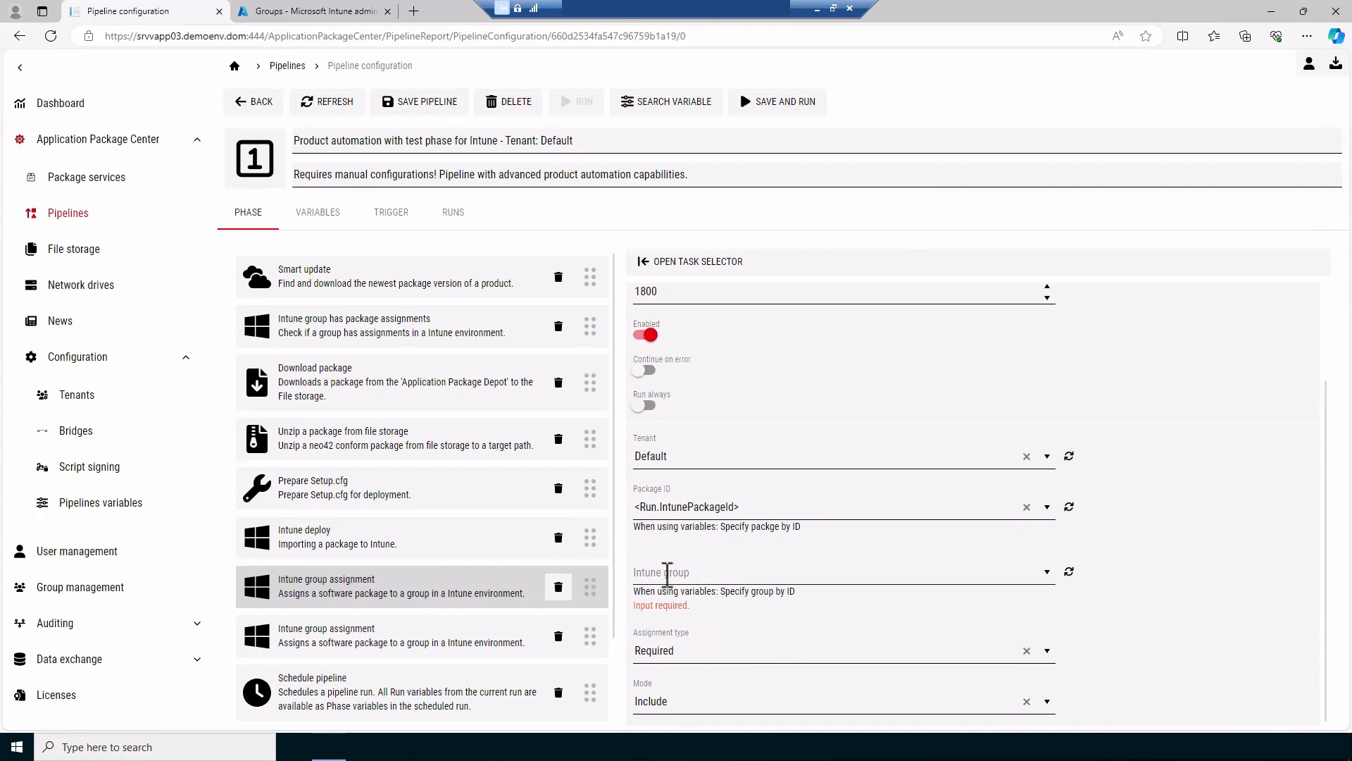
left_click(703, 572)
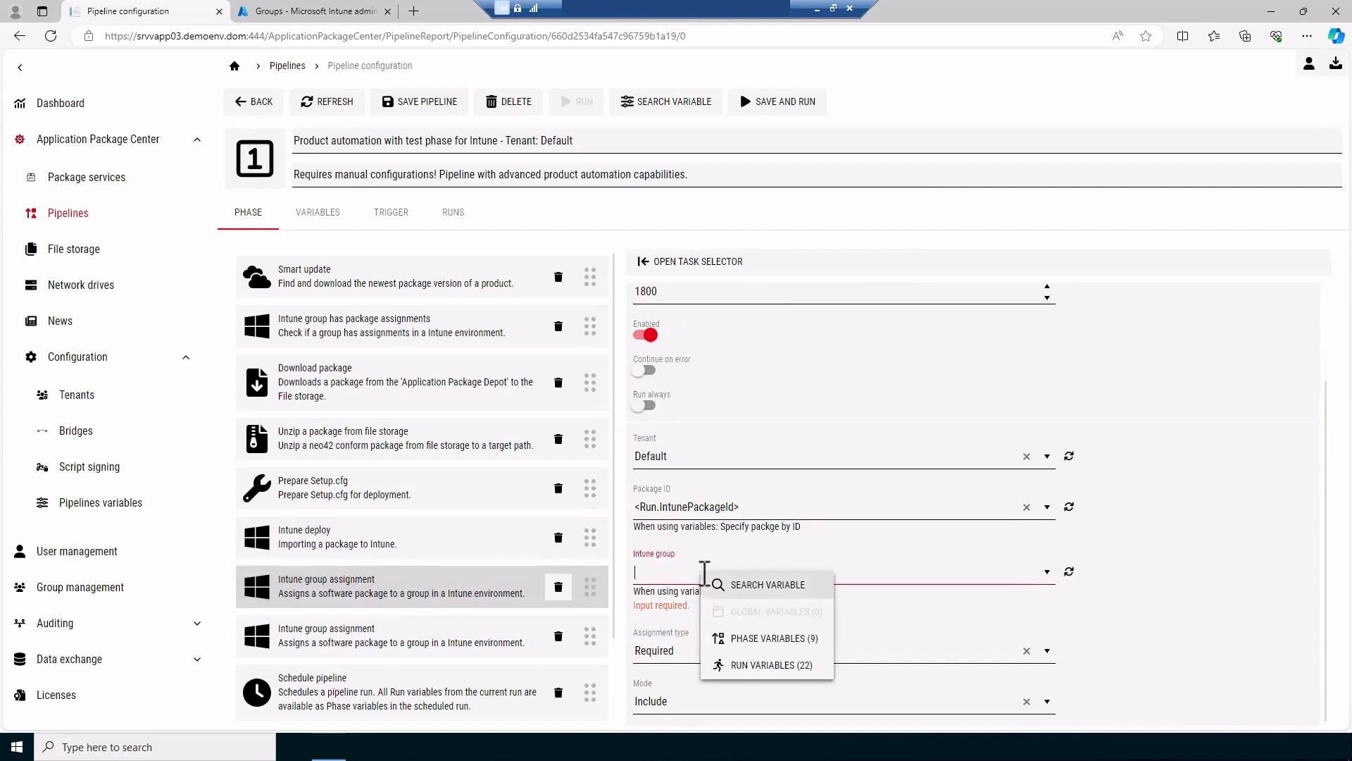
left_click(775, 639)
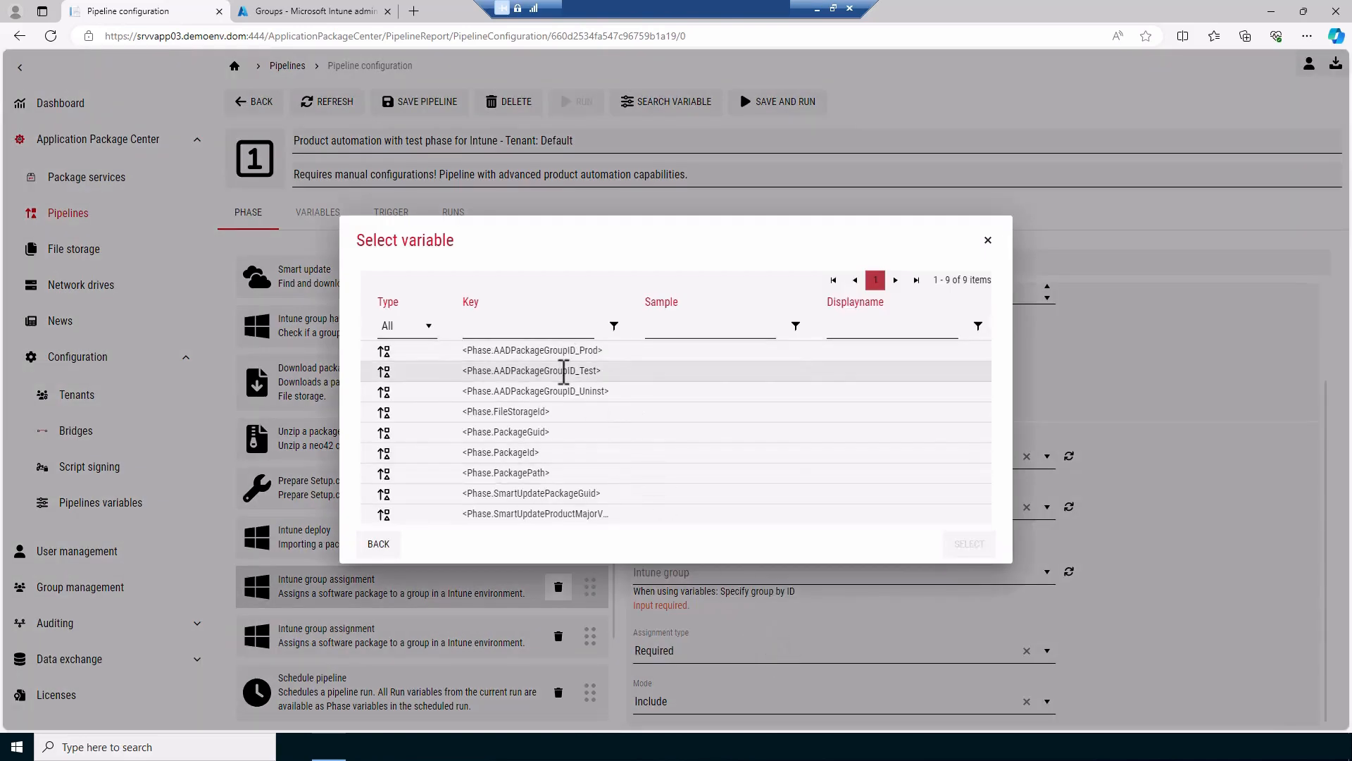
left_click(561, 372)
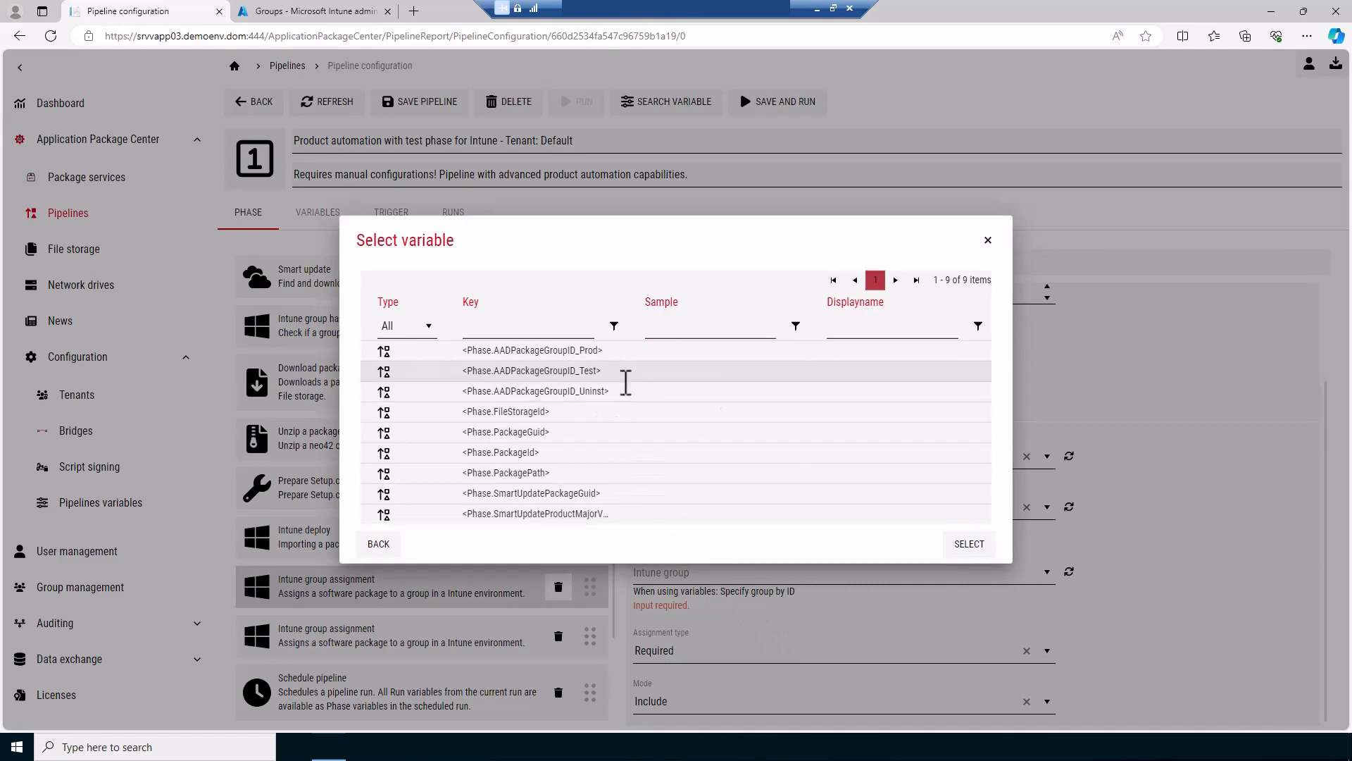
left_click(964, 548)
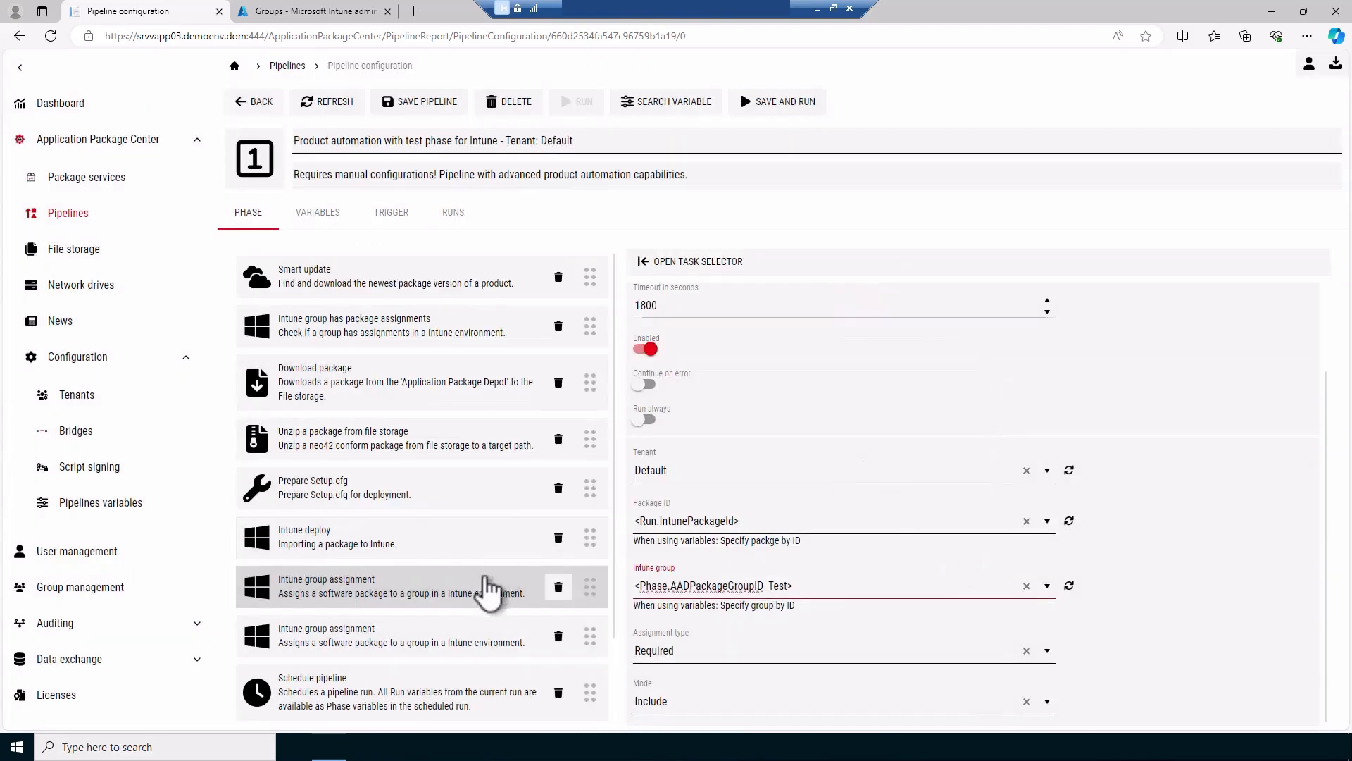
Step: For the second Intune group assignment task, set the Intune group to <Phase.AADPackageGroupID_Uninst> and the assignment type to Uninstall
left_click(444, 641)
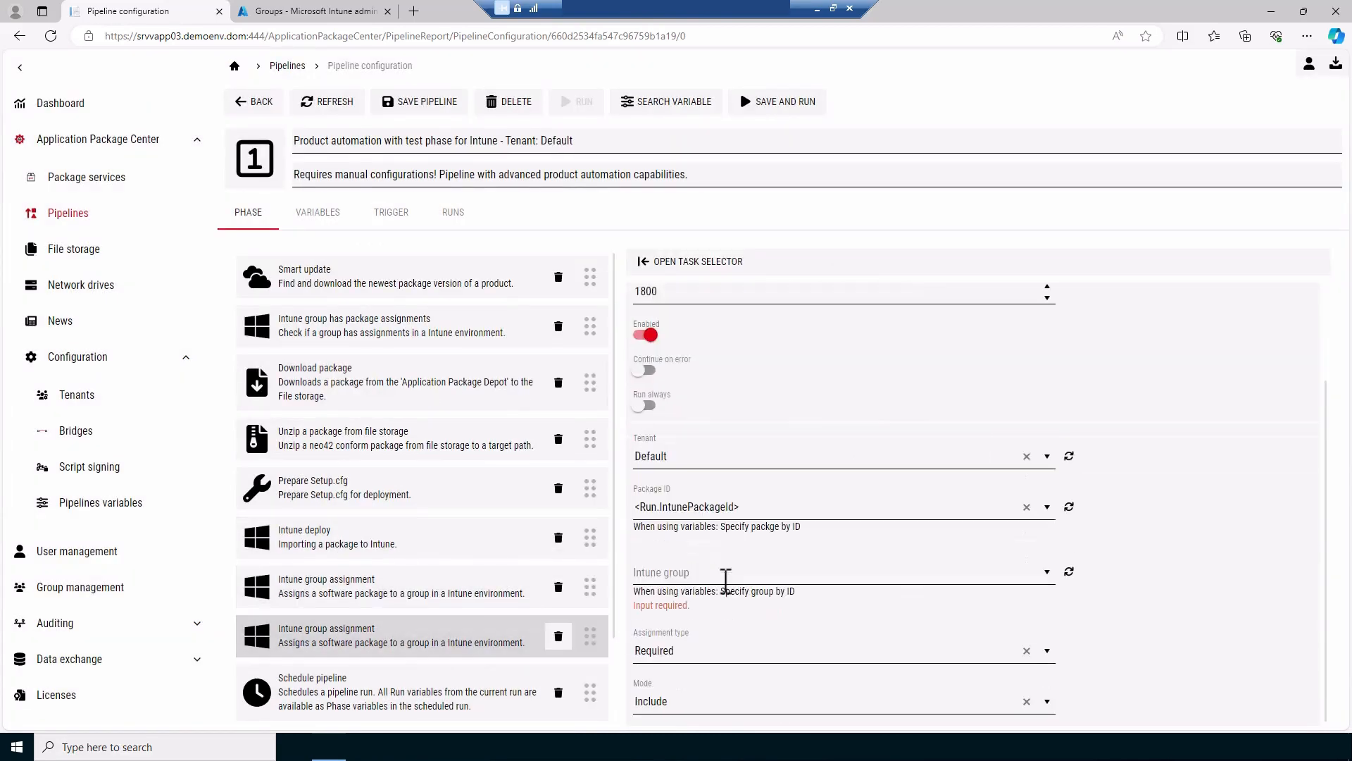
left_click(720, 574)
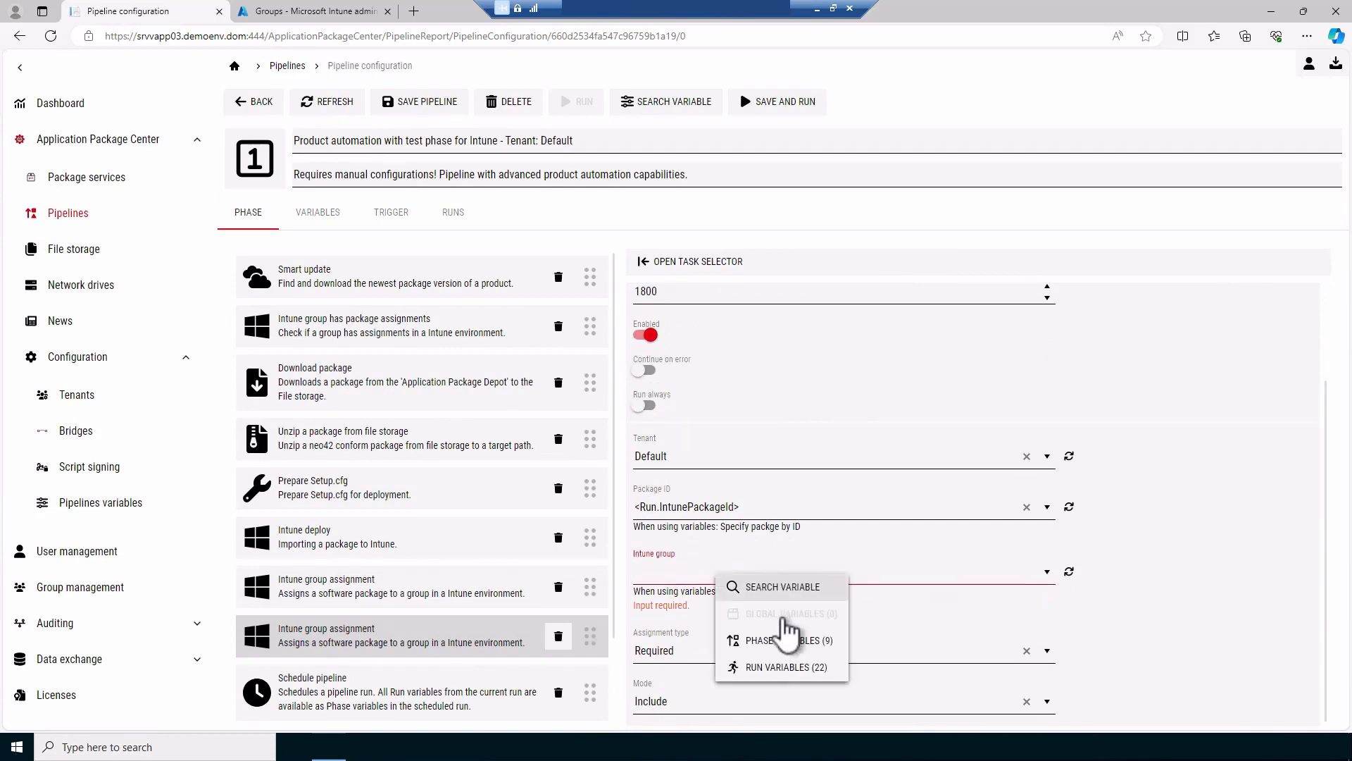
left_click(782, 625)
left_click(604, 391)
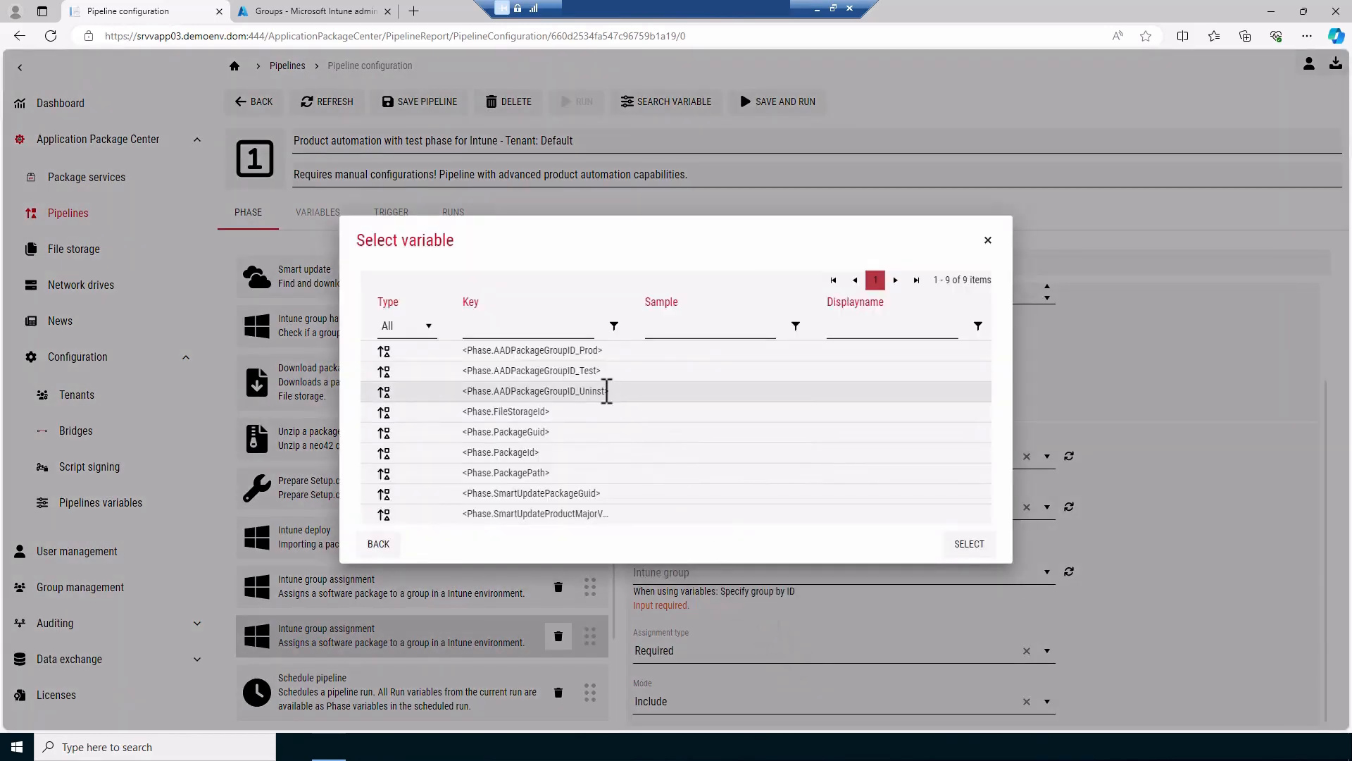
left_click(970, 543)
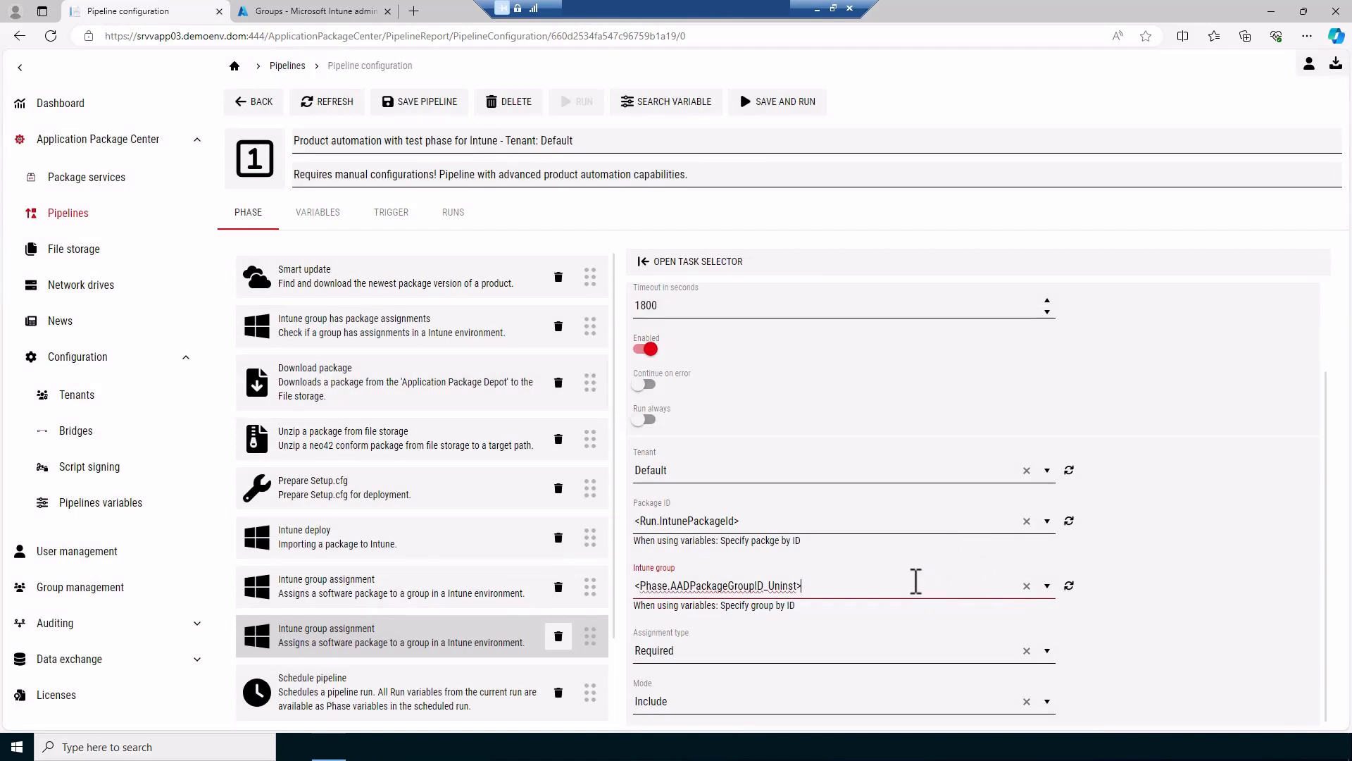
left_click(1046, 651)
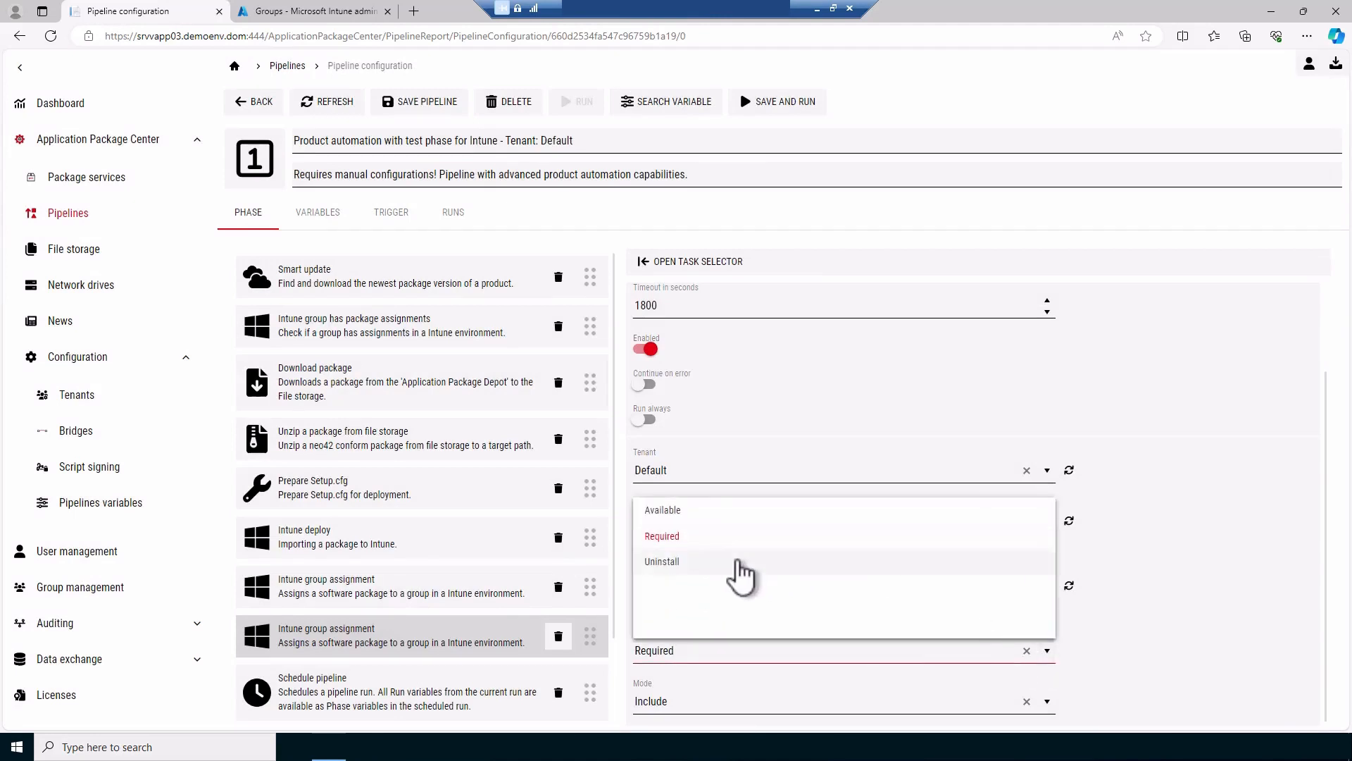
left_click(739, 564)
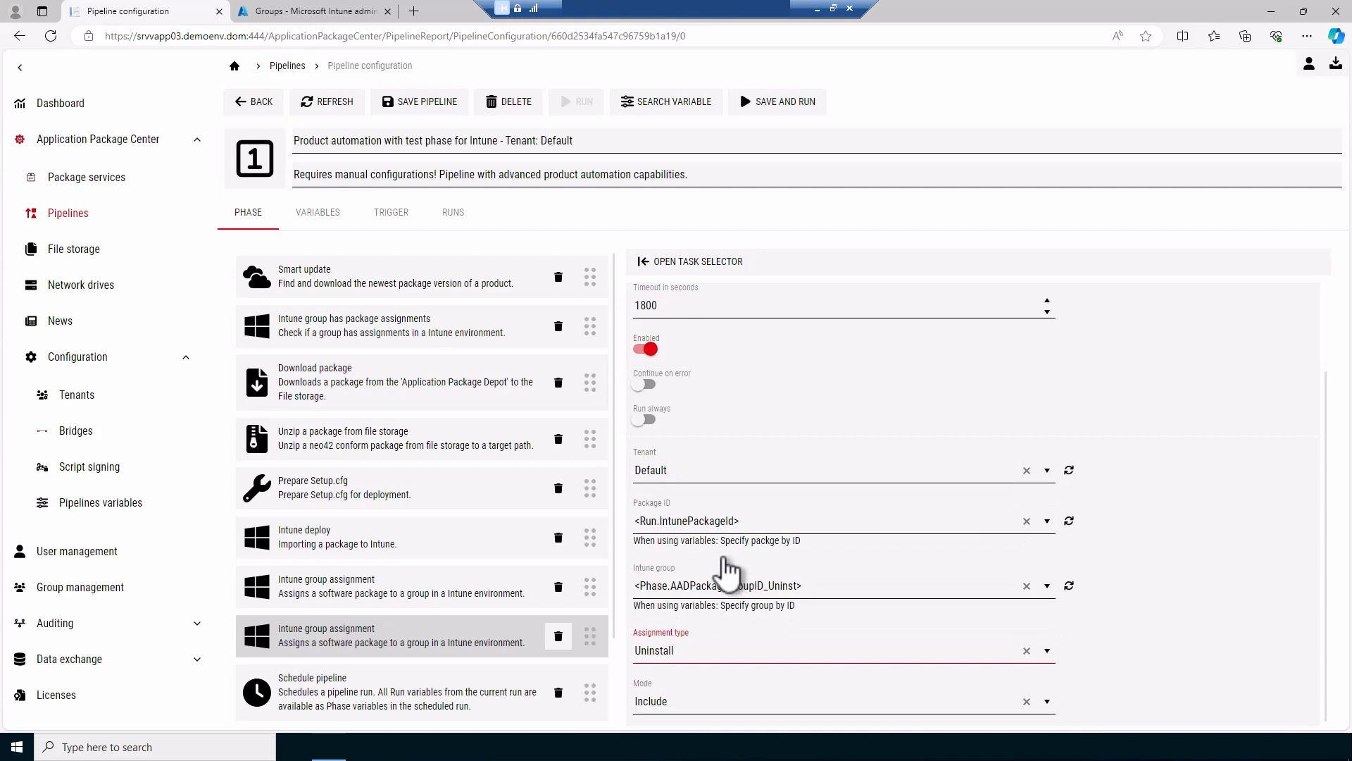
Step: Make the Schedule pipeline task target the pipeline Productive package assignment after test phase for Intune - Tenant: Default
scroll(521, 568, "down", 2)
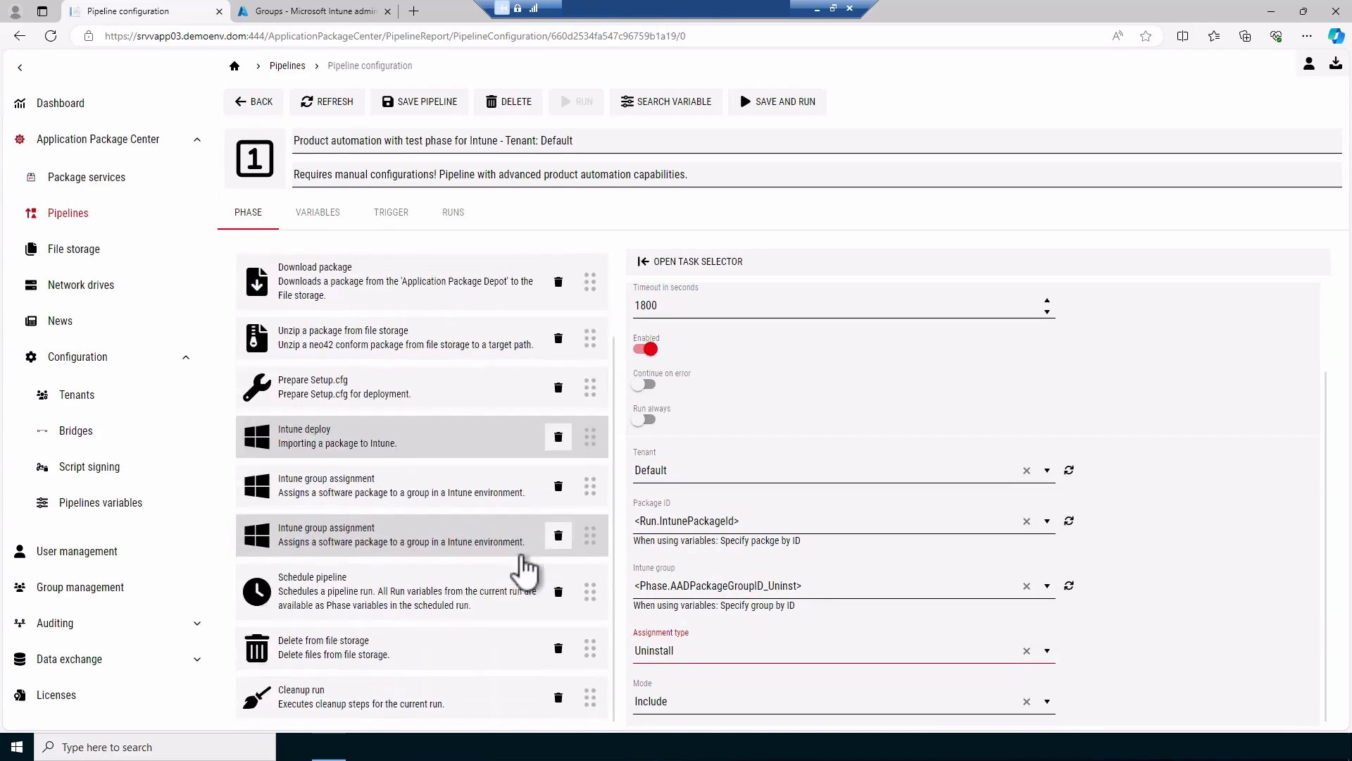
left_click(456, 601)
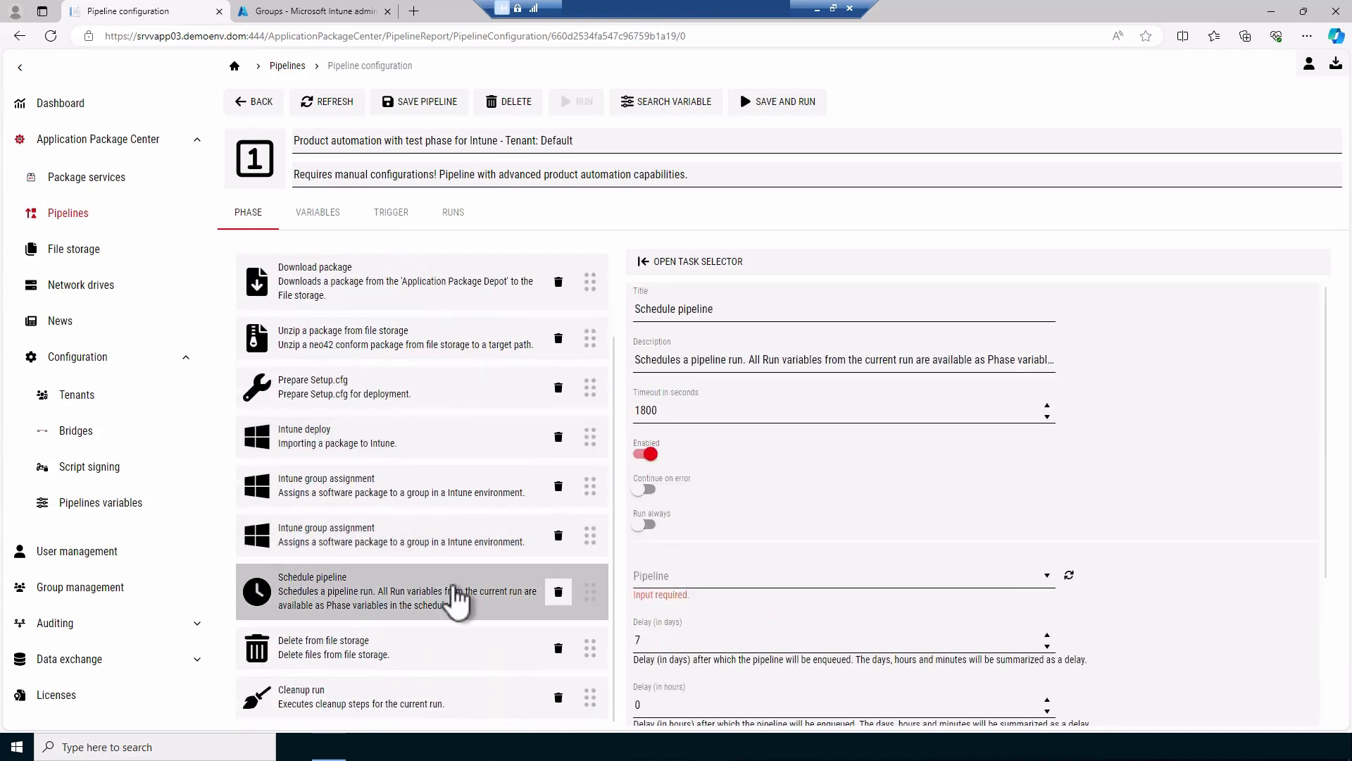
scroll(776, 532, "down", 2)
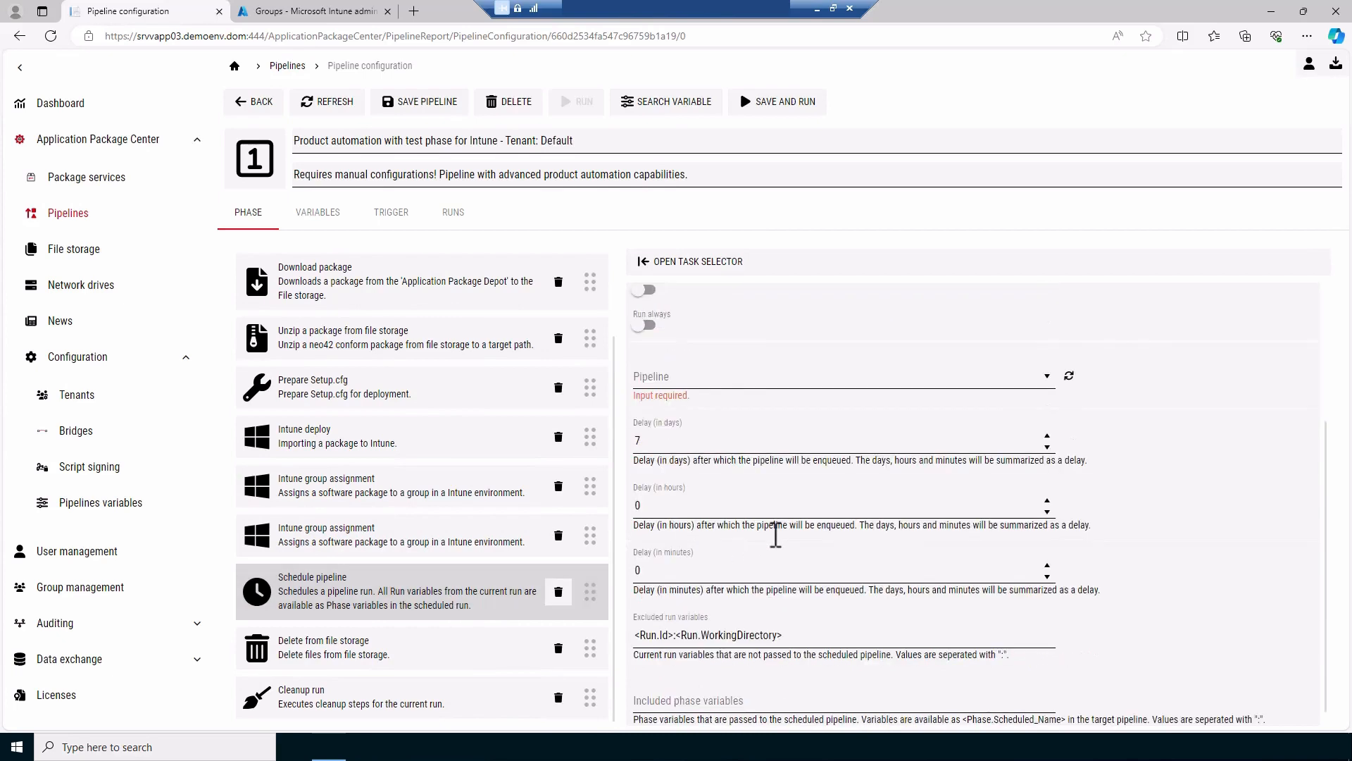
left_click(1048, 442)
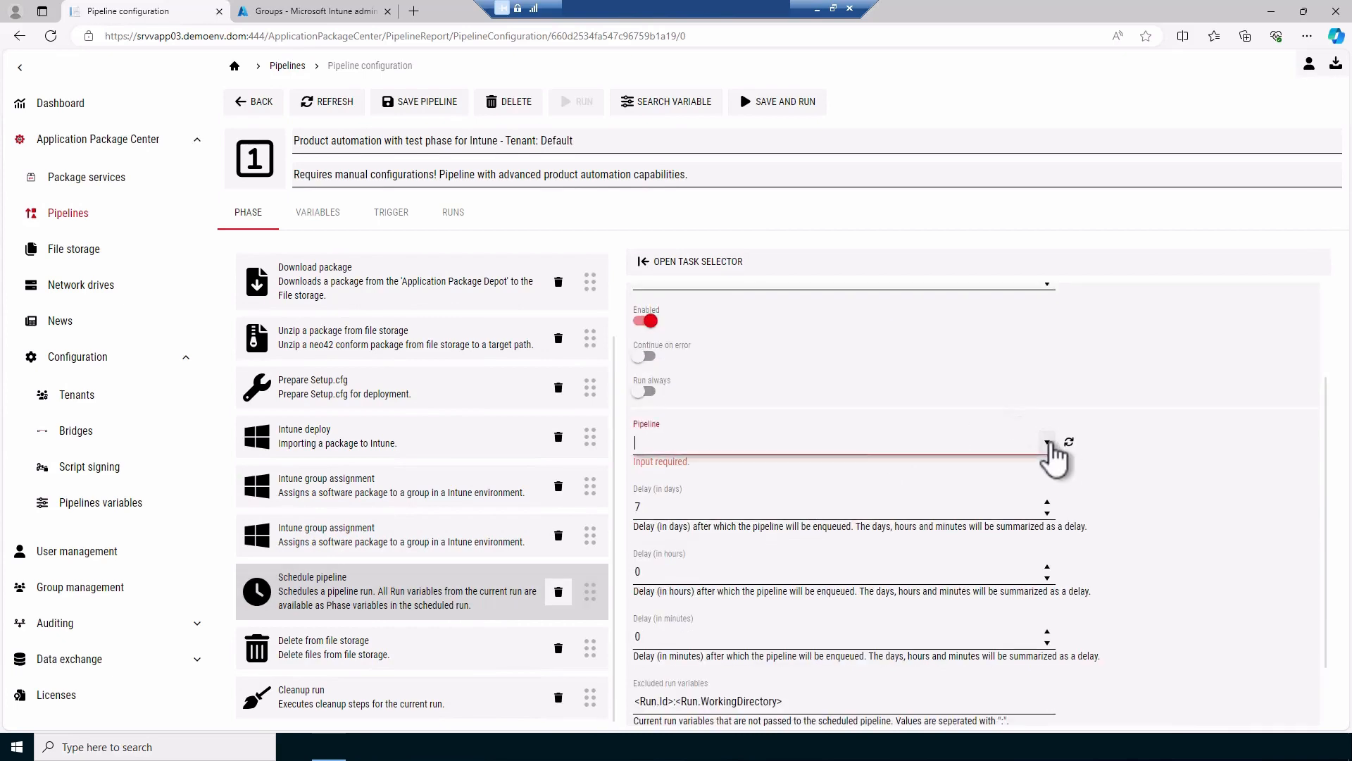
scroll(865, 527, "down", 3)
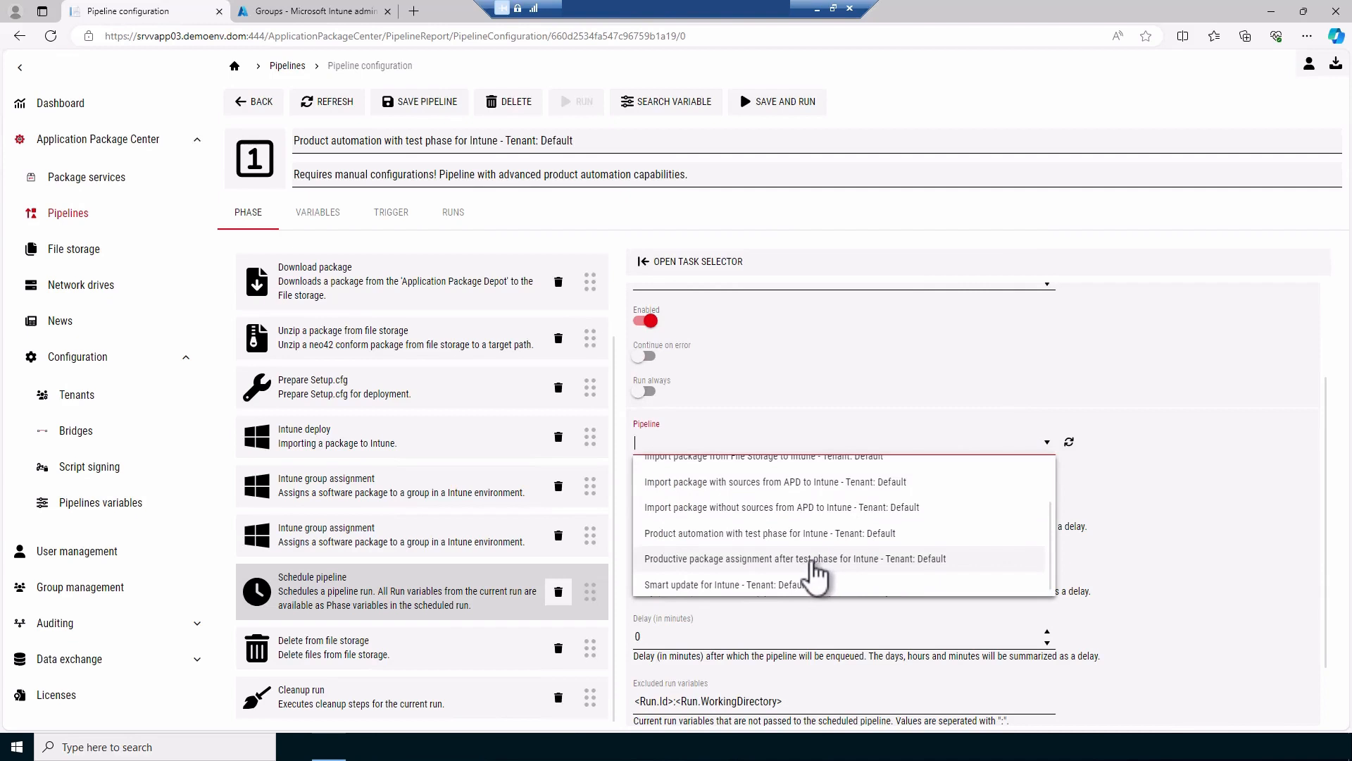
left_click(812, 560)
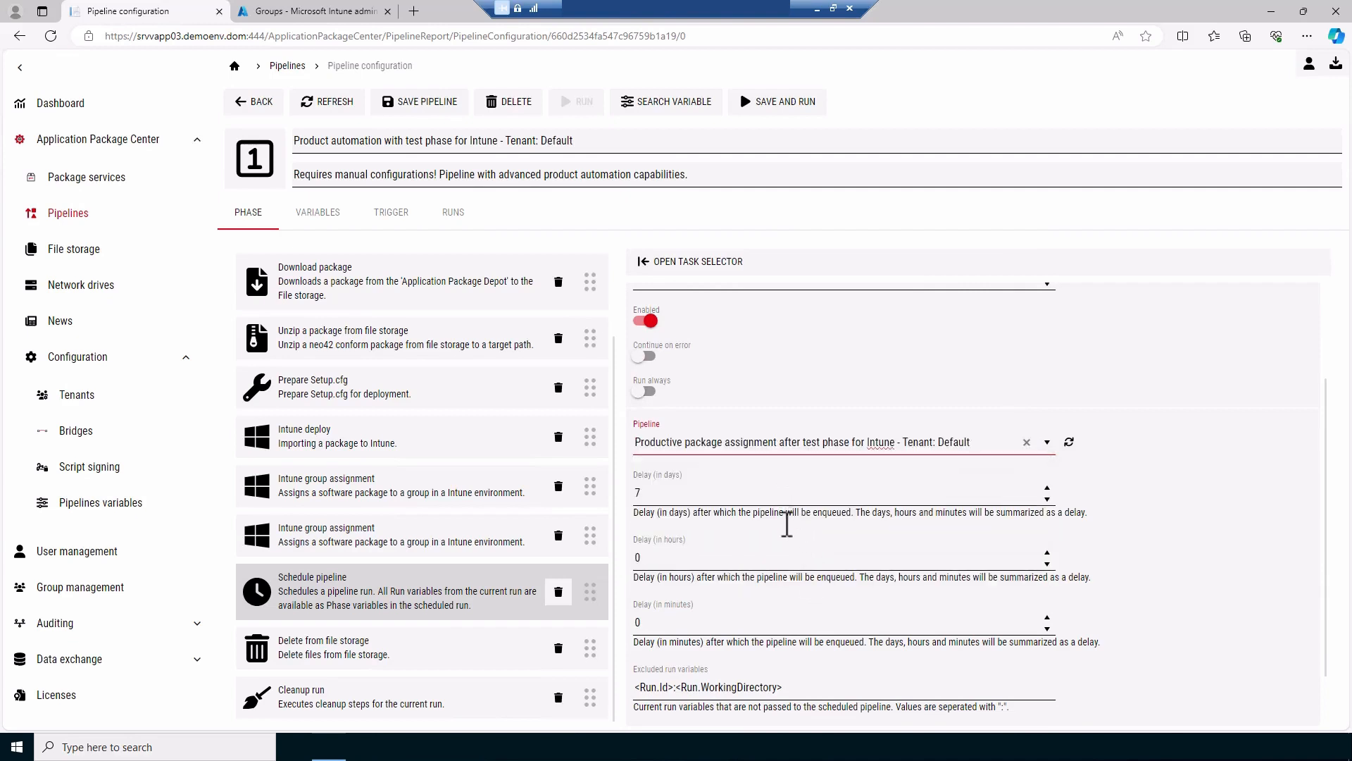
Step: Set the scheduled pipeline's delay to 0 days and 1 minute
left_click(738, 495)
double_click(659, 494)
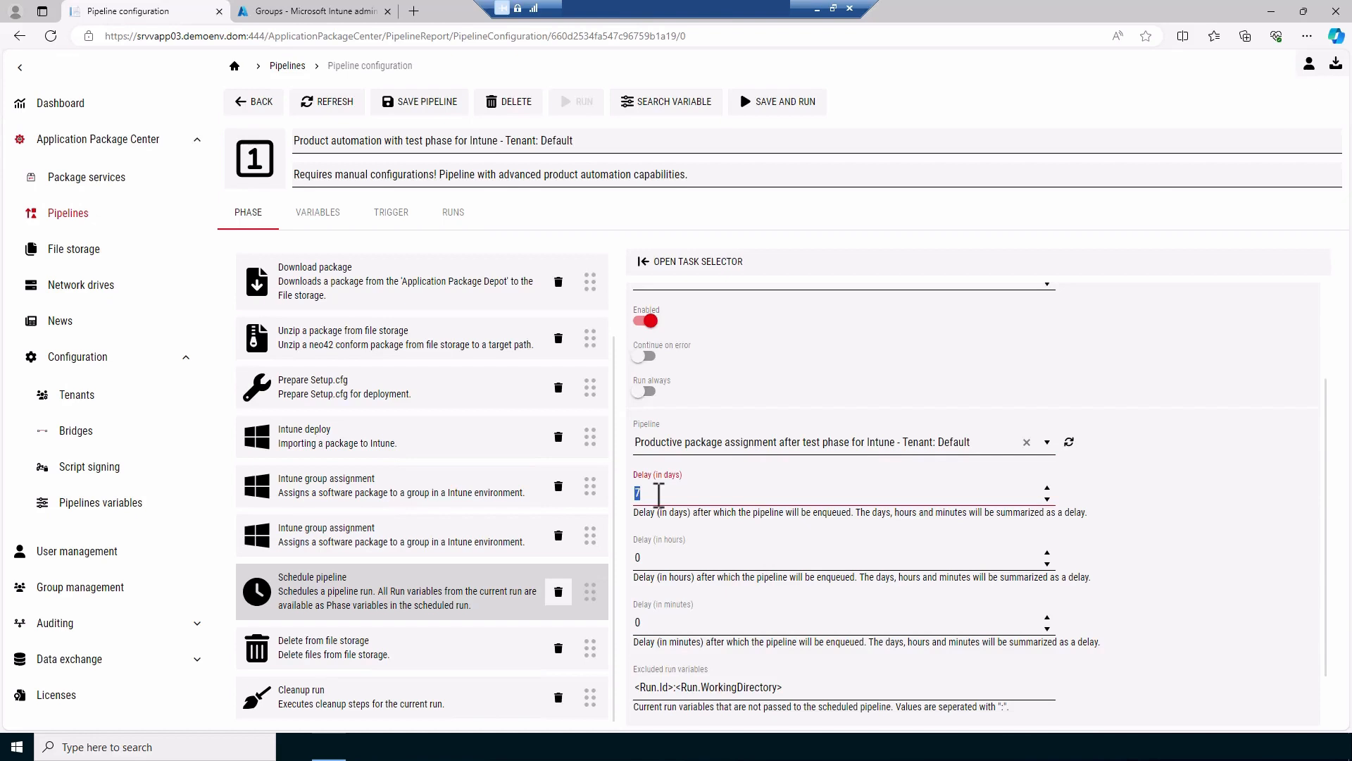
key("BackSpace")
type("0")
left_click(655, 621)
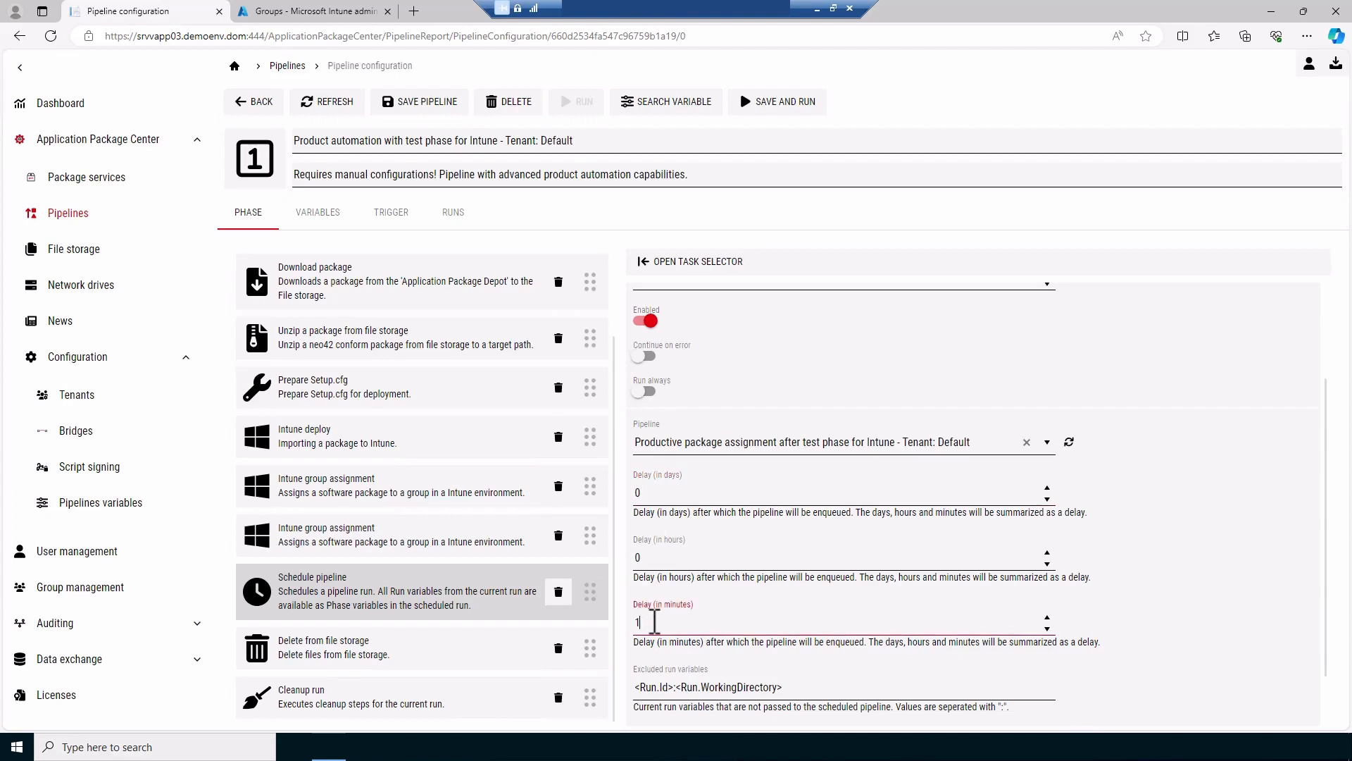
Step: Include the phase variables <Phase.AADPackageGroupID_Test>, <Phase.AADPackageGroupID_Uninst> and <Phase.SmartUpdatePackageGuid>, separated by colons, in the scheduled run and save the pipeline
scroll(672, 590, "down", 1)
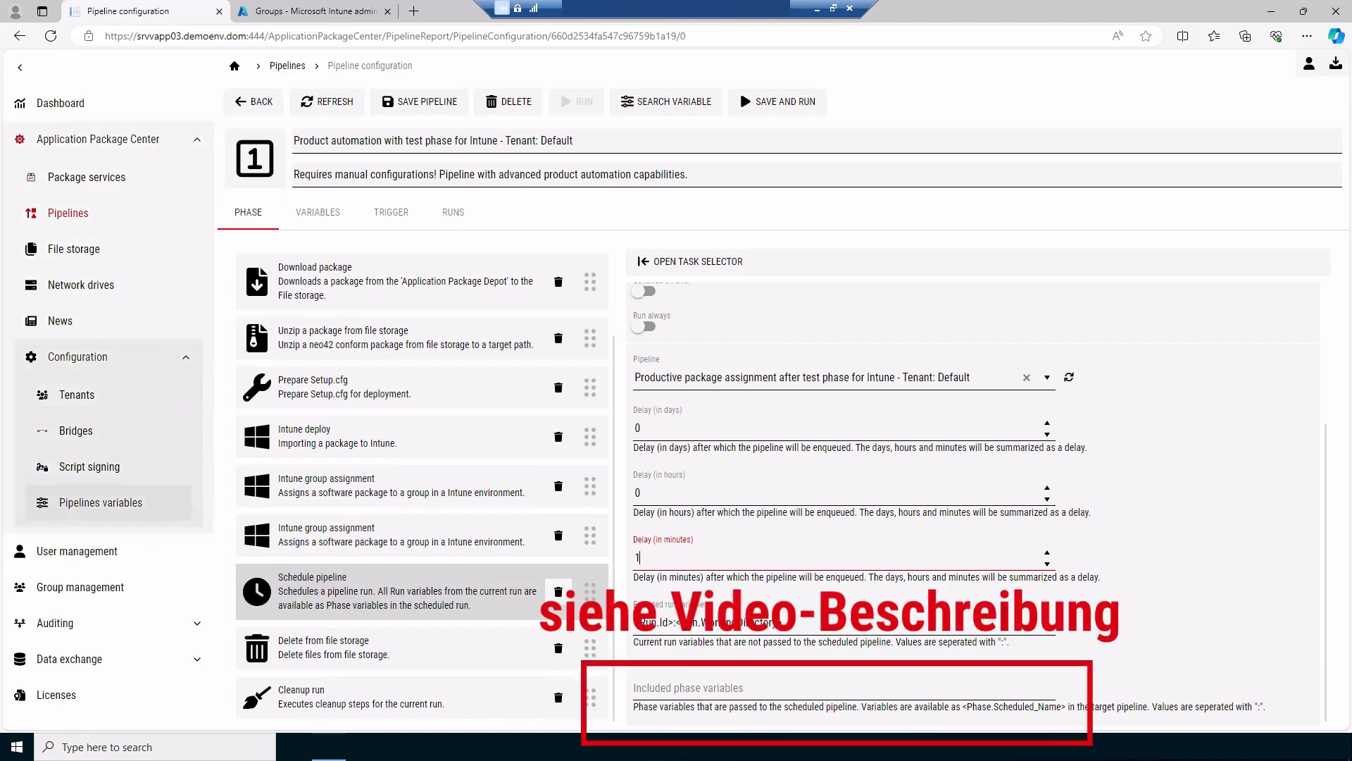
left_click(651, 692)
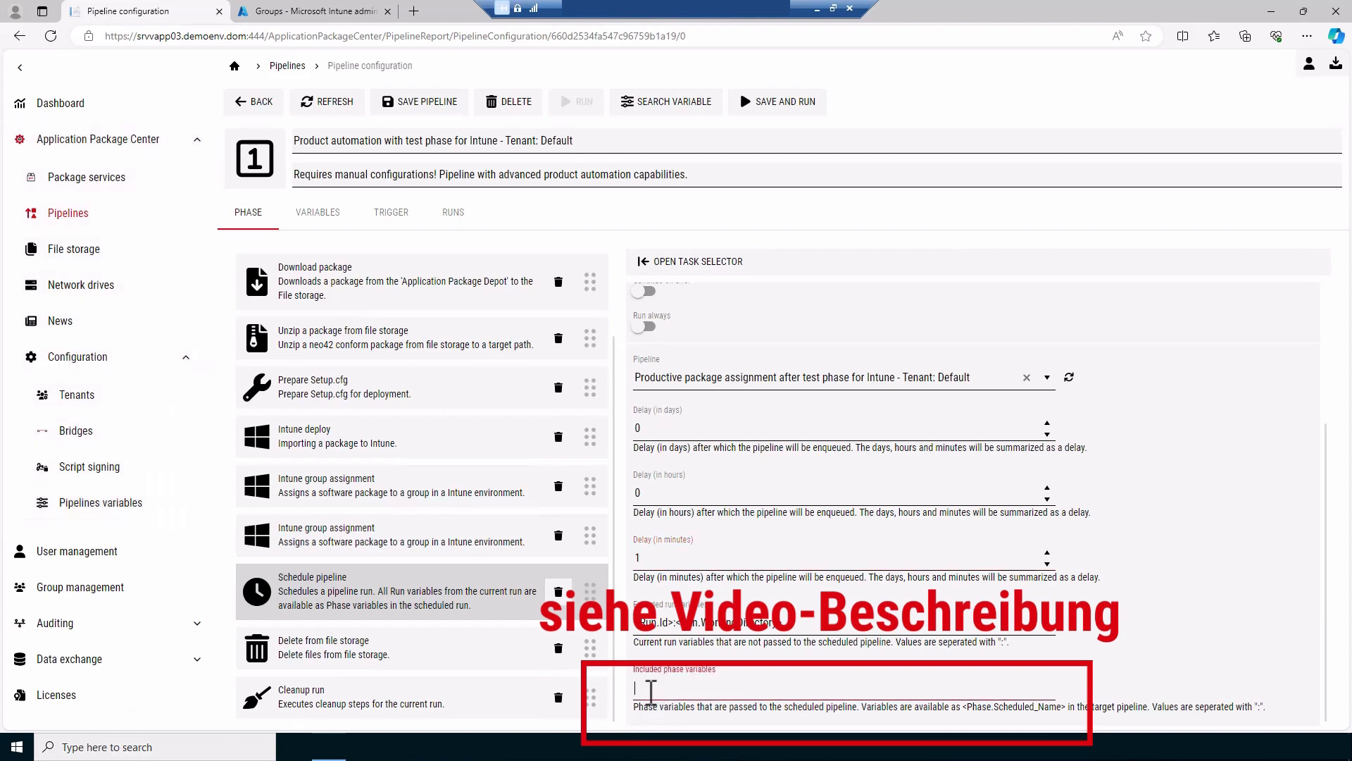
type("ckageGroupID_Test>:<Phase.AADPackageGroupID_Uninst>:<Phase.SmartUpdatePackageGuid>")
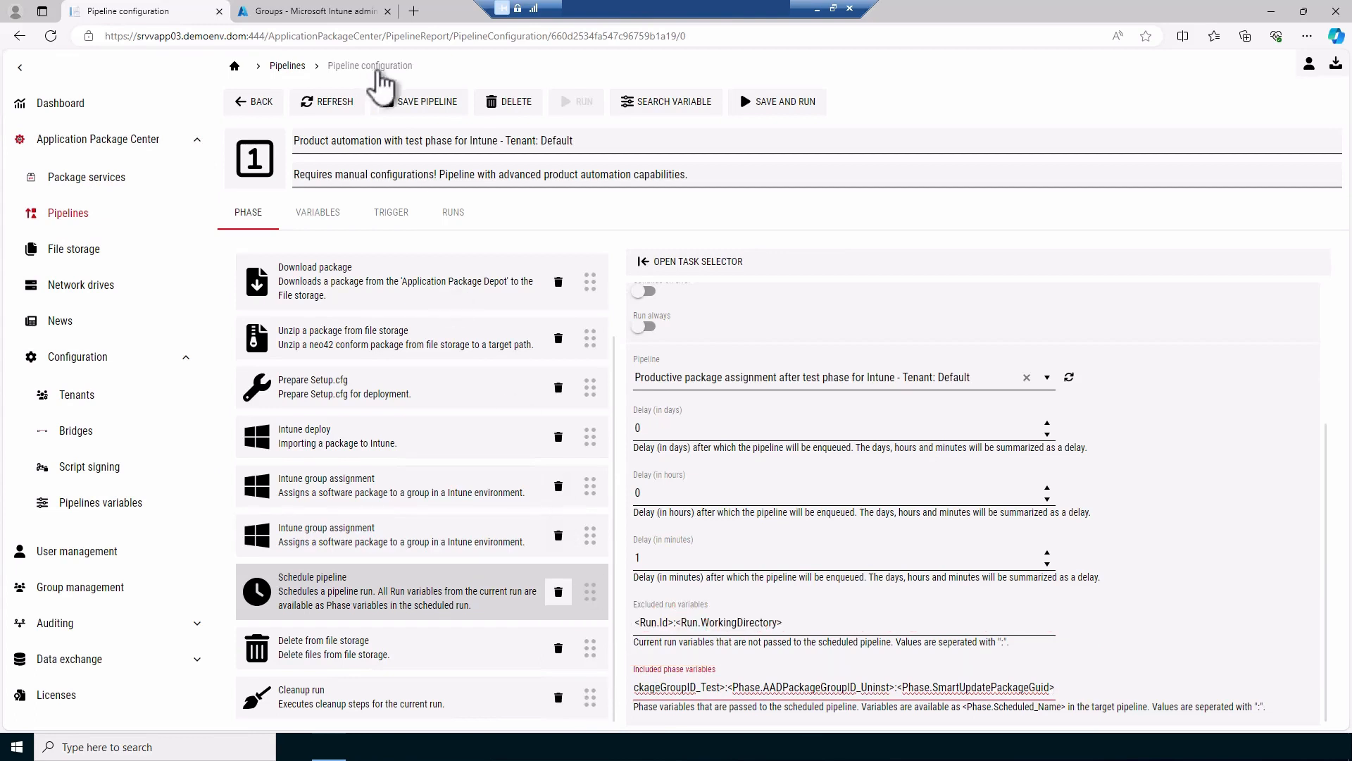
left_click(417, 105)
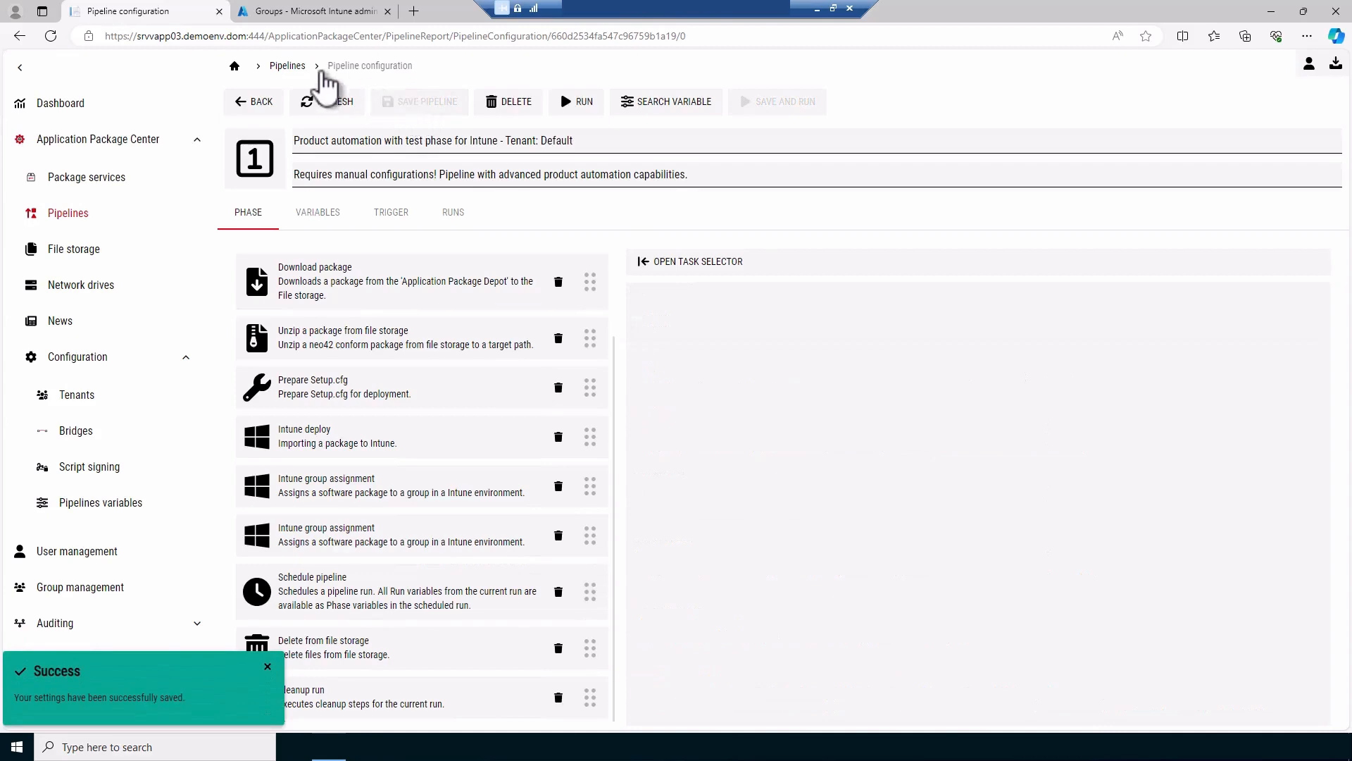
Step: In the Productive package assignment after test phase pipeline, set the Intune remove group assignment task's package ID to <Phase.IntunePackageId>
left_click(292, 67)
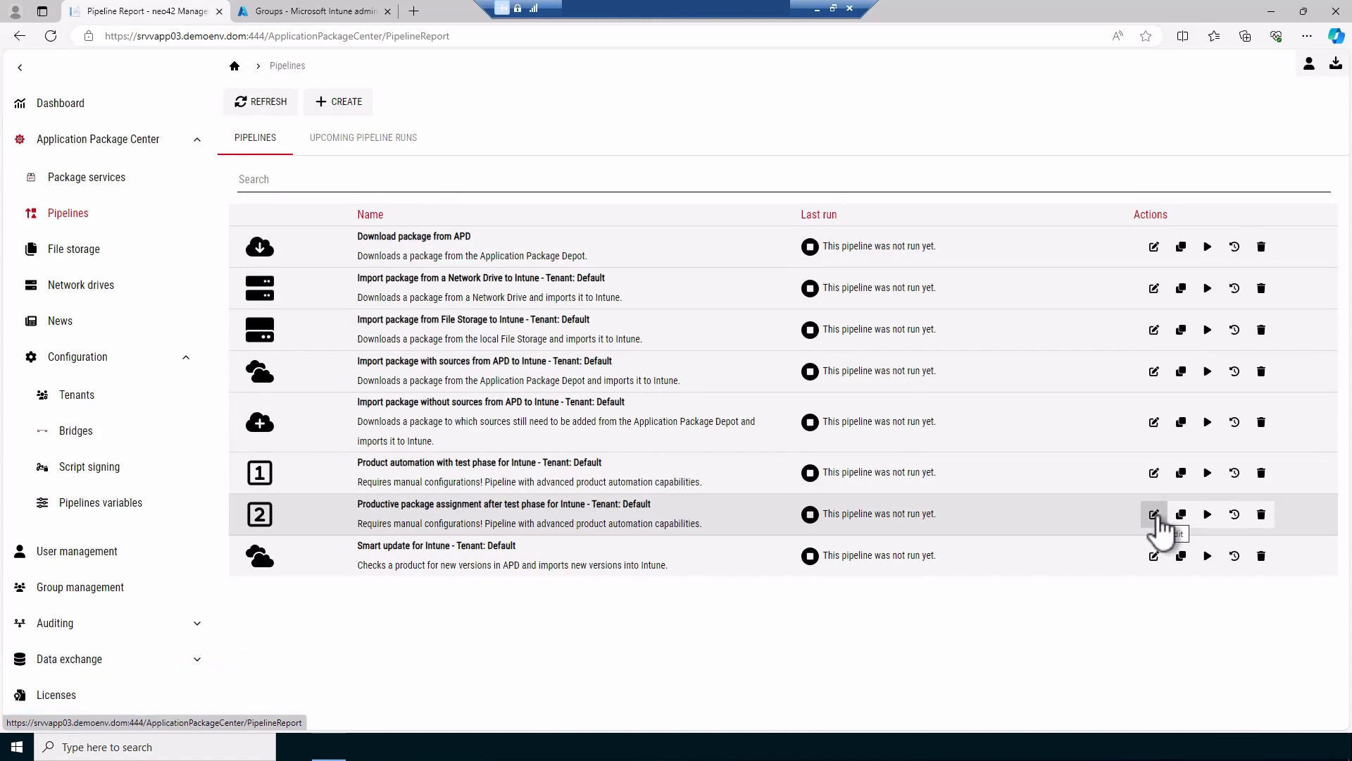
left_click(1154, 515)
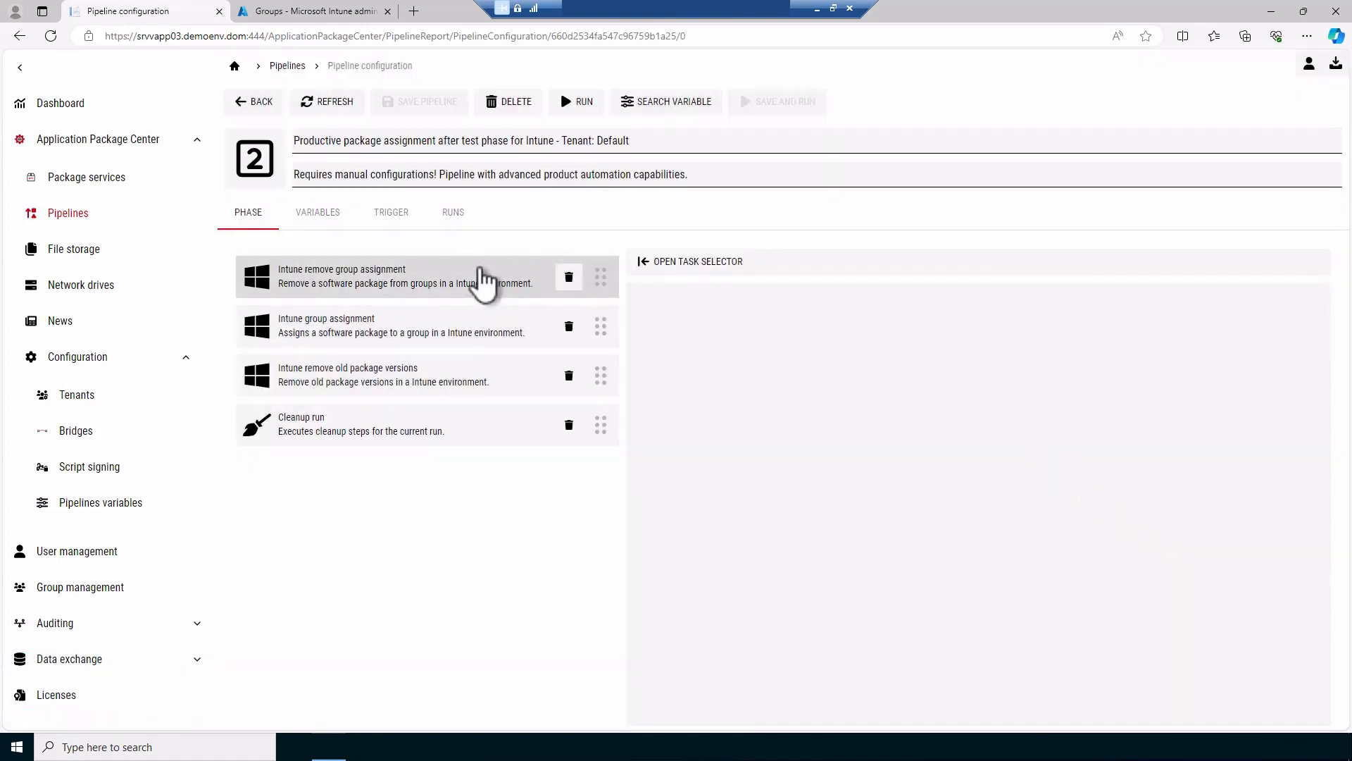
left_click(458, 285)
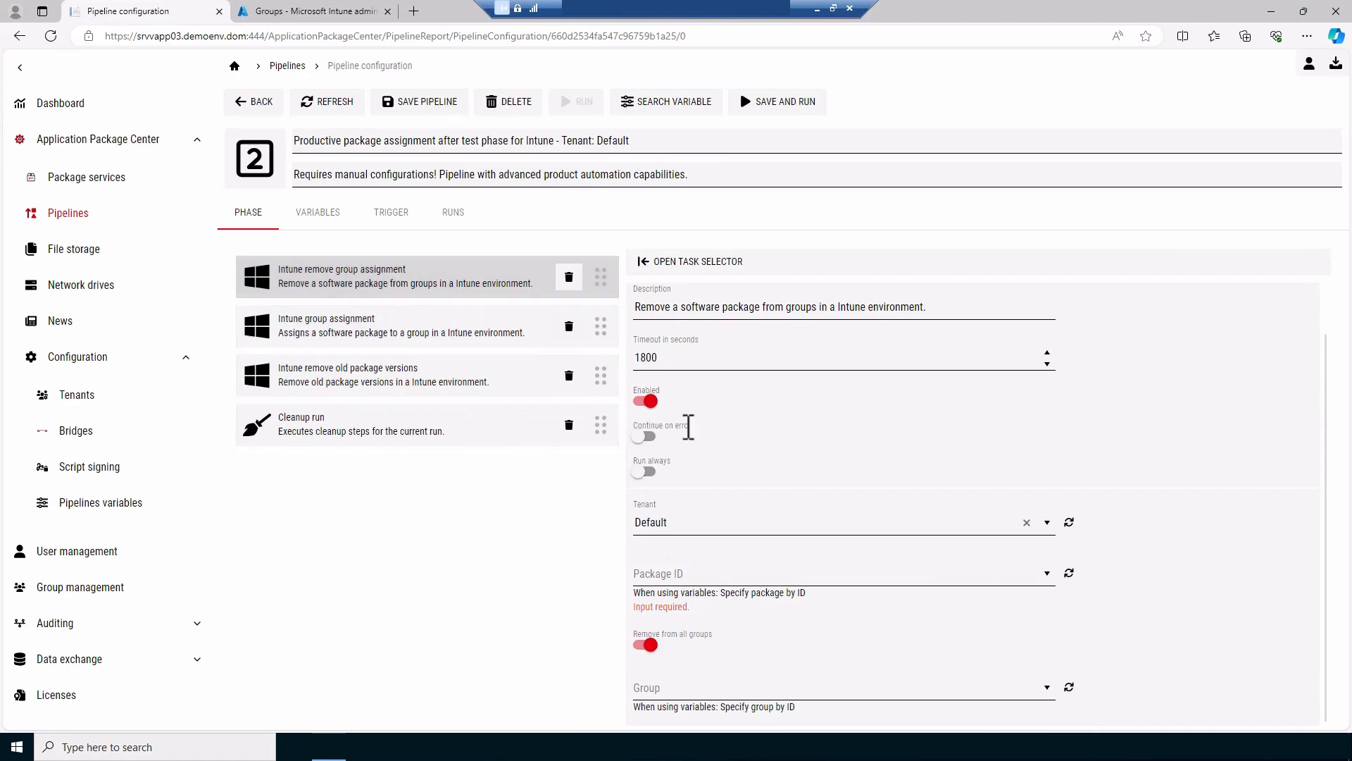
right_click(693, 572)
left_click(760, 641)
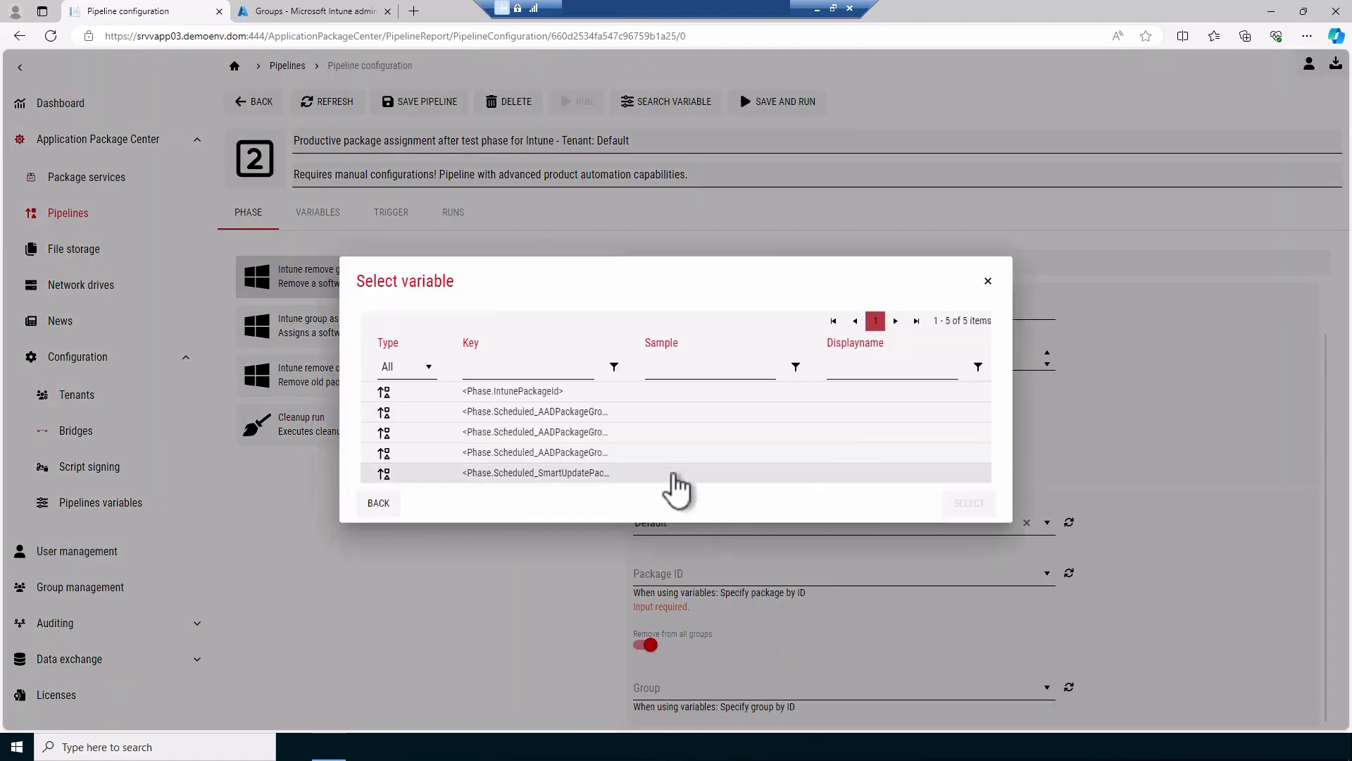
left_click(553, 391)
left_click(971, 503)
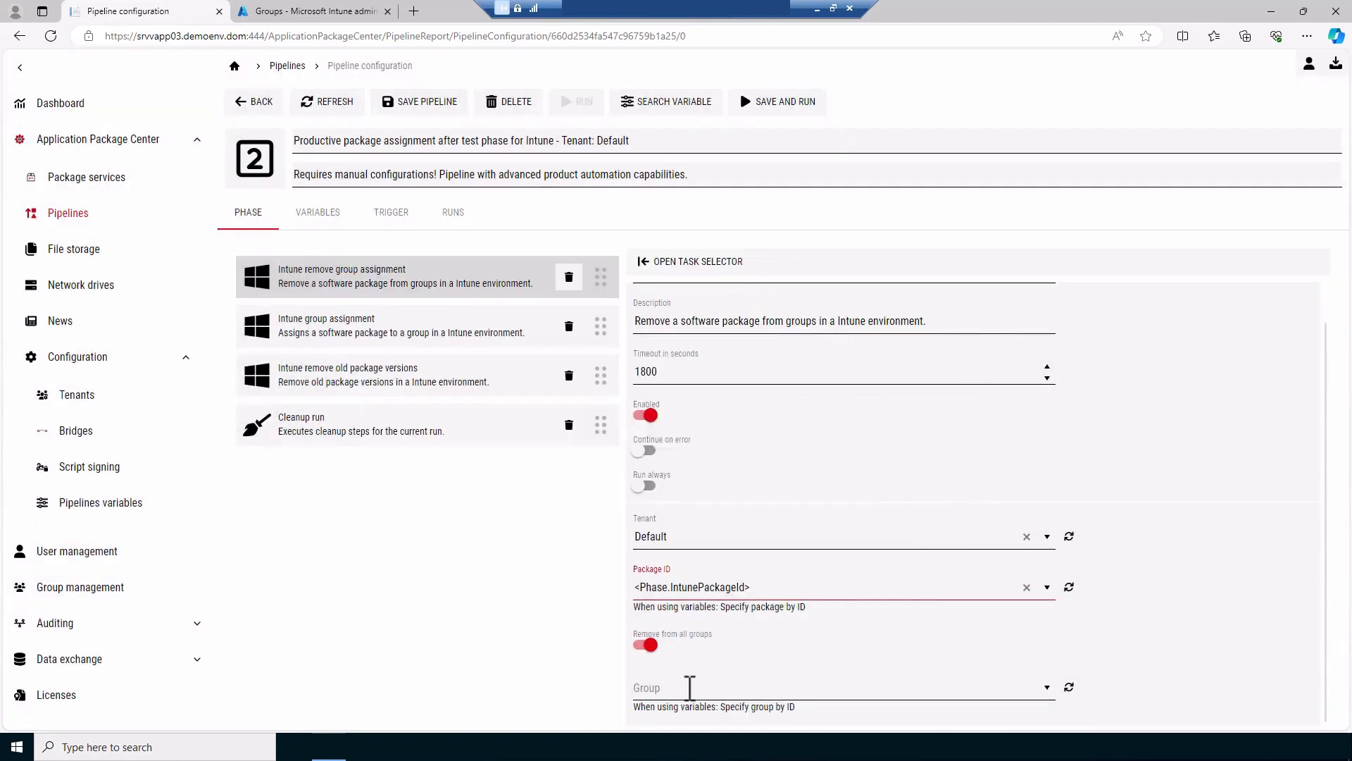
Step: Set the group of the Intune remove group assignment task to the phase variable <Phase.Scheduled_AADPackageGroupID_Test>
right_click(689, 687)
left_click(760, 642)
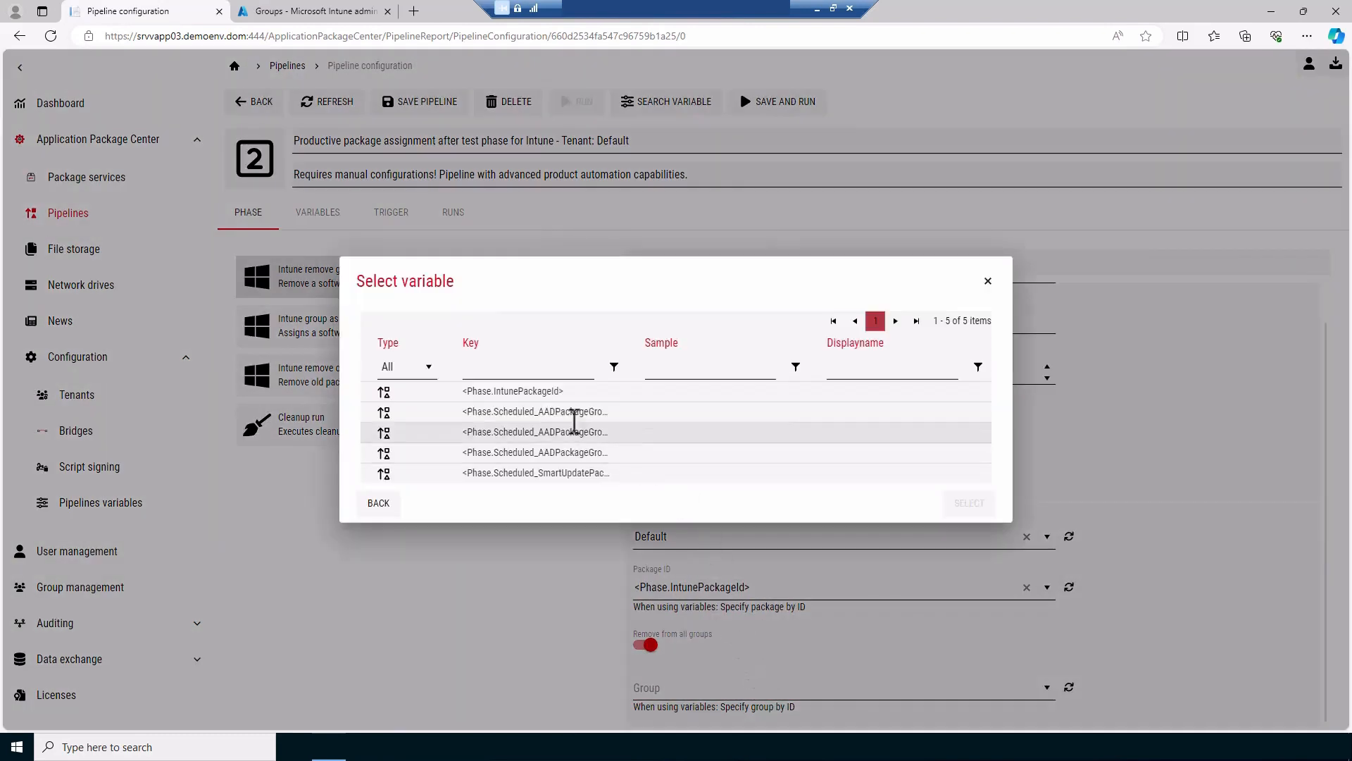
double_click(629, 342)
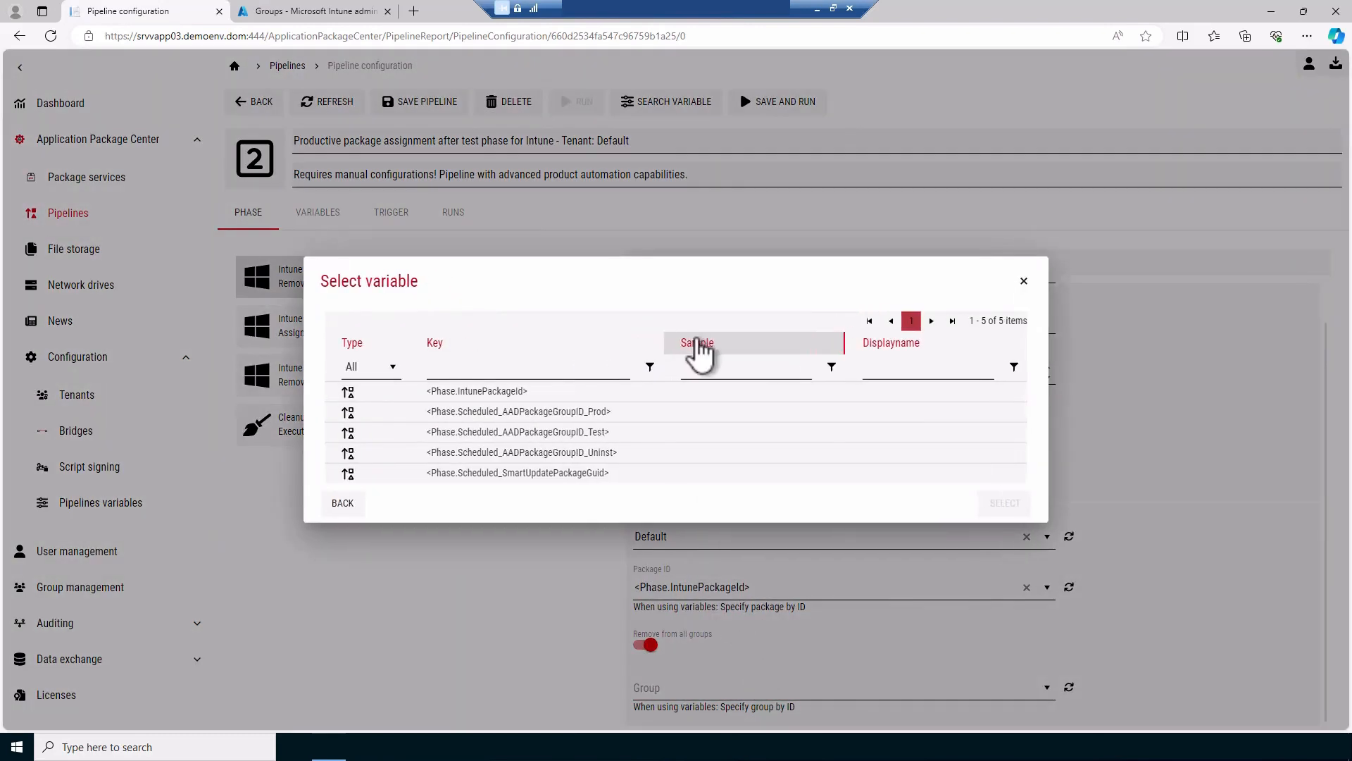
left_click(598, 432)
left_click(1014, 504)
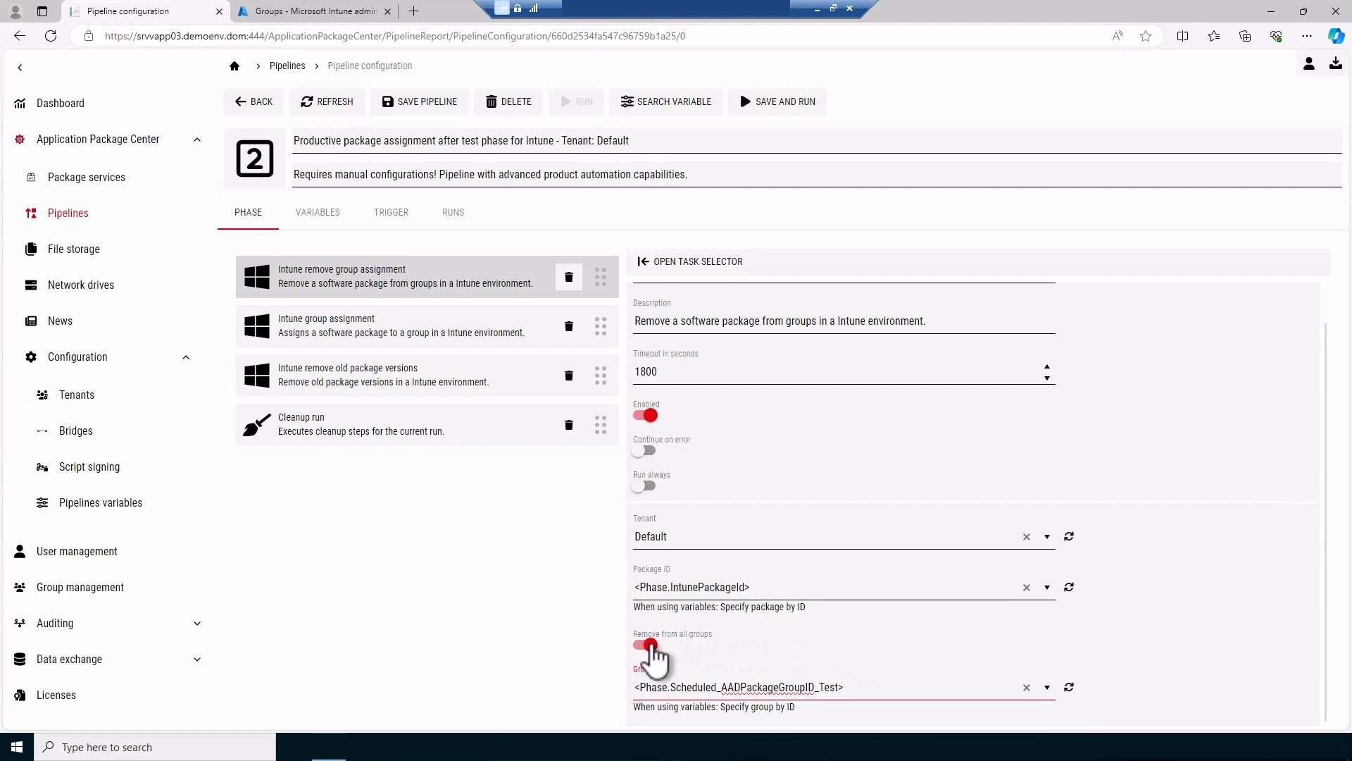
Step: For the Intune group assignment task, set the package ID to the phase variable <Phase.IntunePackageId>
left_click(371, 334)
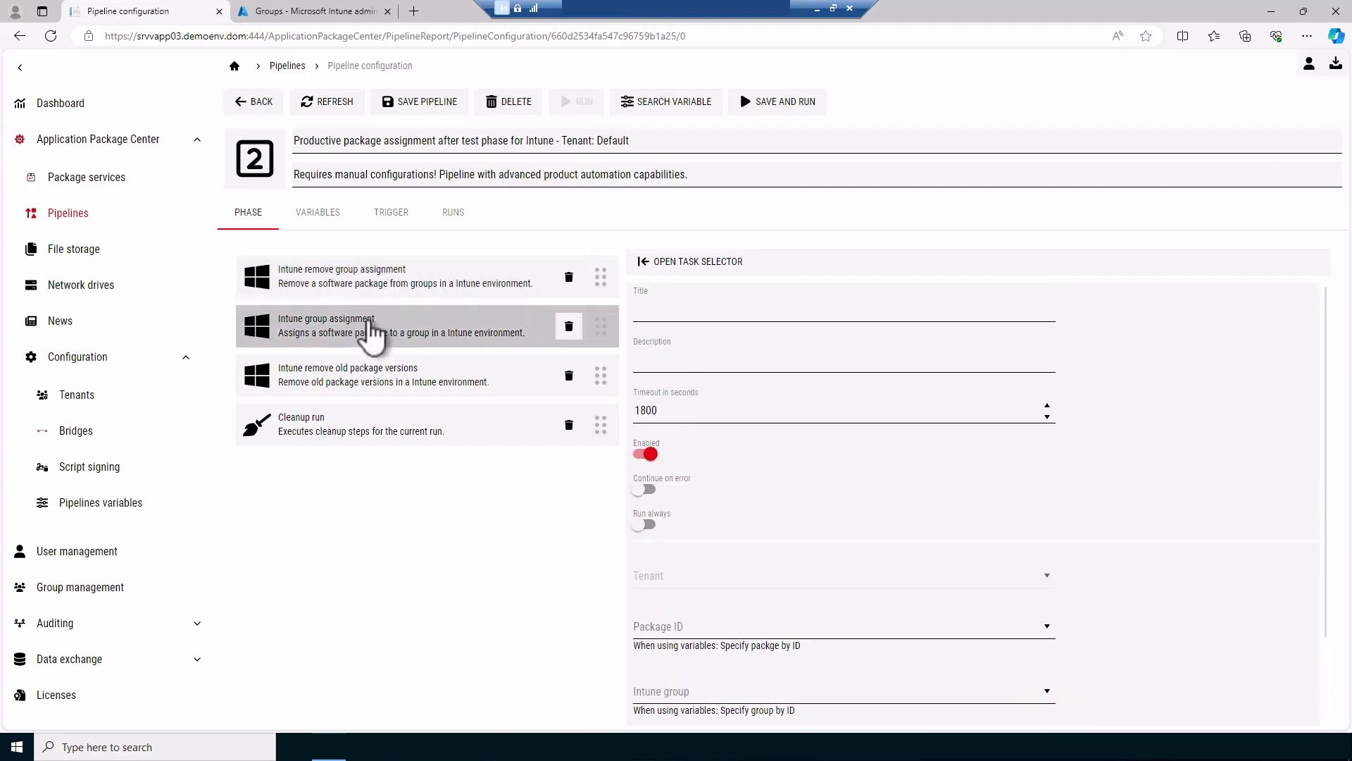
scroll(767, 527, "down", 1)
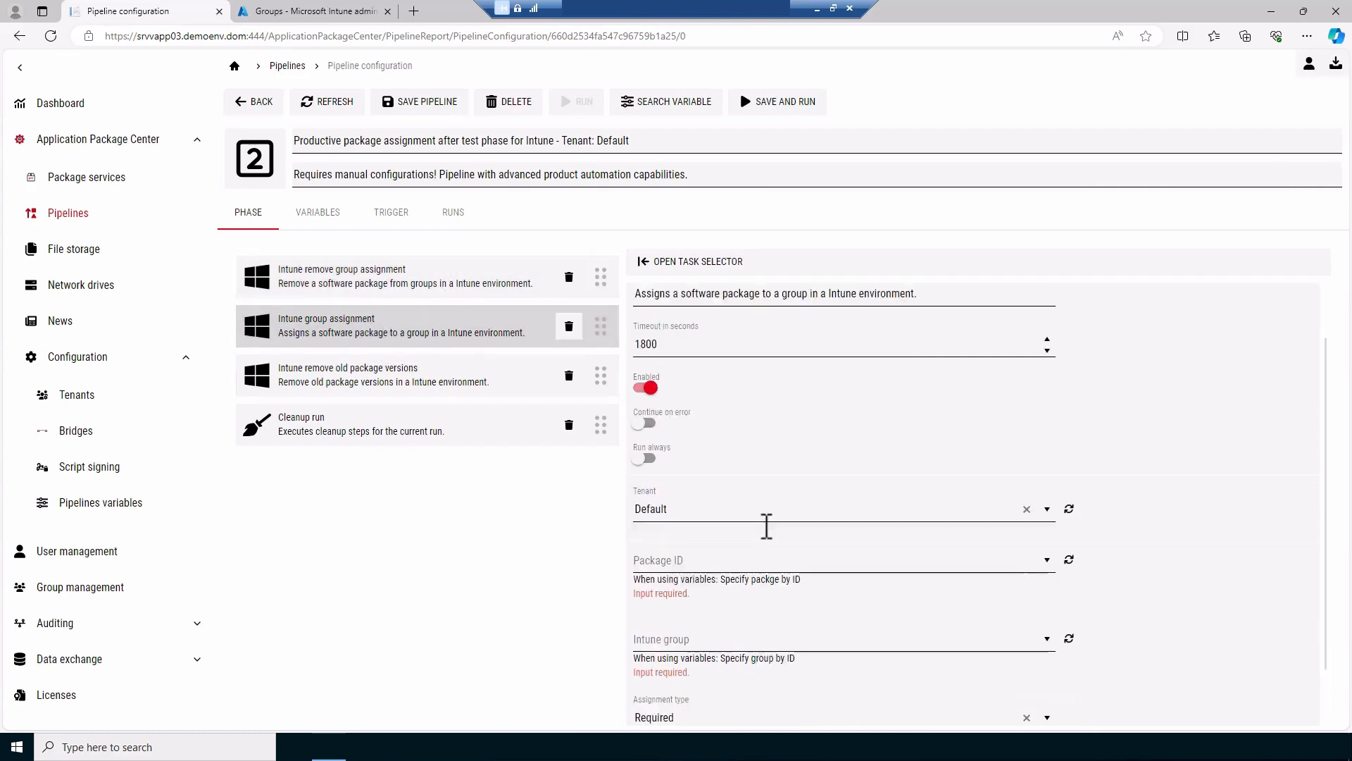
scroll(766, 527, "down", 1)
left_click(726, 497)
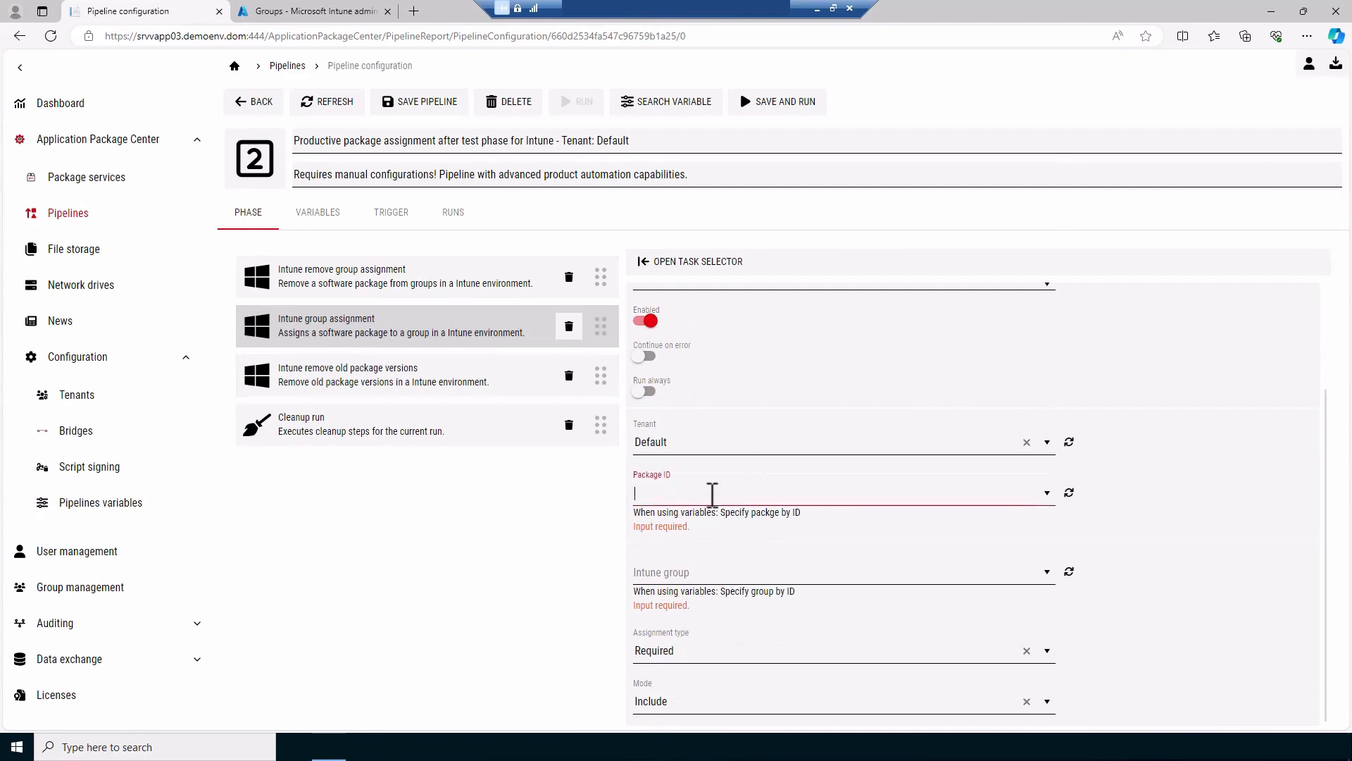
right_click(712, 493)
left_click(752, 560)
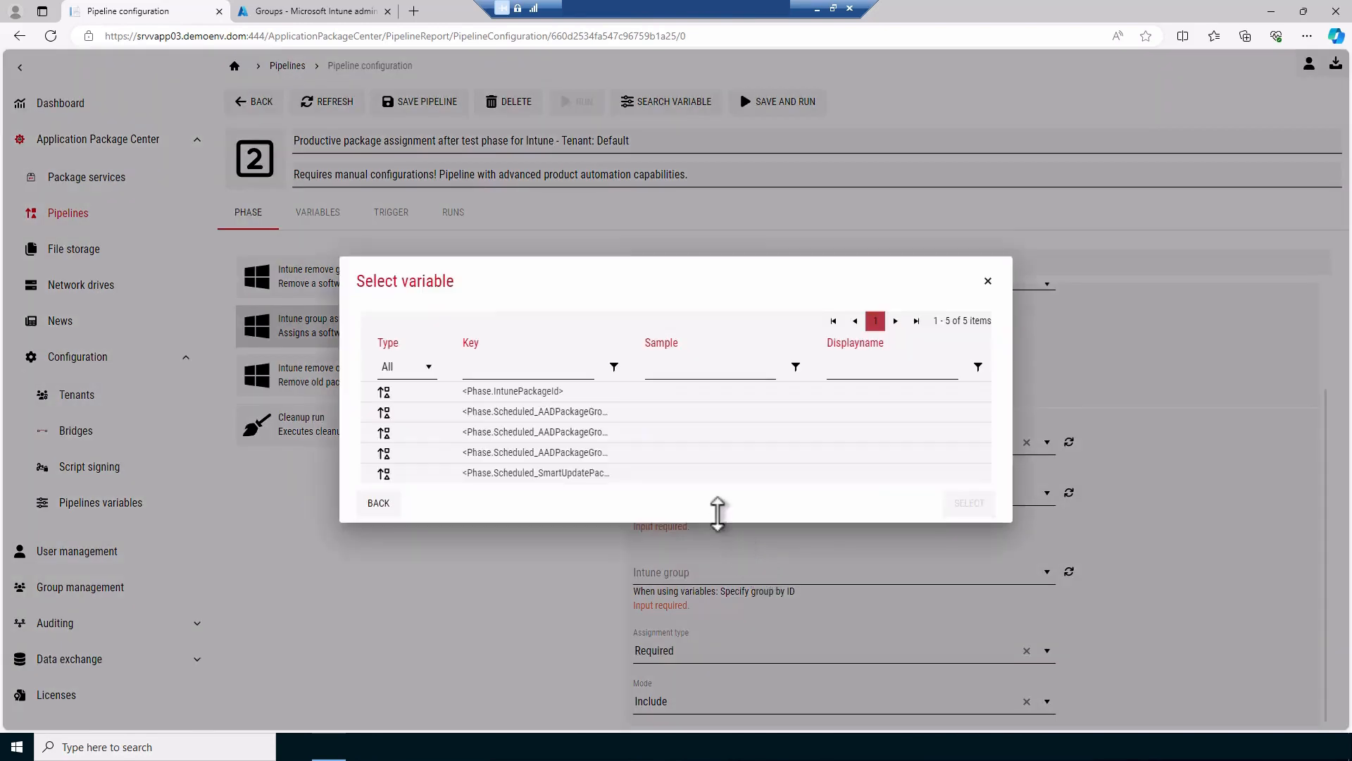
left_click(539, 393)
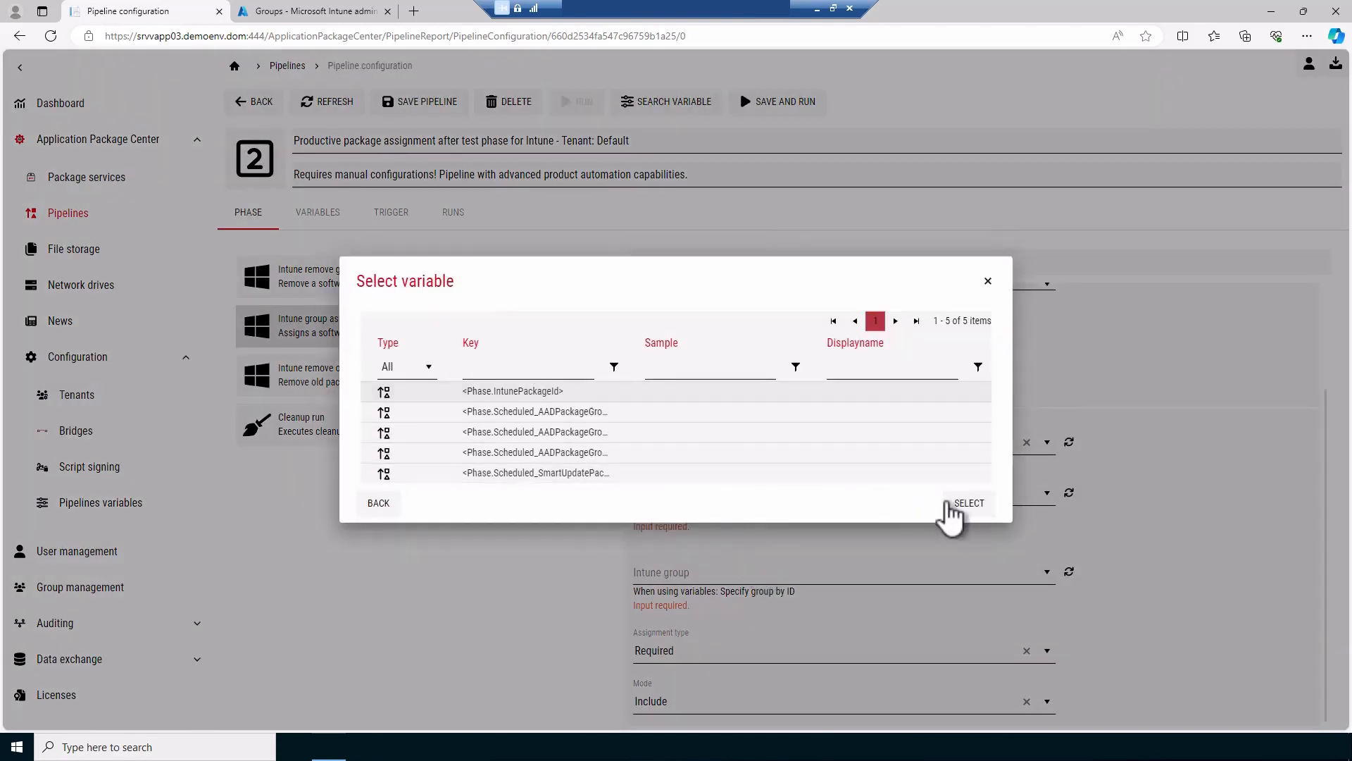
left_click(962, 503)
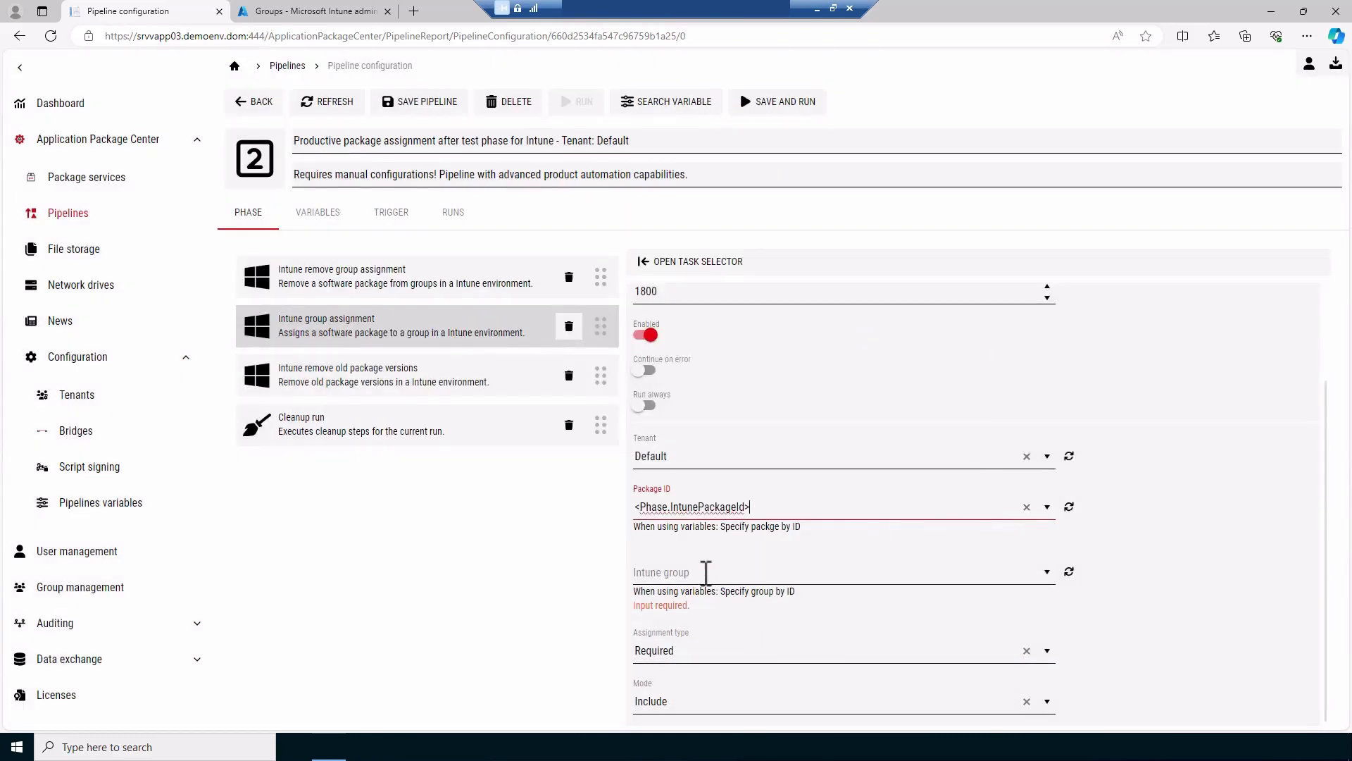
Step: Set the Intune group of the Intune group assignment task to the phase variable <Phase.Scheduled_AADPackageGroupID_Prod>
left_click(706, 572)
right_click(705, 570)
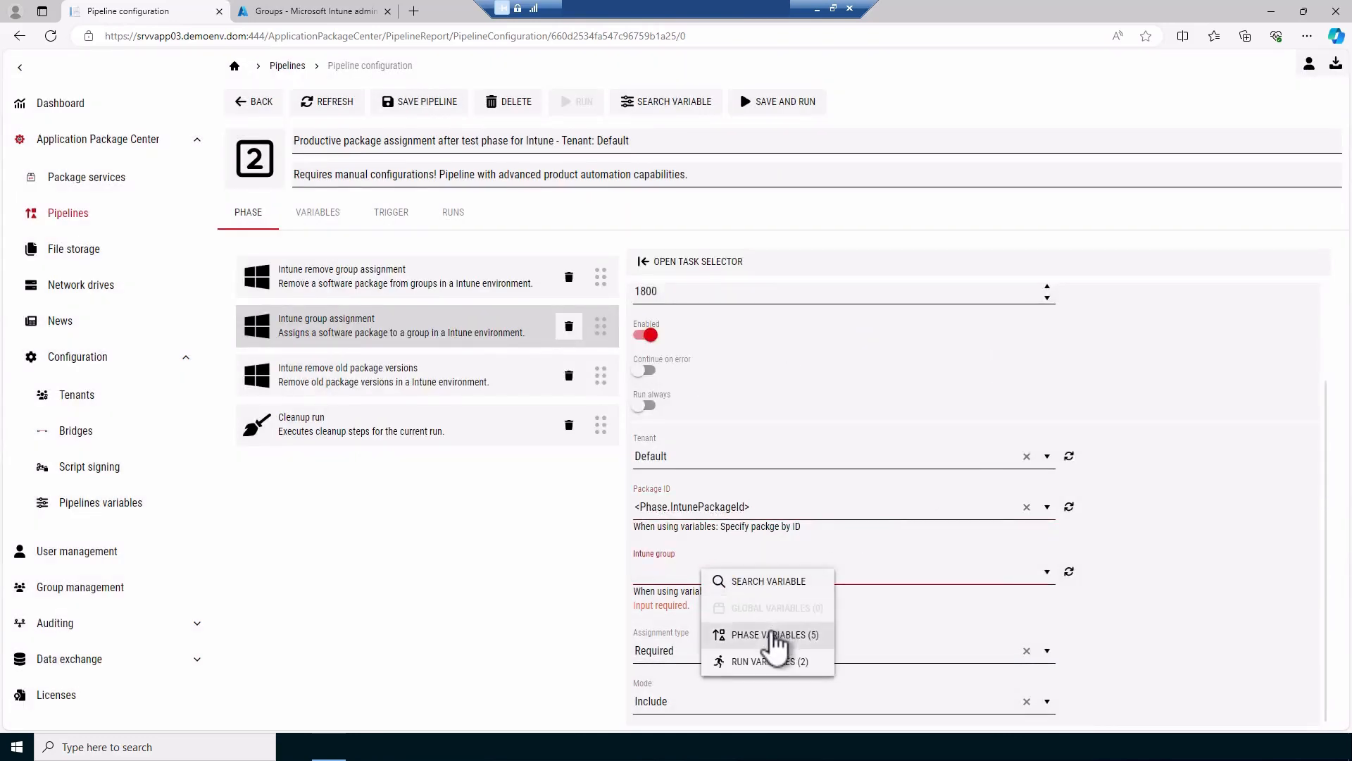
left_click(770, 633)
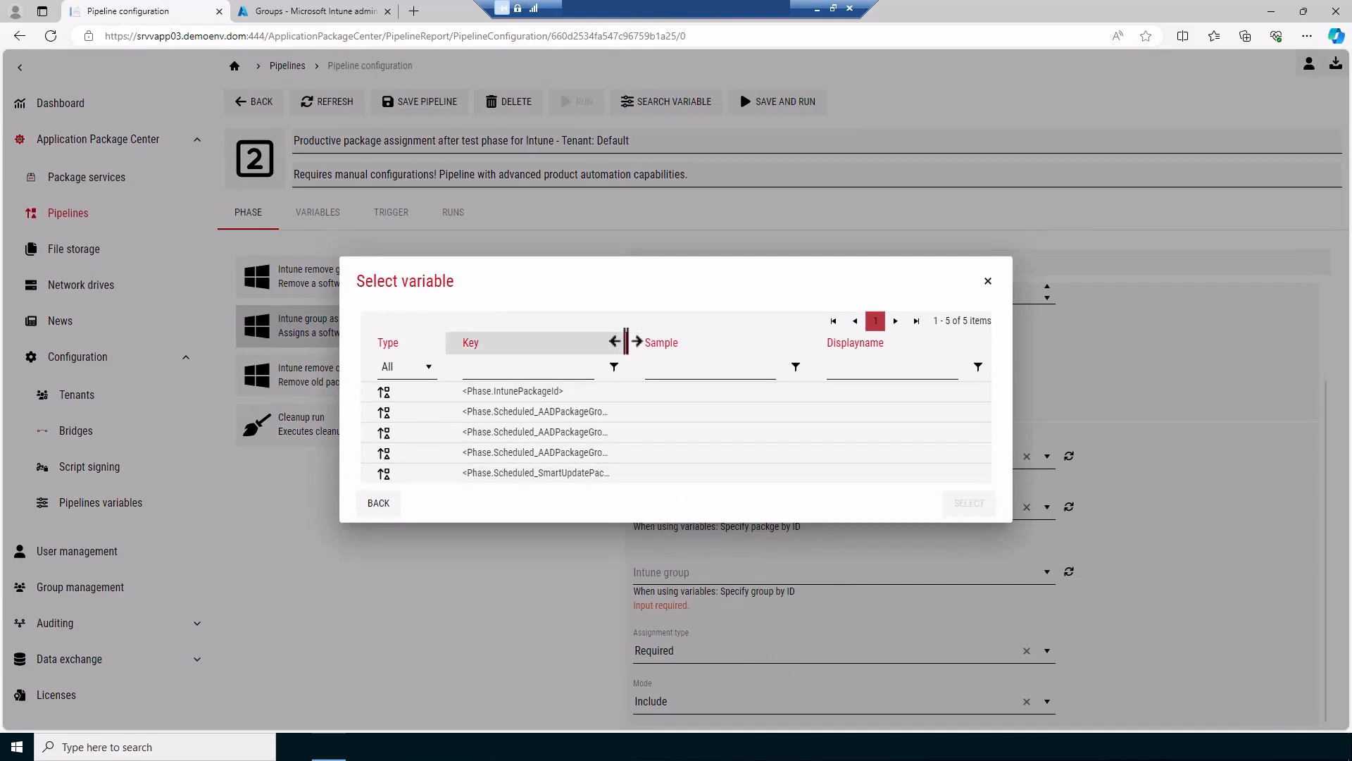
left_click_drag(627, 342, 700, 353)
left_click(599, 411)
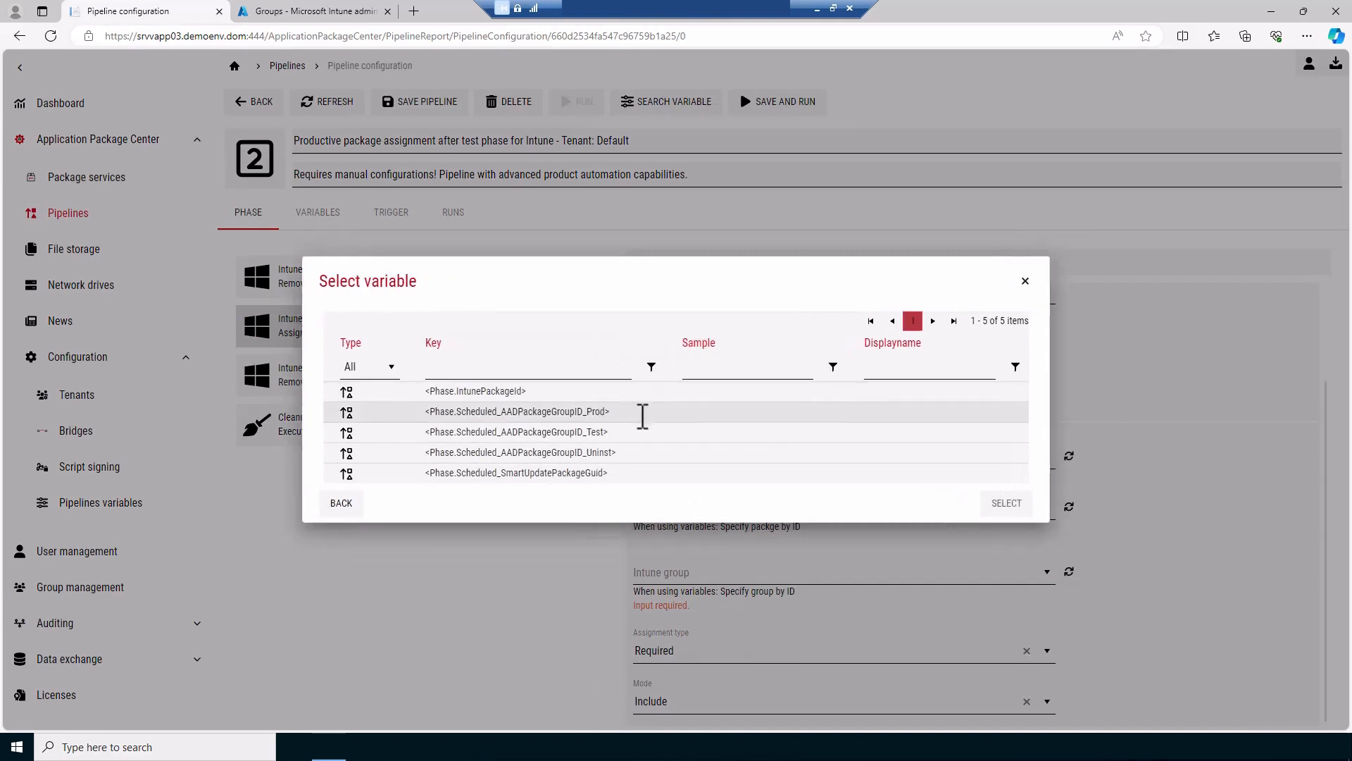
left_click(1007, 502)
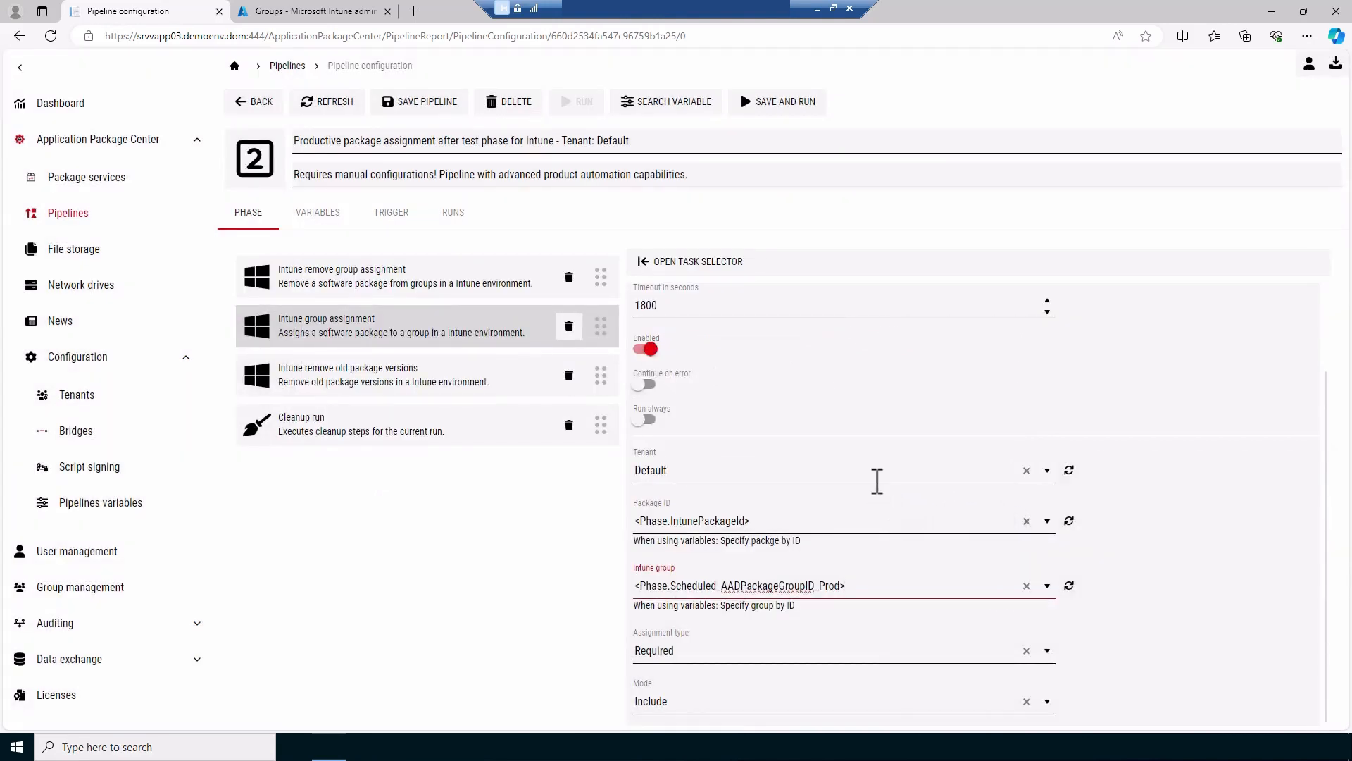
Step: Set the package GUID of the Intune remove old package versions task to <Phase.Scheduled_SmartUpdatePackageGuid> and save the pipeline
left_click(364, 386)
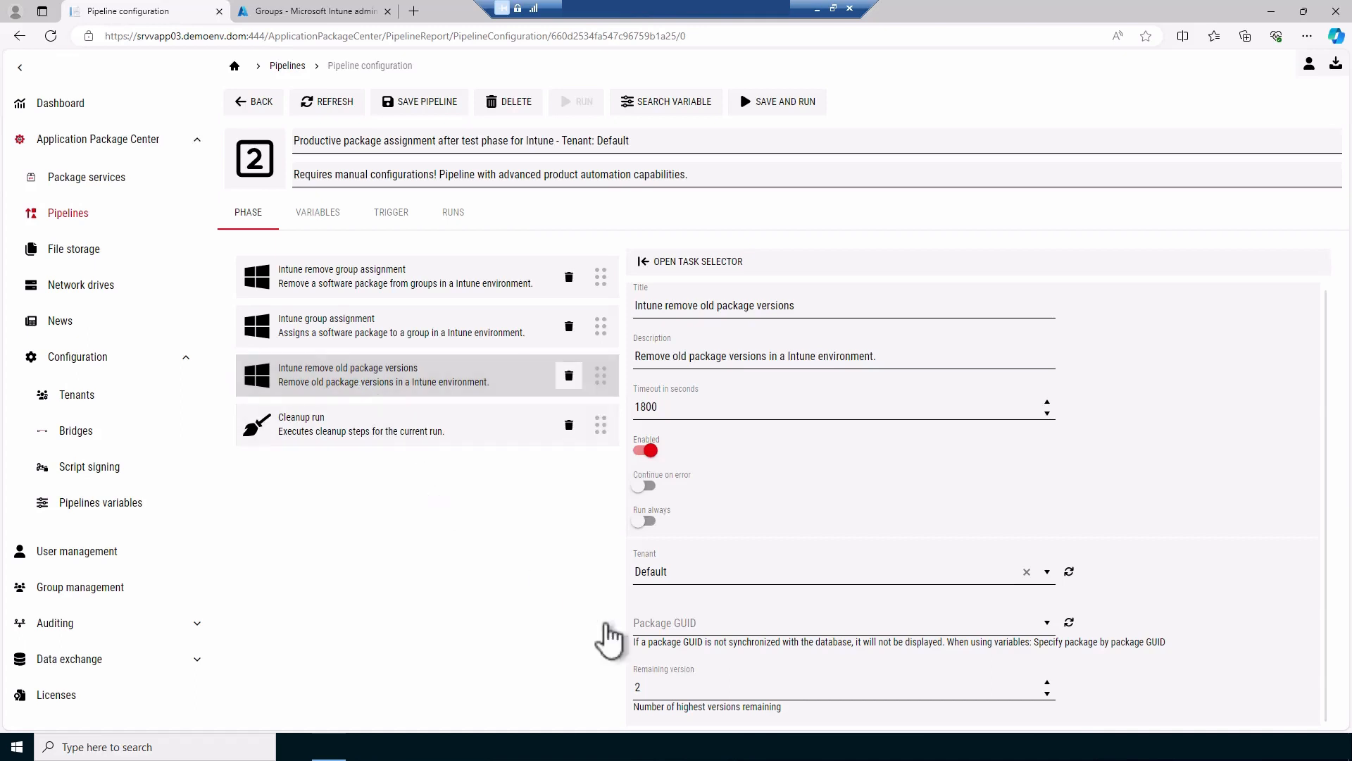
right_click(682, 624)
left_click(729, 603)
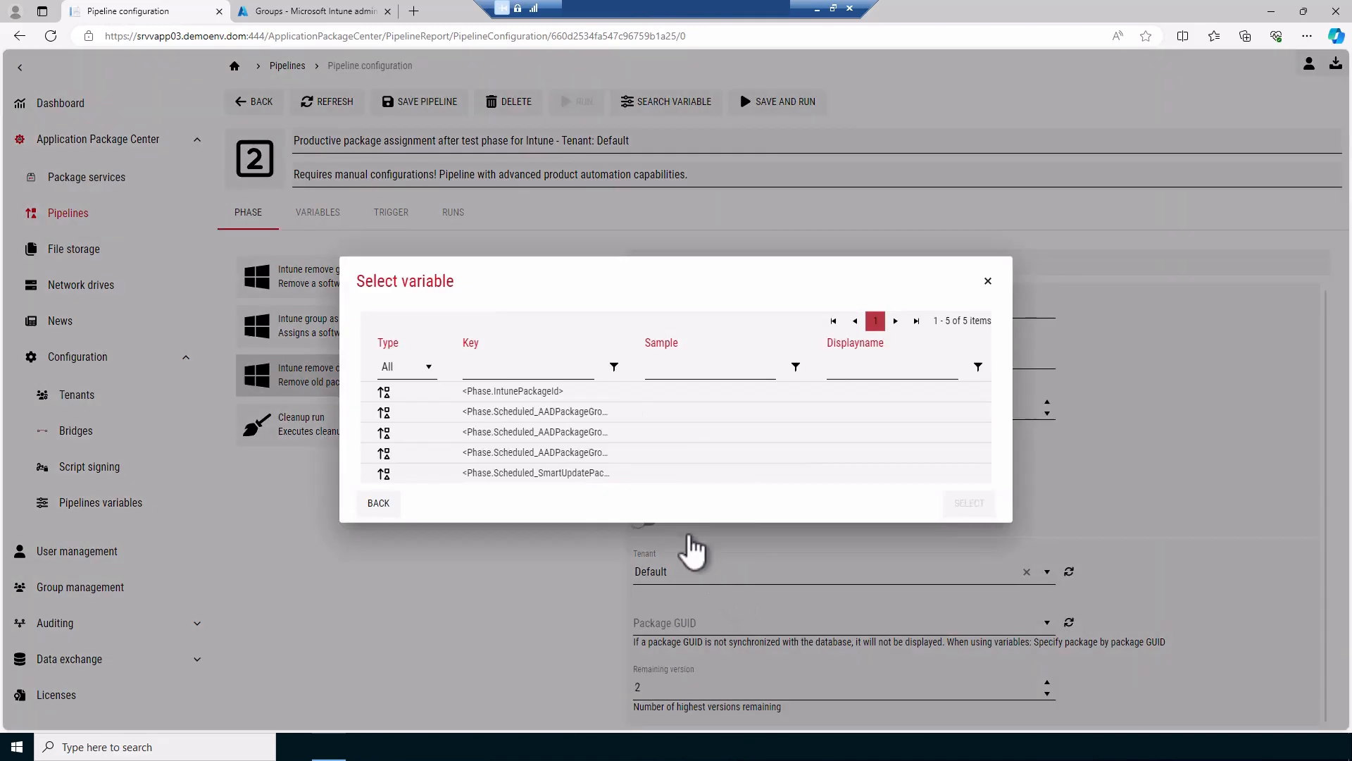
left_click(583, 472)
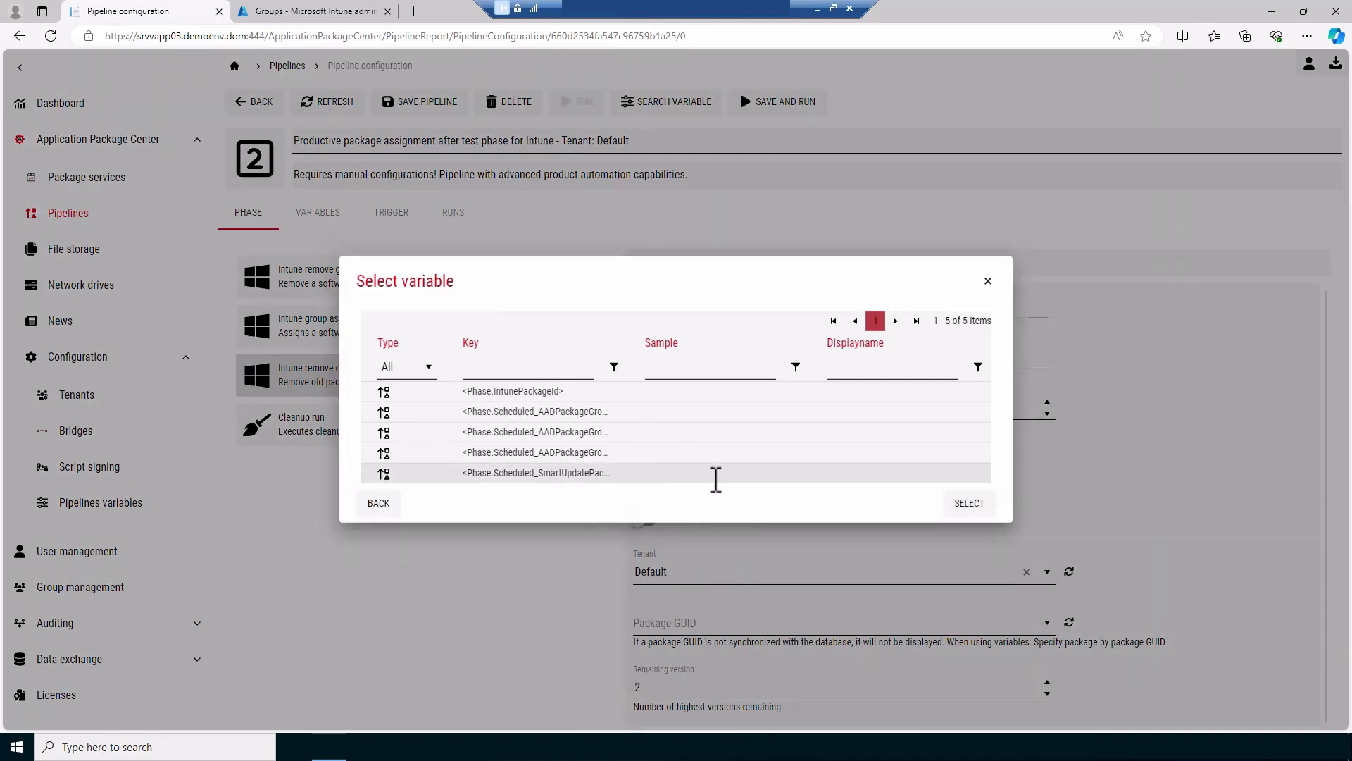
left_click(969, 504)
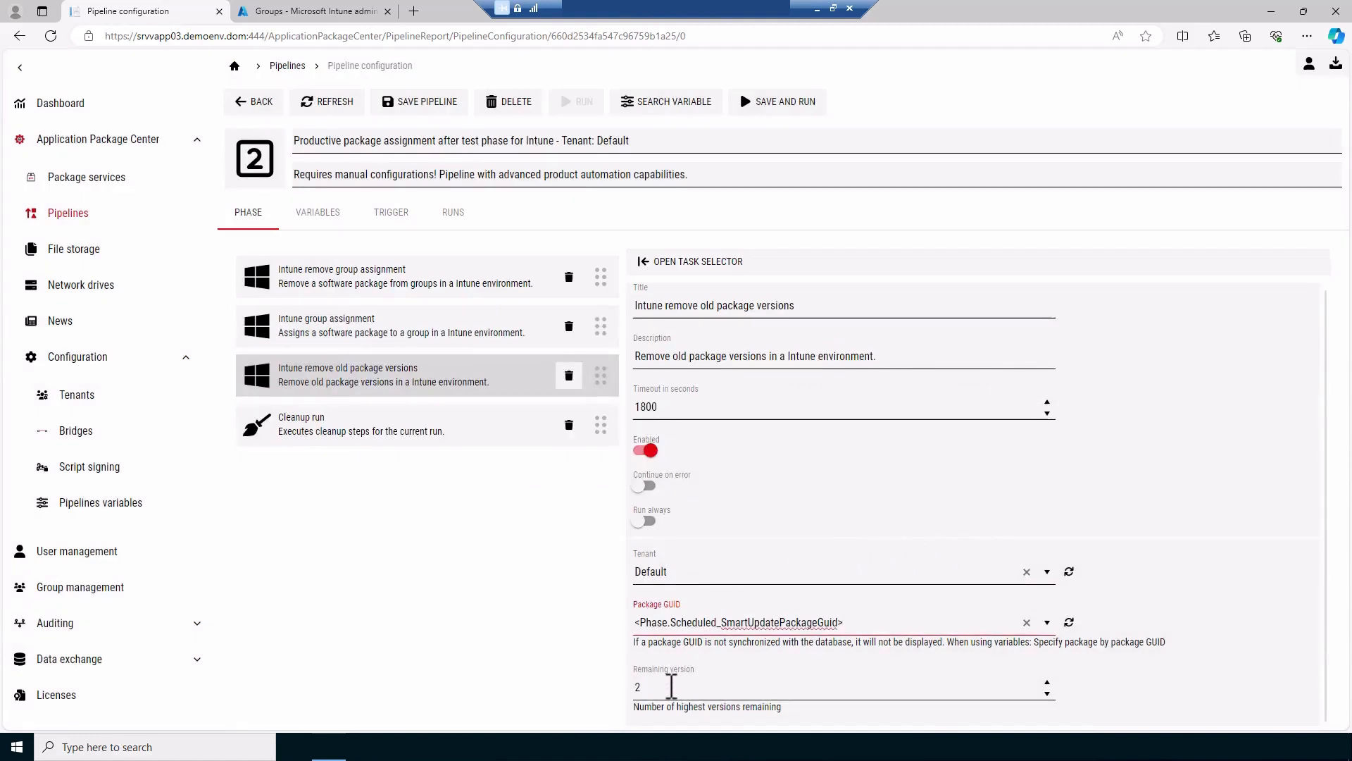
left_click_drag(672, 687, 632, 689)
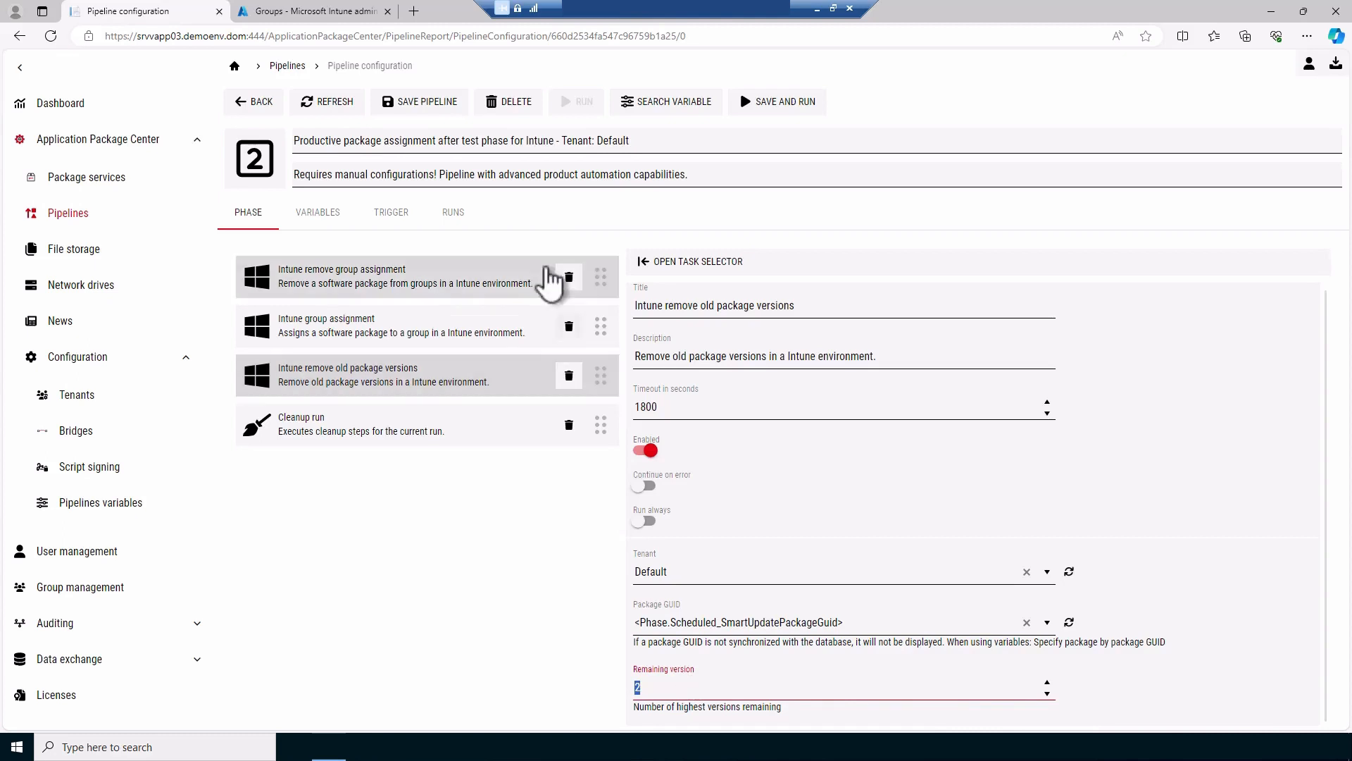
left_click(422, 105)
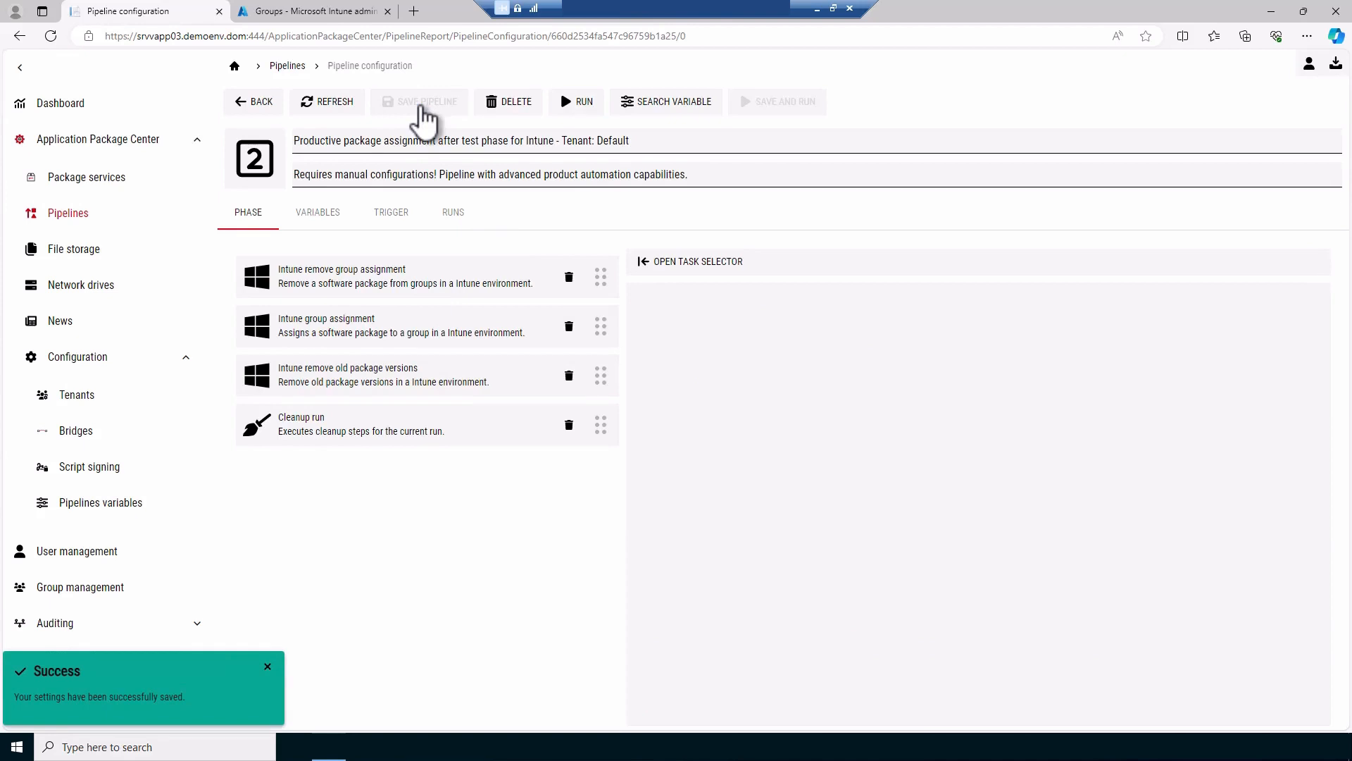
Step: Start a new product automation in Package services, filter the products by "firefox" and choose Mozilla Firefox x64
left_click(85, 184)
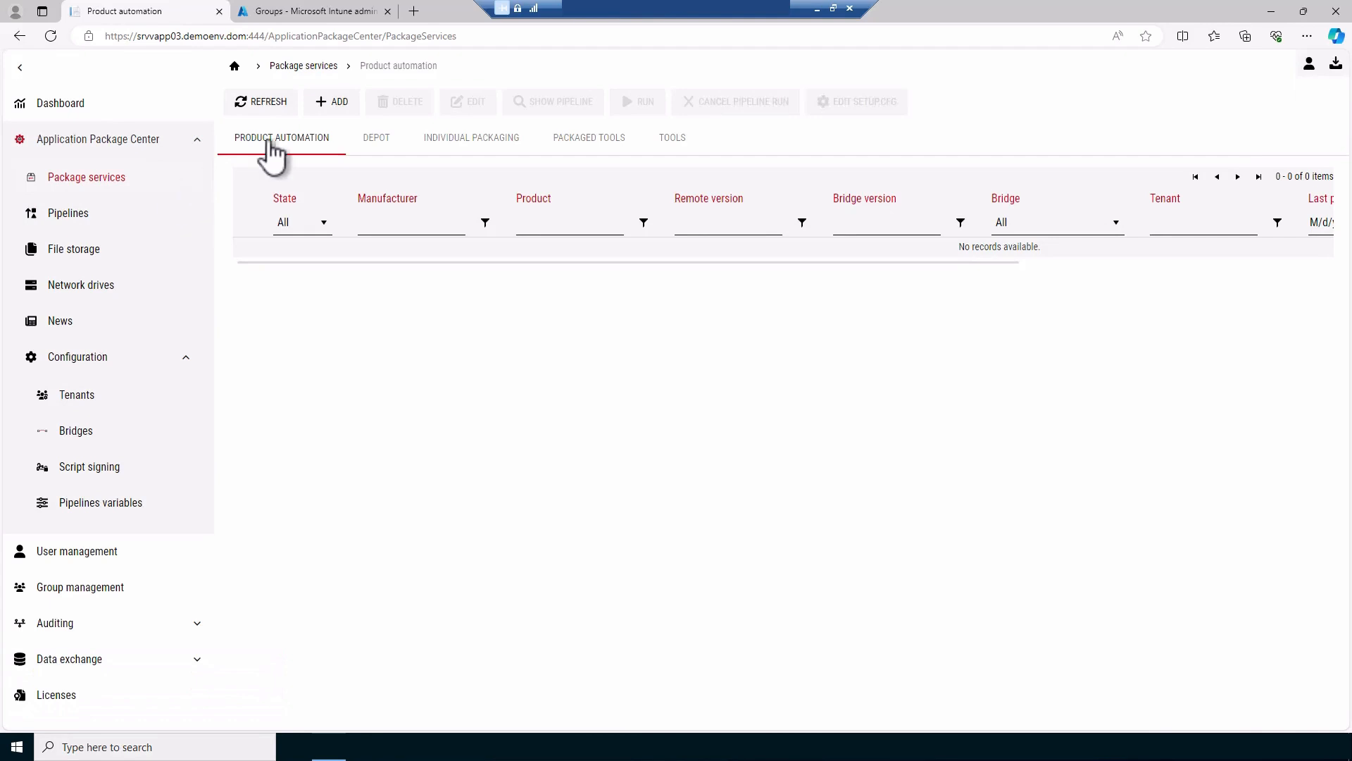
left_click(330, 104)
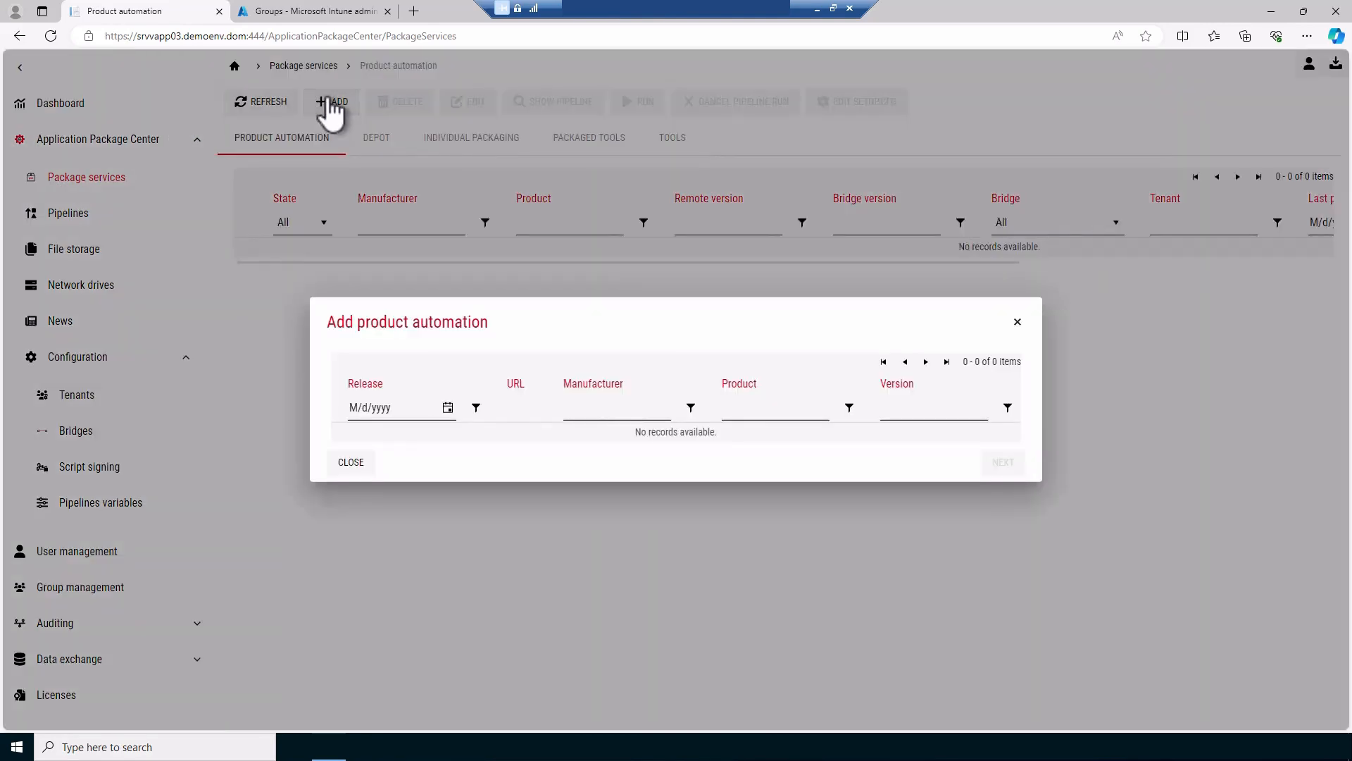
left_click(747, 286)
type("firefox")
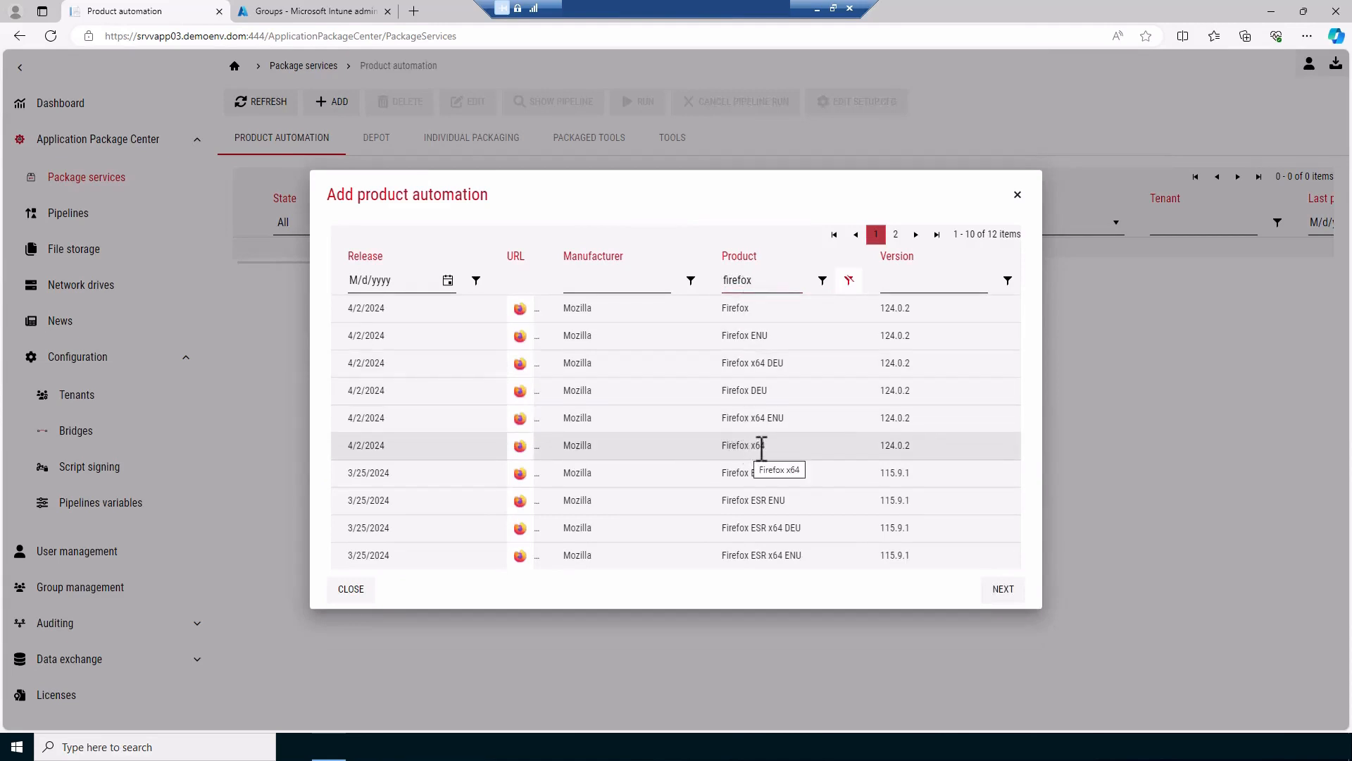
left_click(1004, 590)
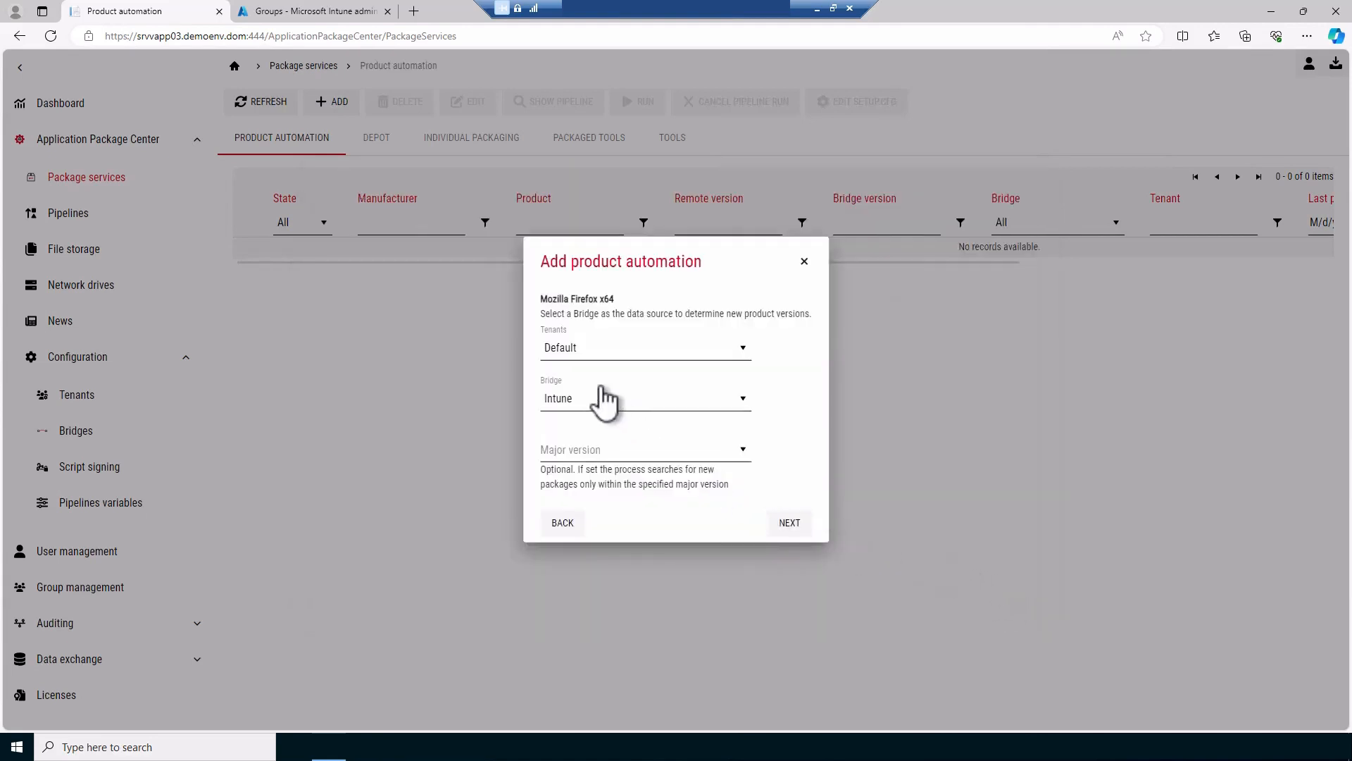
Step: Accept tenant Default and bridge Intune, and assign the pipeline Product automation with test phase for Intune - Tenant: Default
left_click(789, 522)
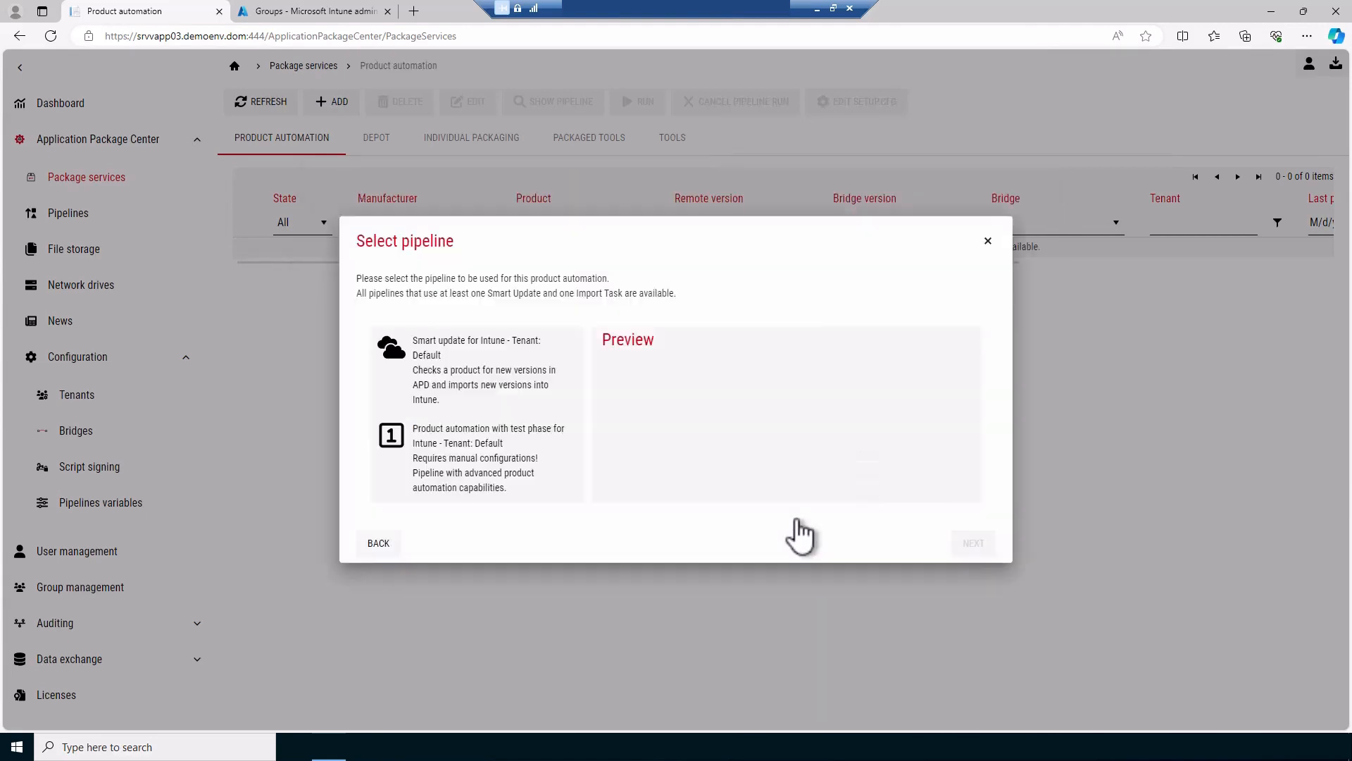
left_click(553, 462)
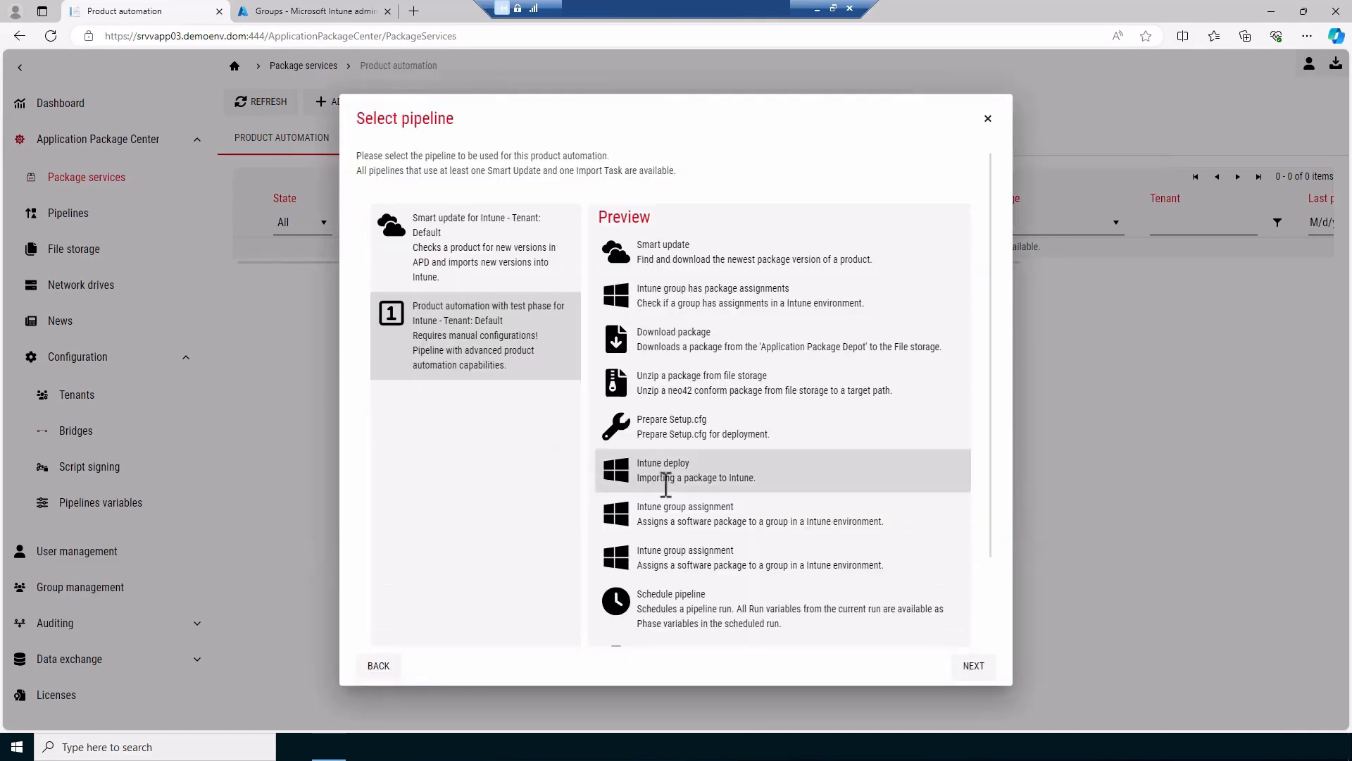
left_click(974, 666)
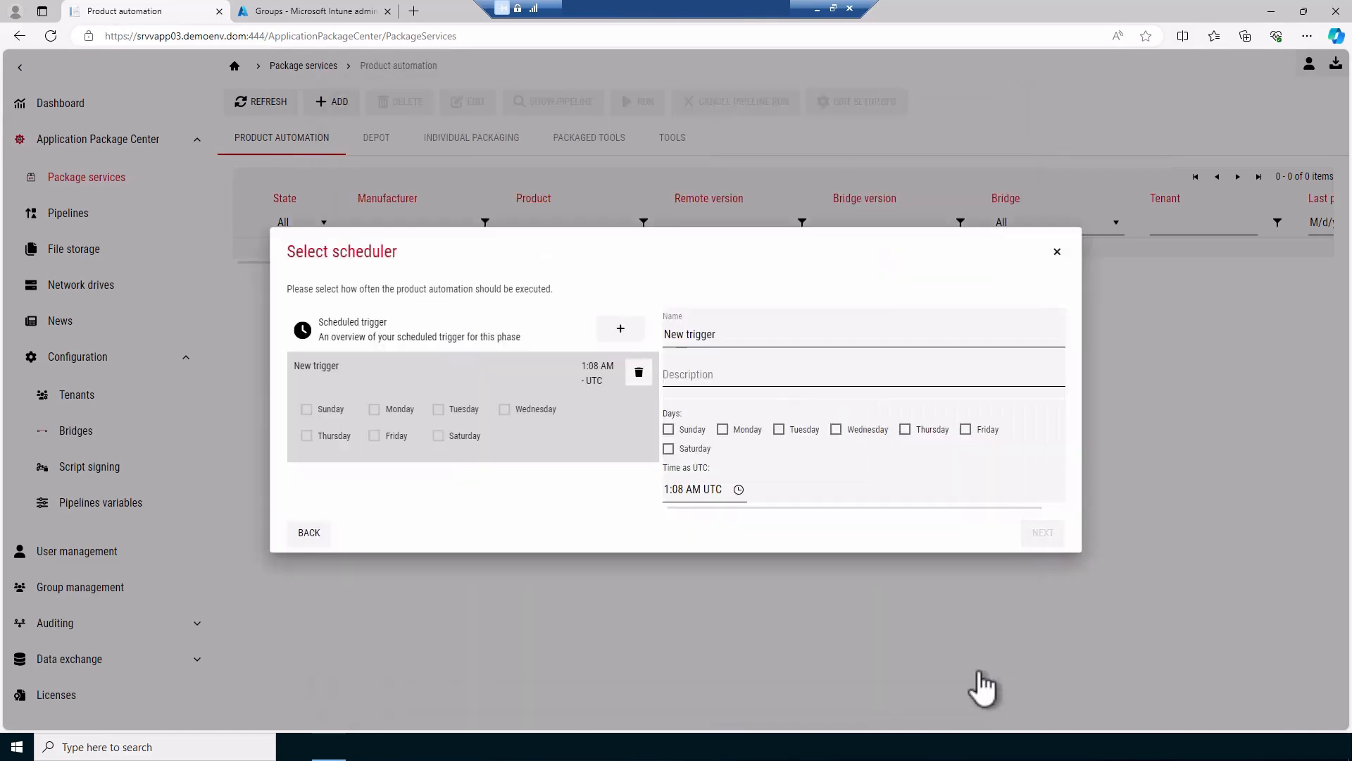
Step: Schedule the product automation's trigger for Monday through Friday at 1:08 AM UTC and continue to the variable configuration
left_click(722, 430)
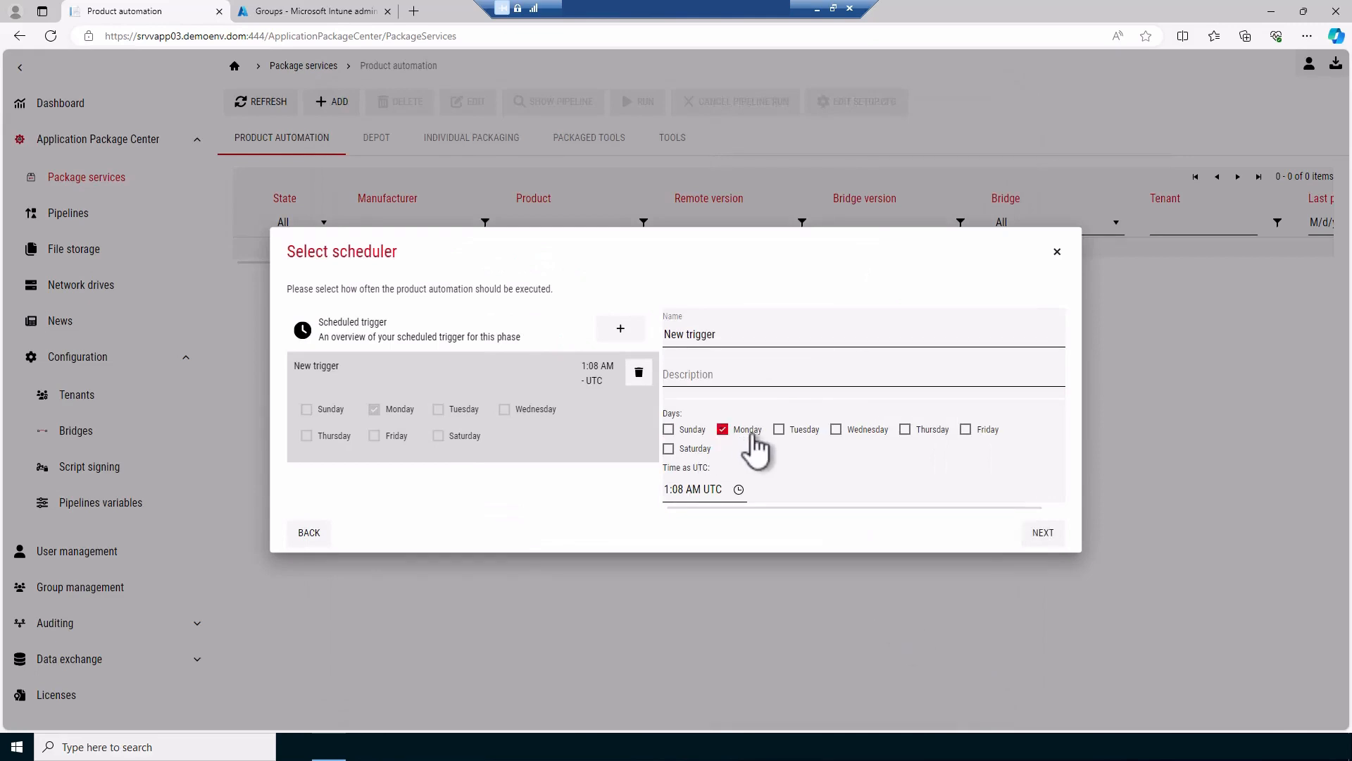
left_click(778, 429)
left_click(836, 430)
left_click(905, 430)
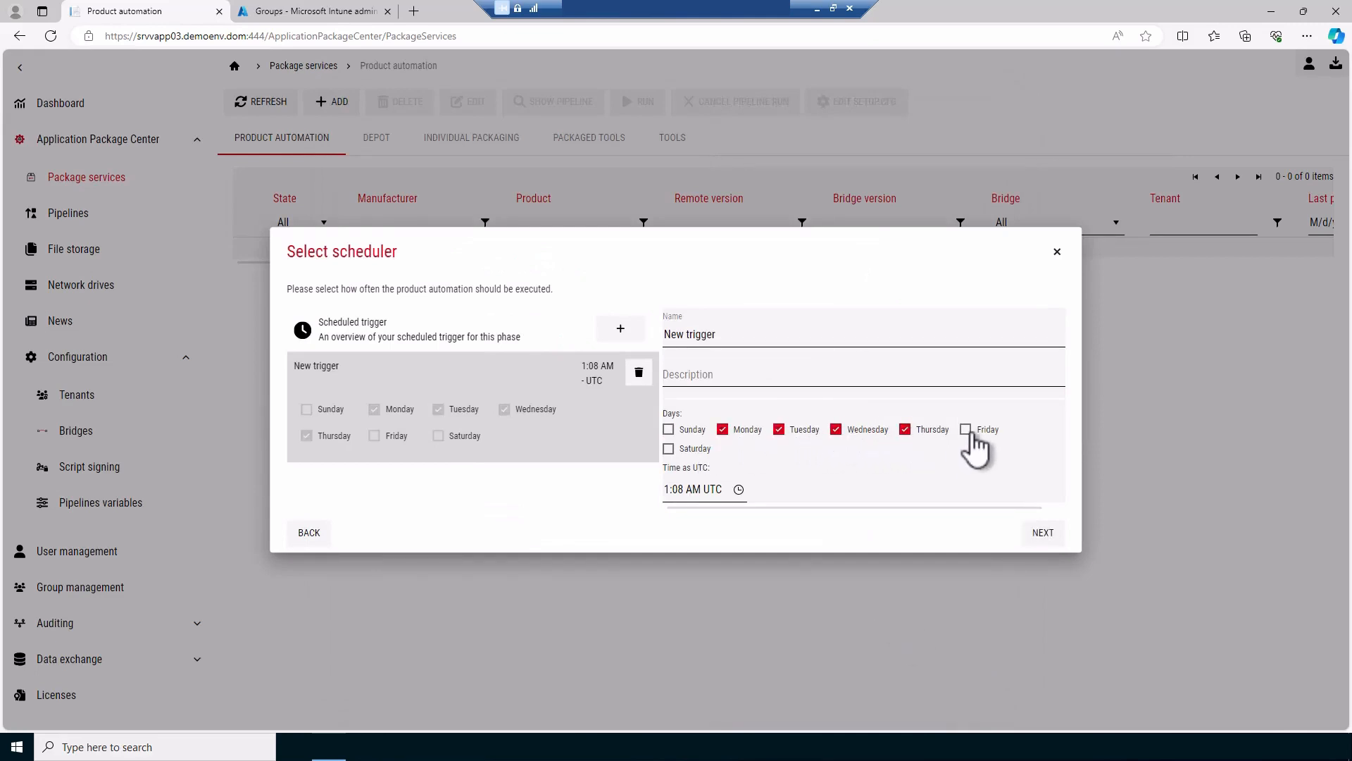
left_click(966, 430)
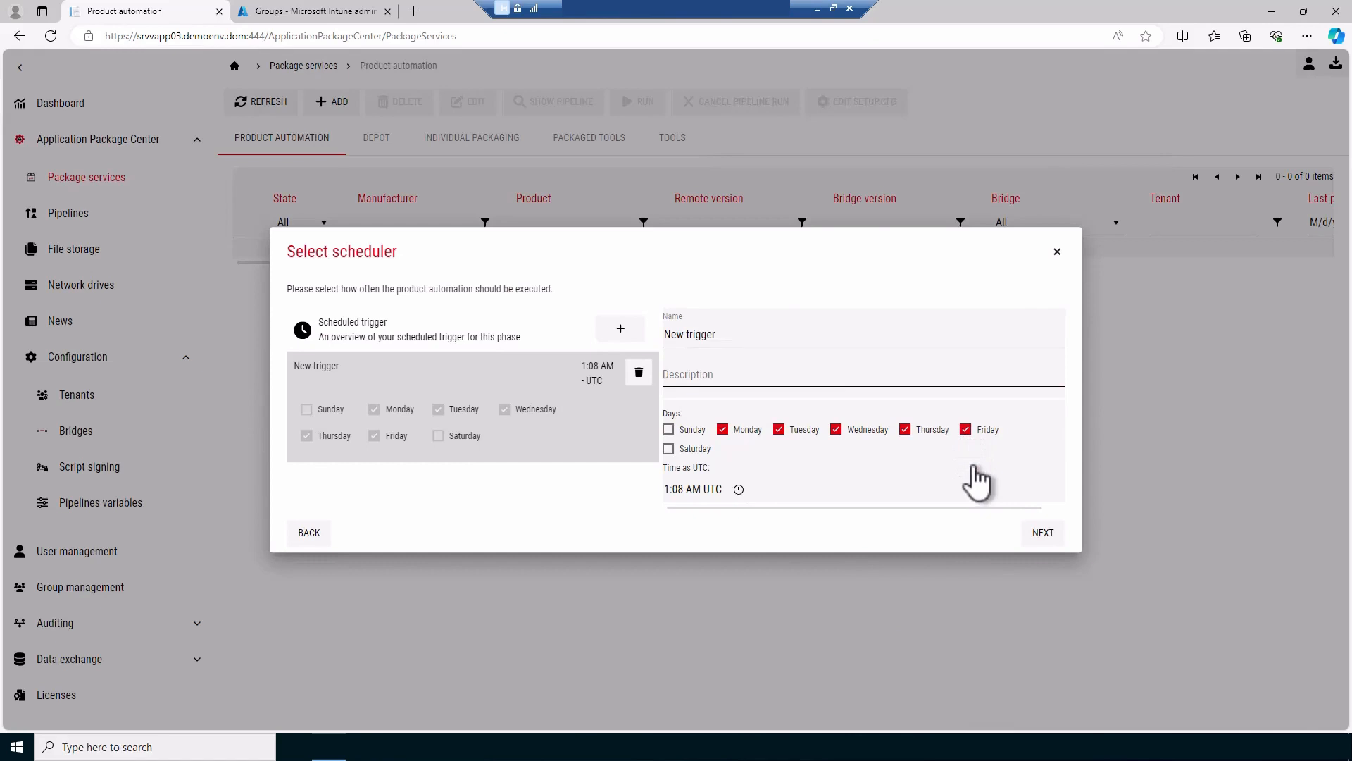
left_click(1041, 534)
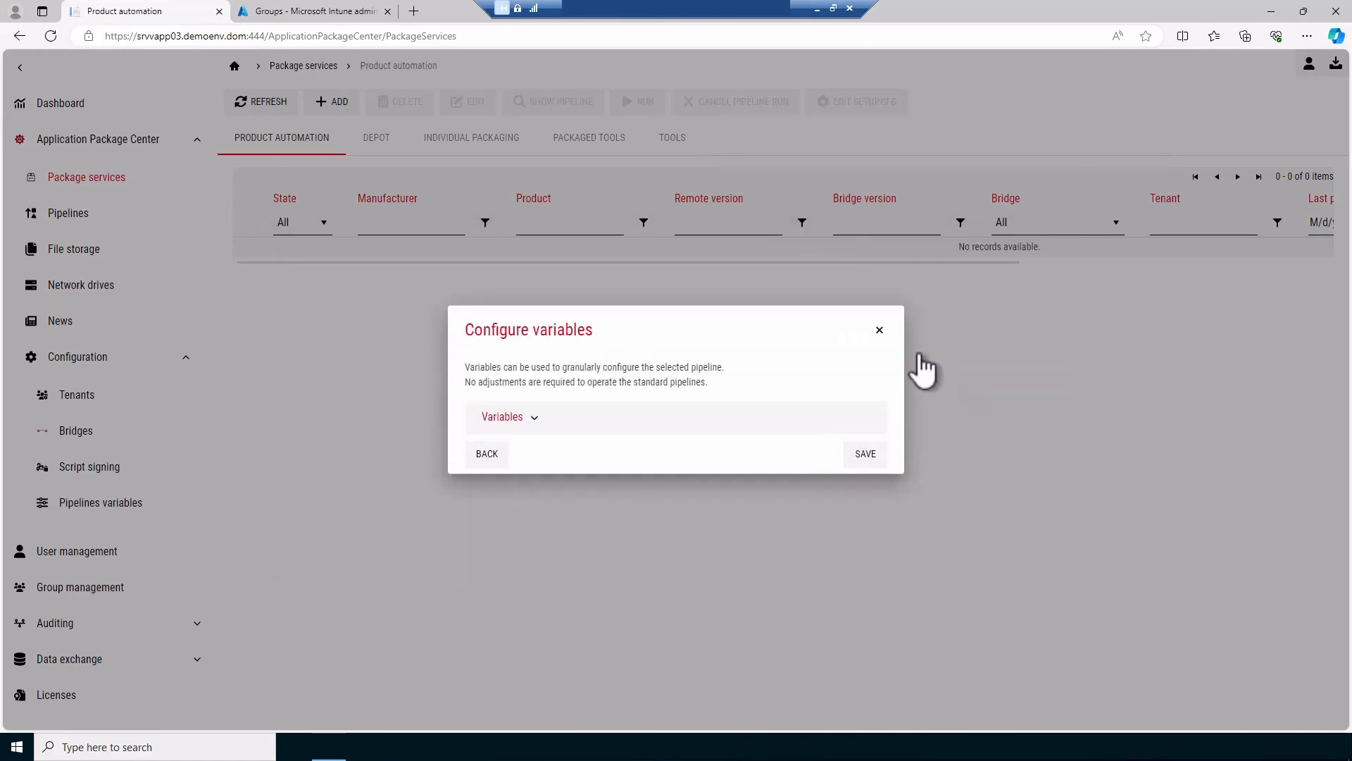
Step: Set the variable AADPackageGroupID_Prod to 840380d8-529d-4d0a-bb6b-e68e44e74e49, the object ID of SW_Mozilla_Firefox_x64_Prod in the Intune admin center
left_click(535, 418)
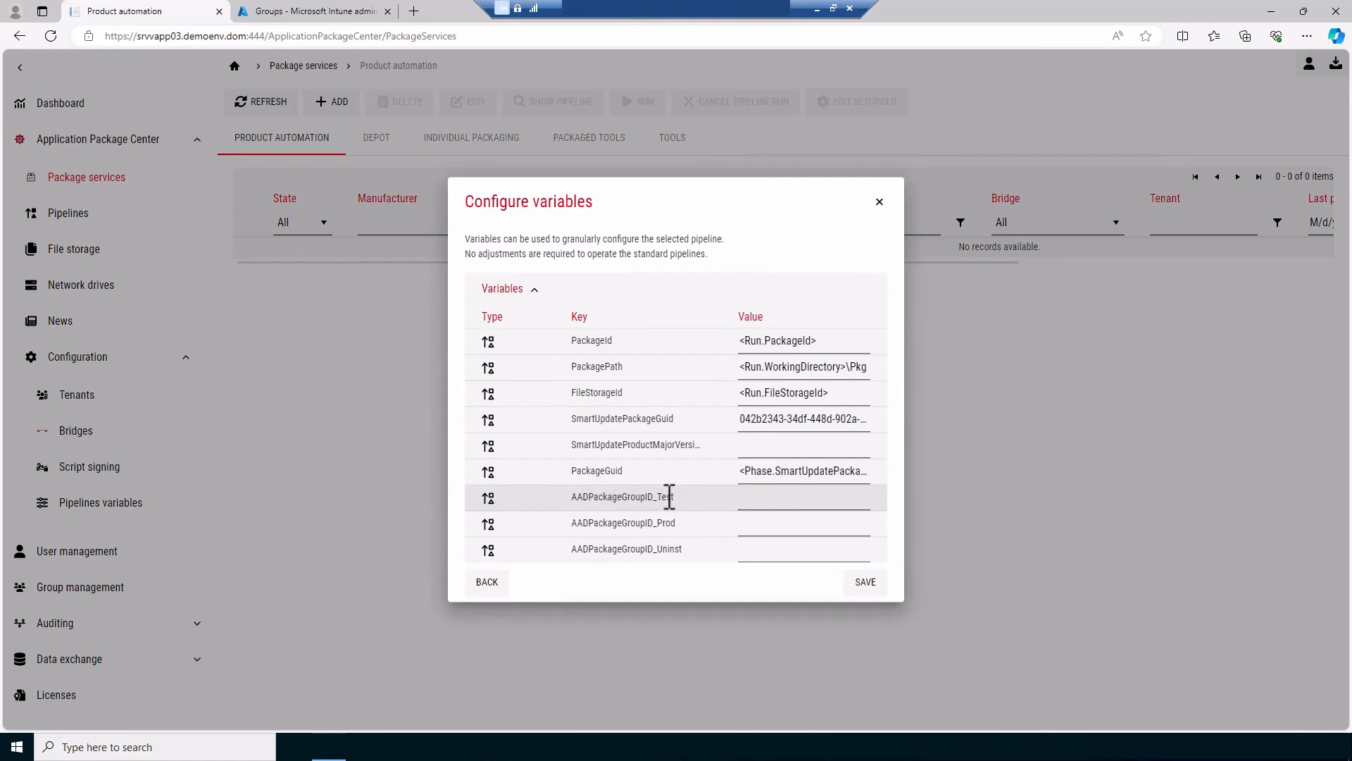
left_click(355, 11)
left_click(696, 323)
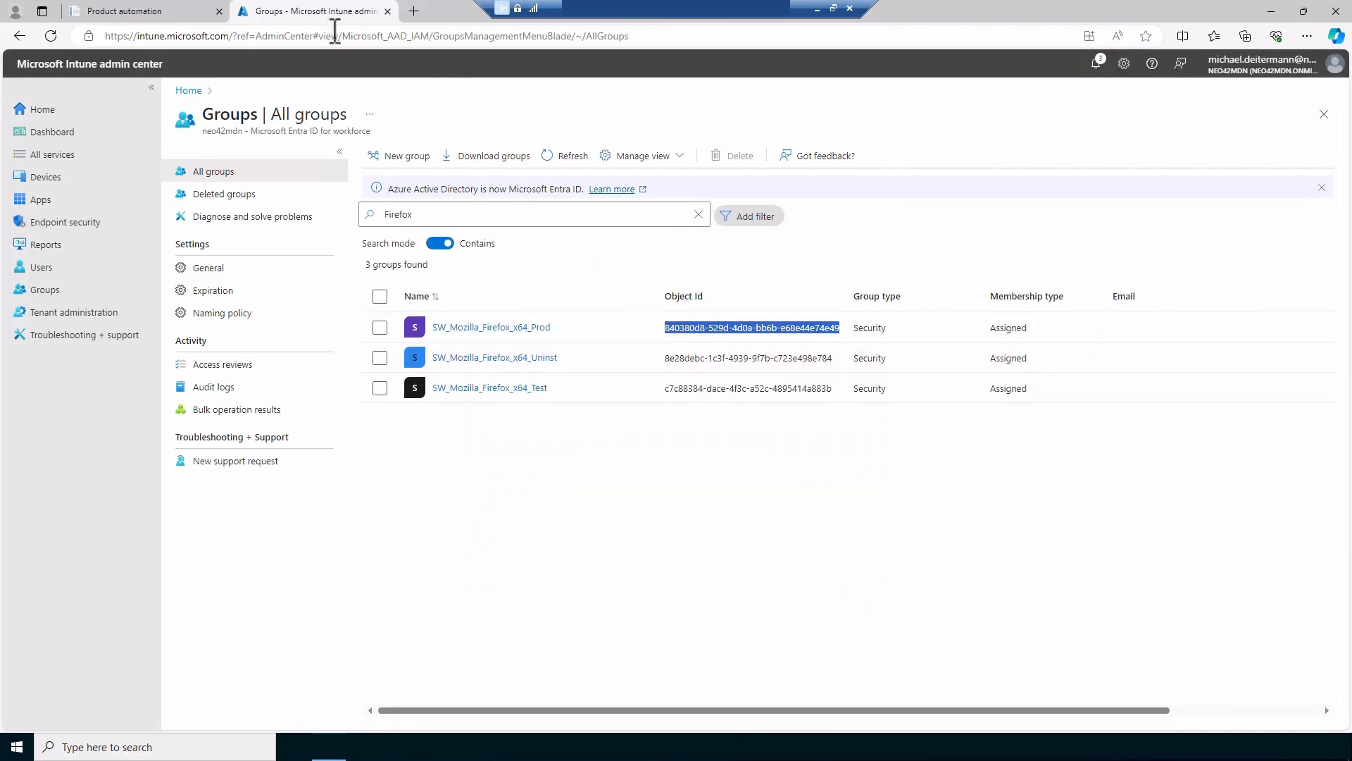
left_click(187, 10)
left_click(745, 522)
type("840380d8-529d-4d0a-bb6b-e68e44e74e49")
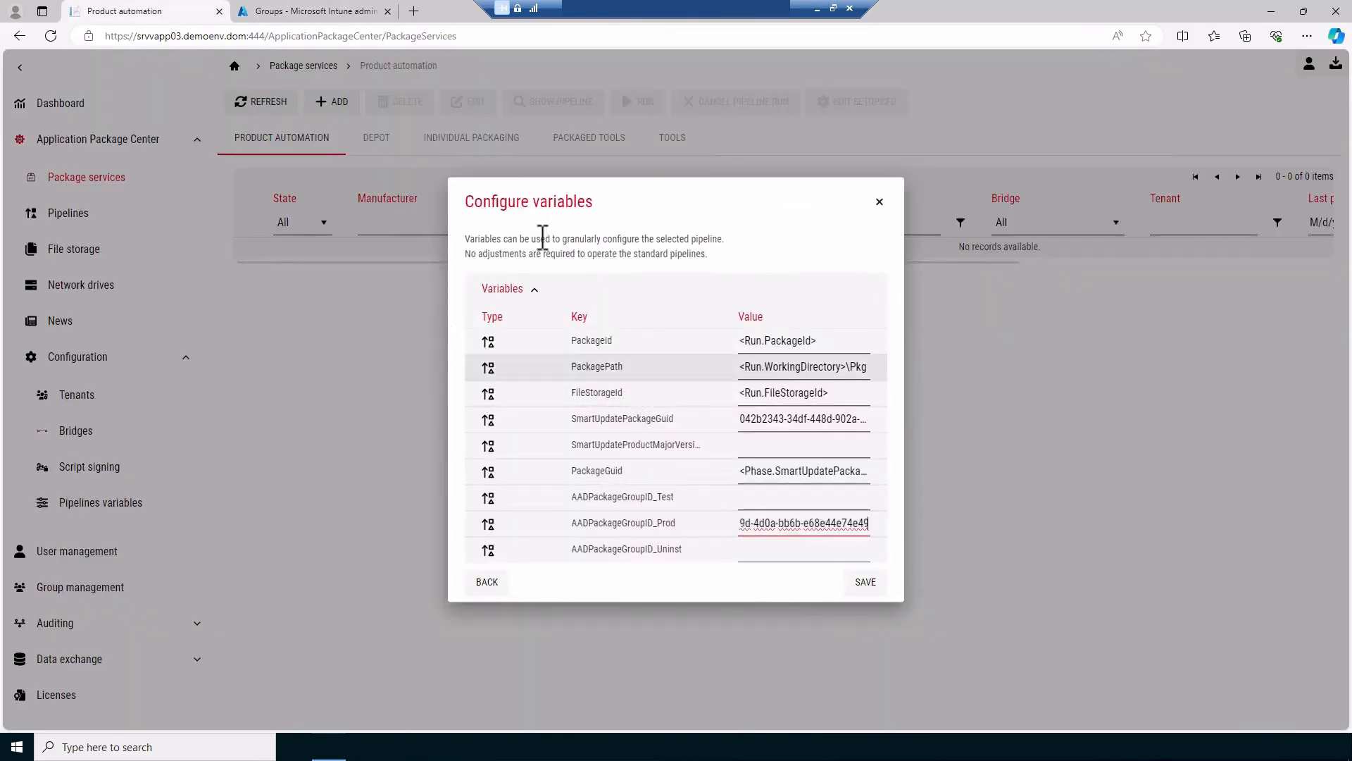
Step: Fill AADPackageGroupID_Uninst and AADPackageGroupID_Test with the object IDs of the matching Firefox groups in Intune, and save the product automation
left_click(341, 11)
left_click_drag(666, 359, 839, 365)
left_click(124, 11)
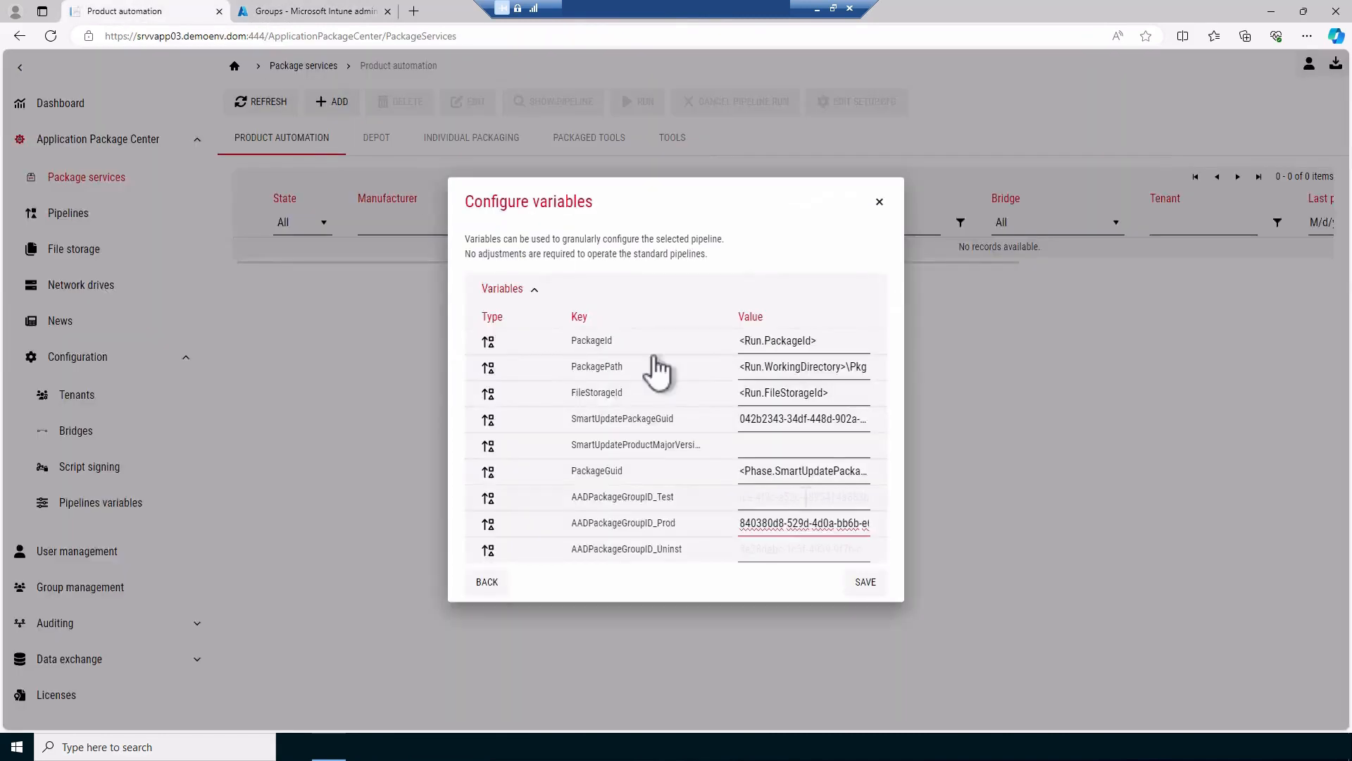
left_click(862, 583)
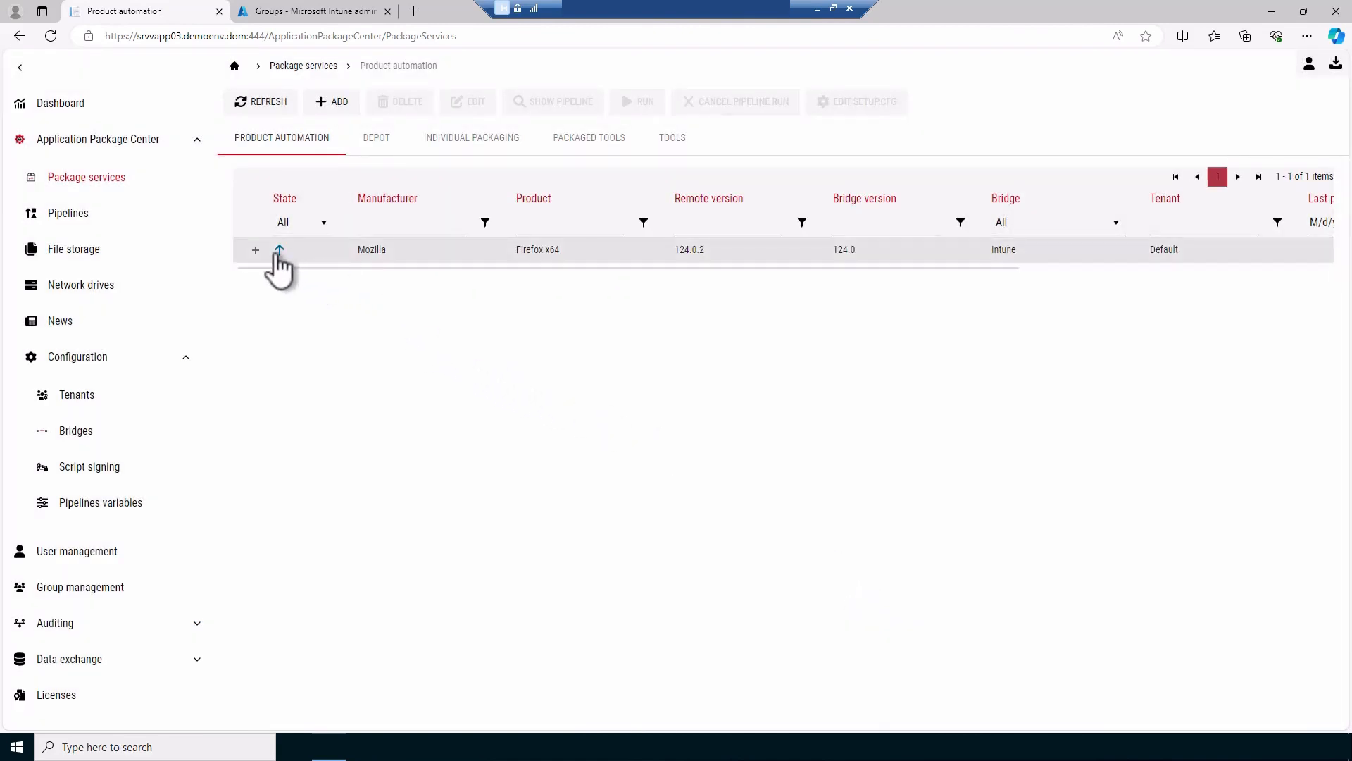
Step: Run the pipeline for the Firefox x64 product automation and confirm the run
mouse_move(280, 266)
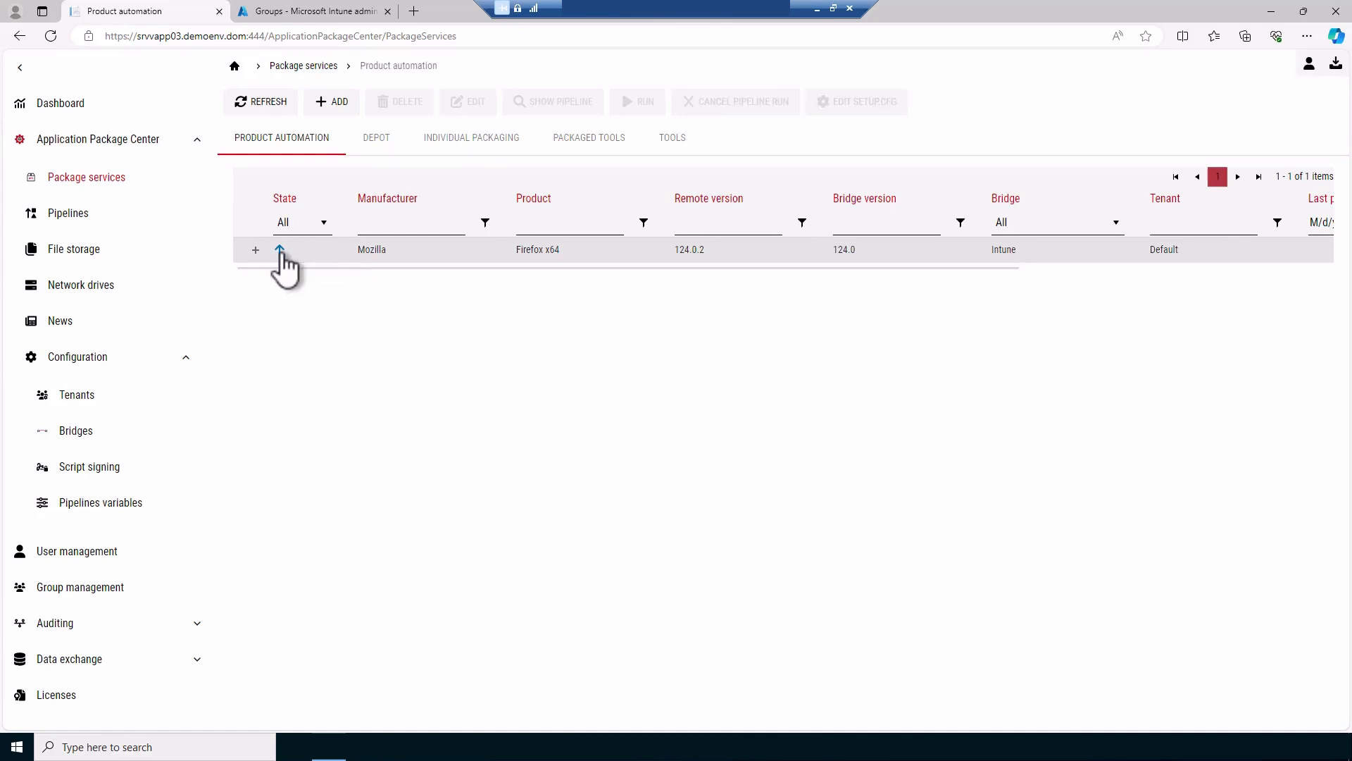
right_click(345, 257)
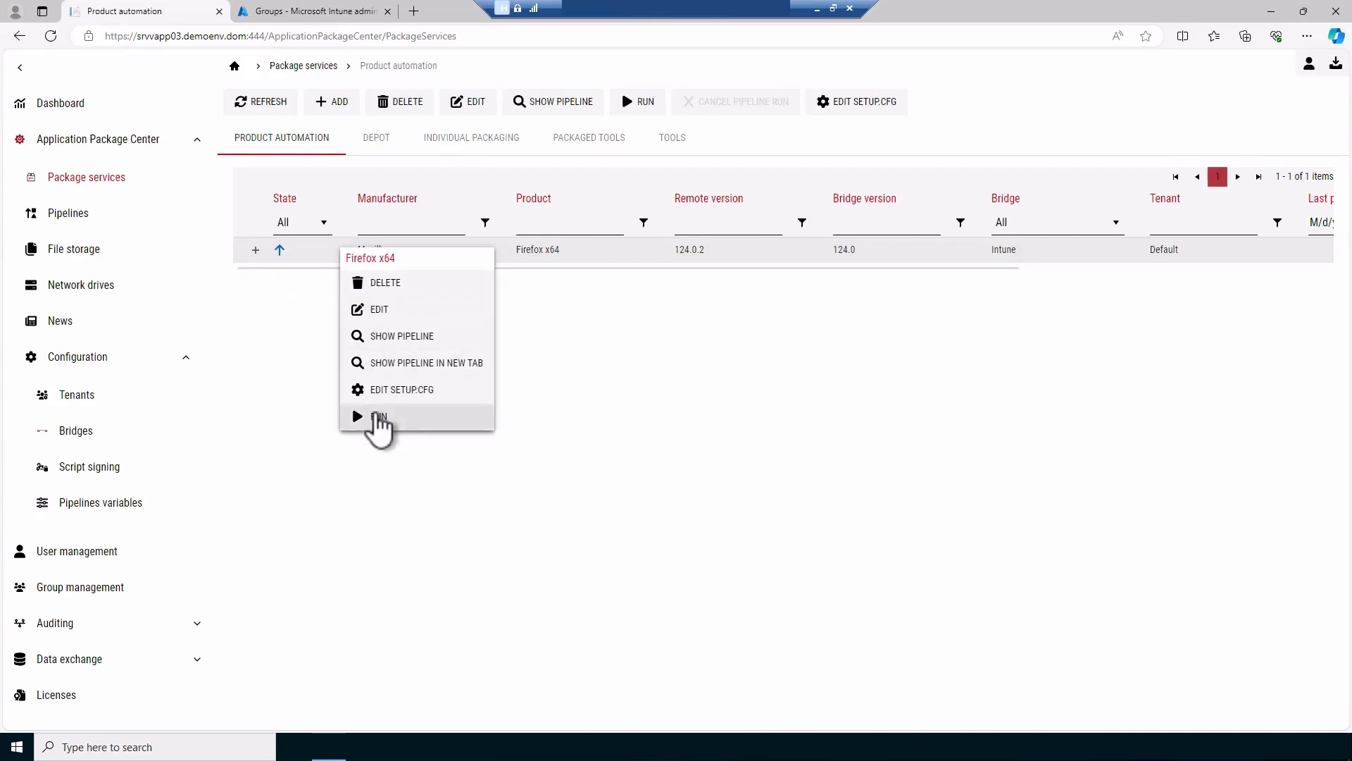
left_click(375, 418)
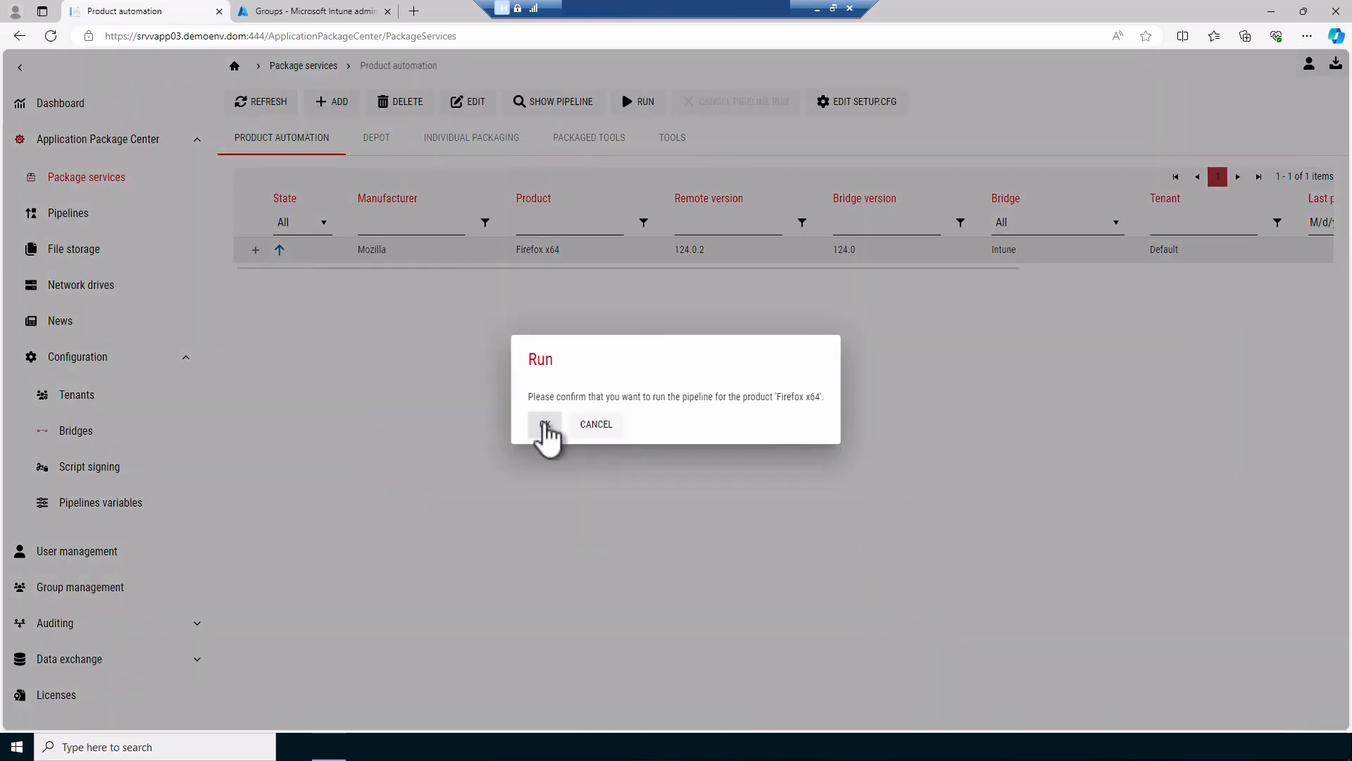
left_click(545, 424)
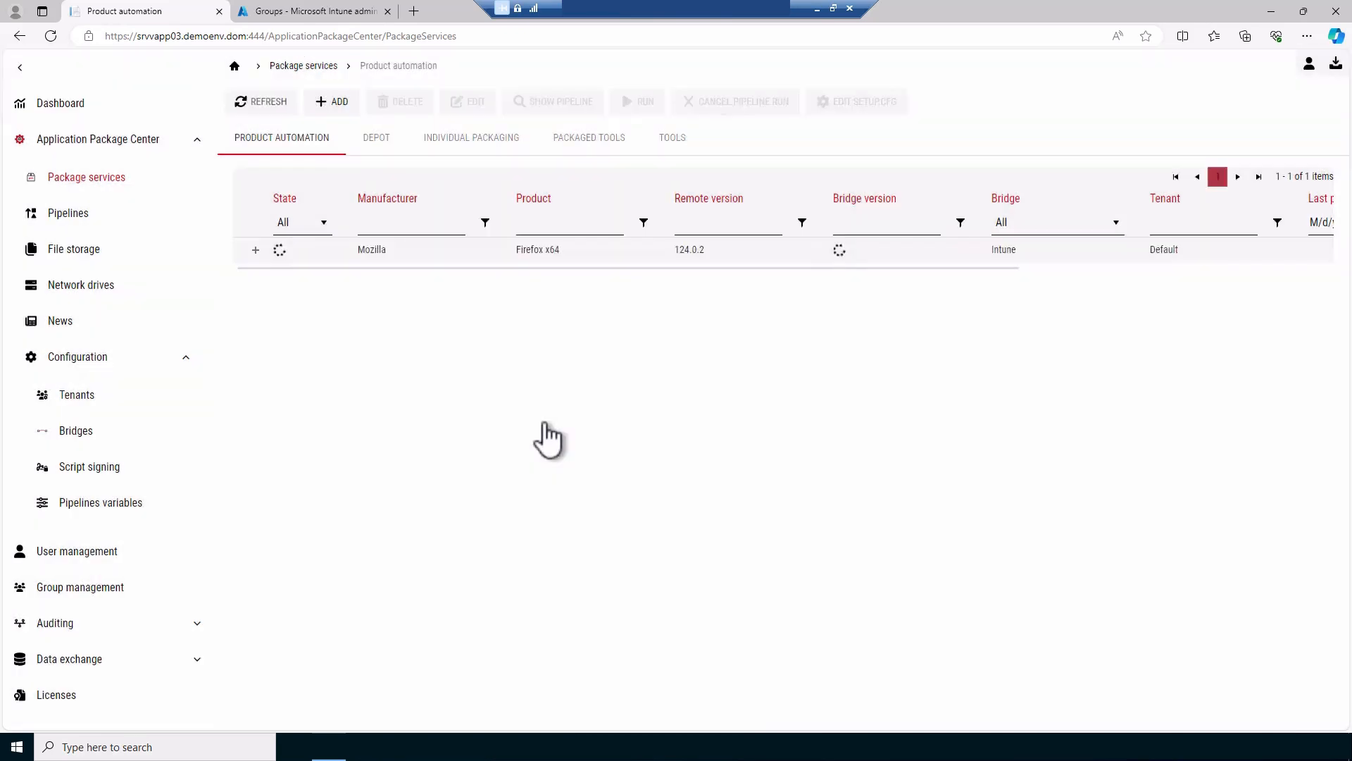
Step: Refresh the product automation list and check the state of the pipeline runs under Firefox x64
left_click(243, 102)
left_click(256, 250)
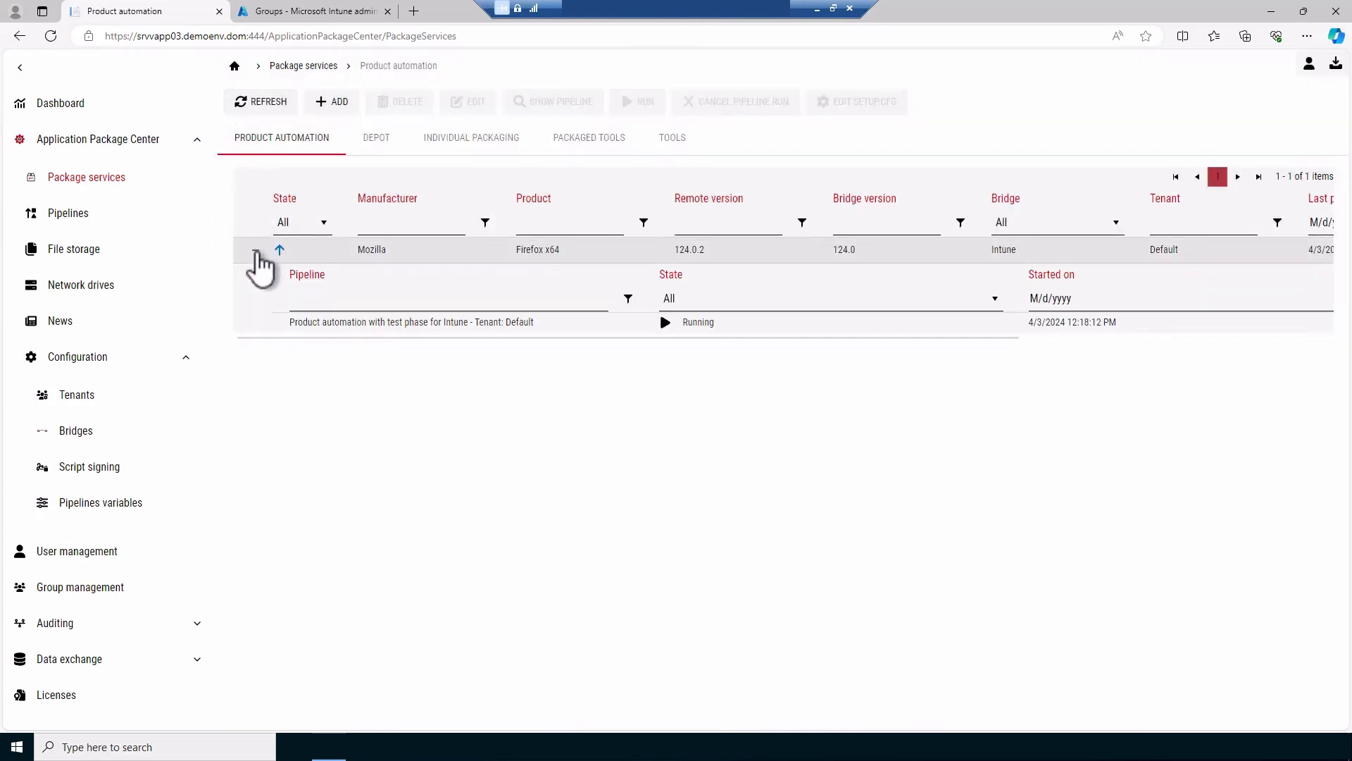
left_click(261, 104)
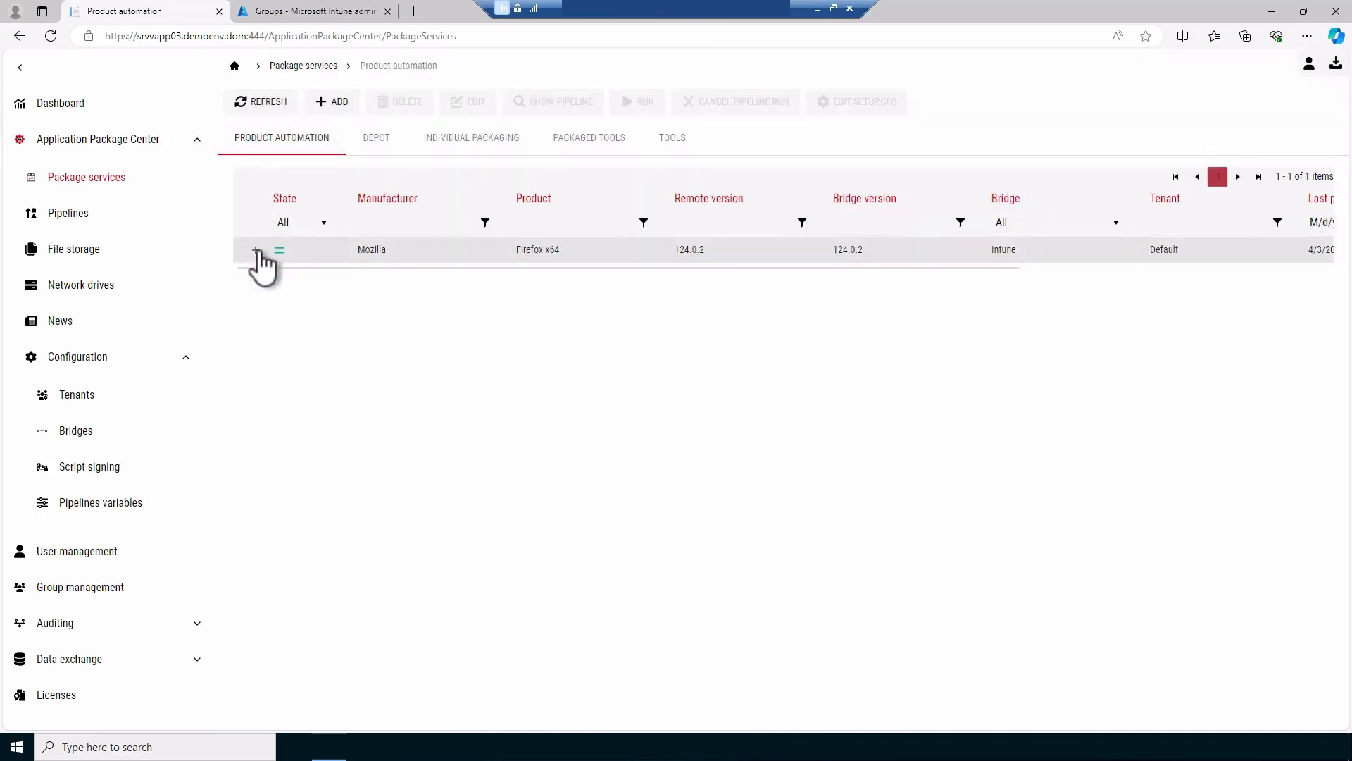
left_click(256, 250)
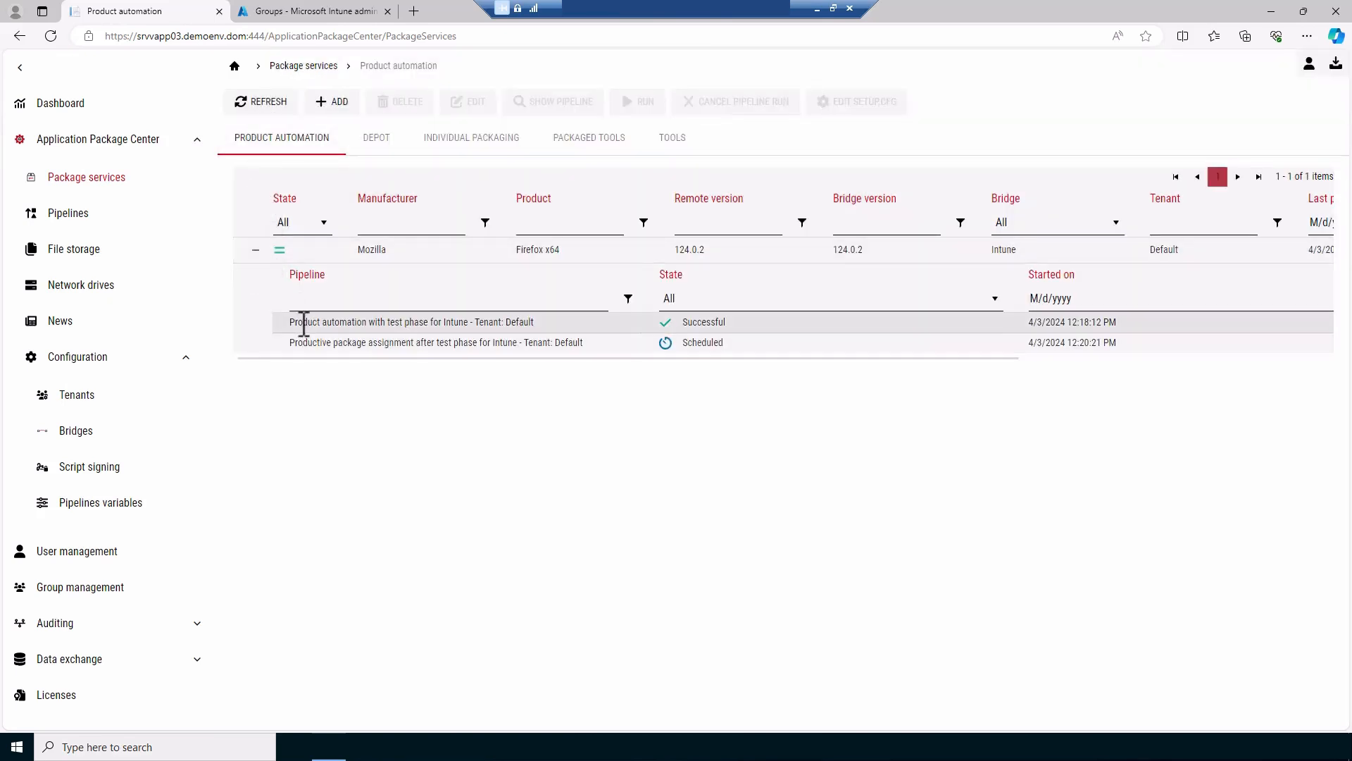
Step: Switch to the Intune admin center and examine the group assignments in the properties of the Windows app Mozilla Firefox x64 124.0.2
left_click(304, 12)
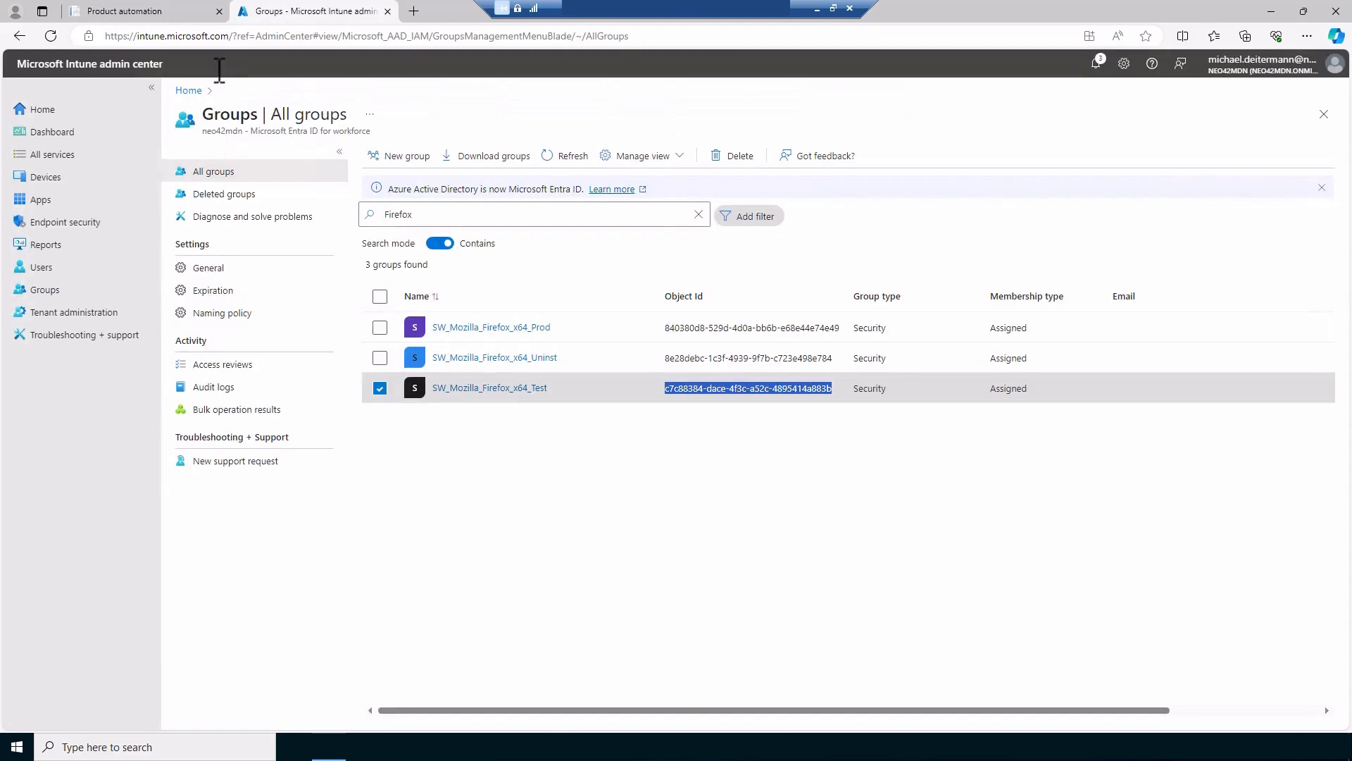
left_click(41, 202)
left_click(213, 279)
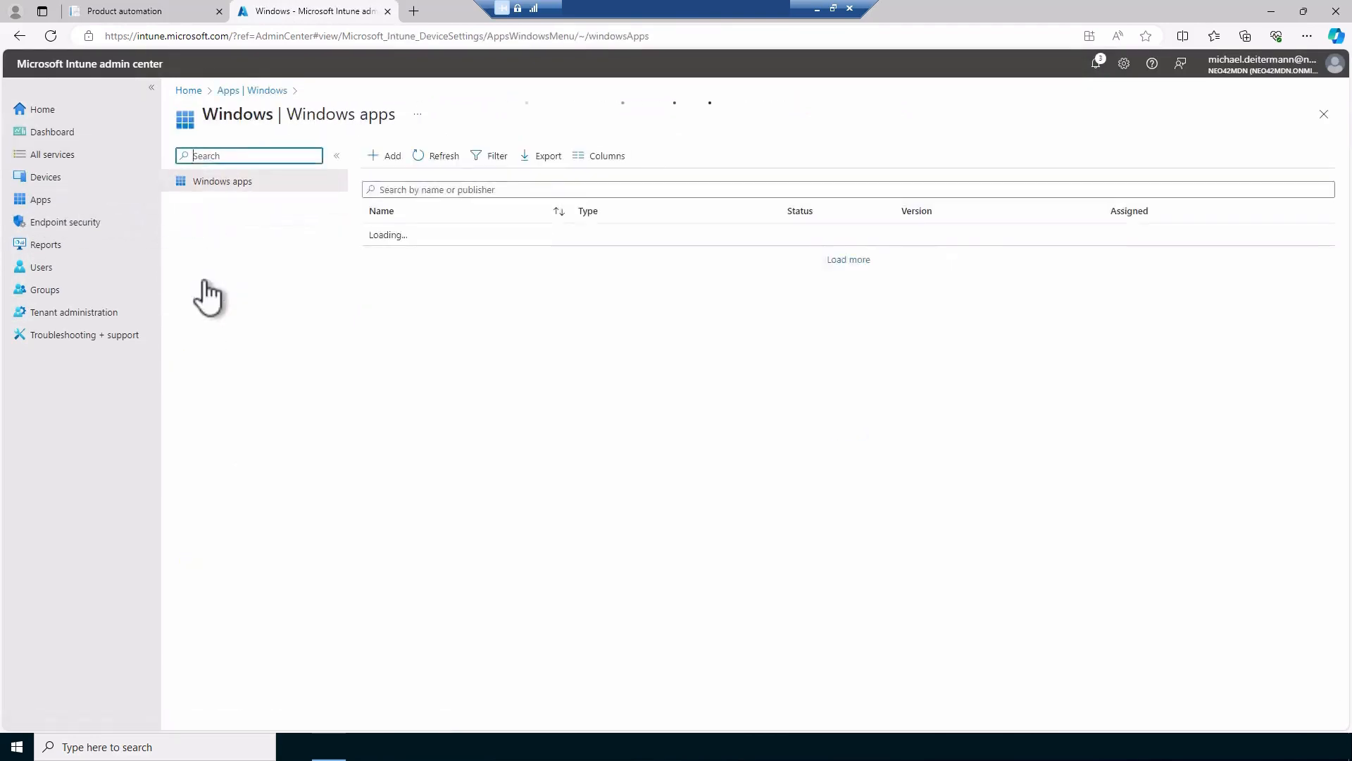
left_click(464, 523)
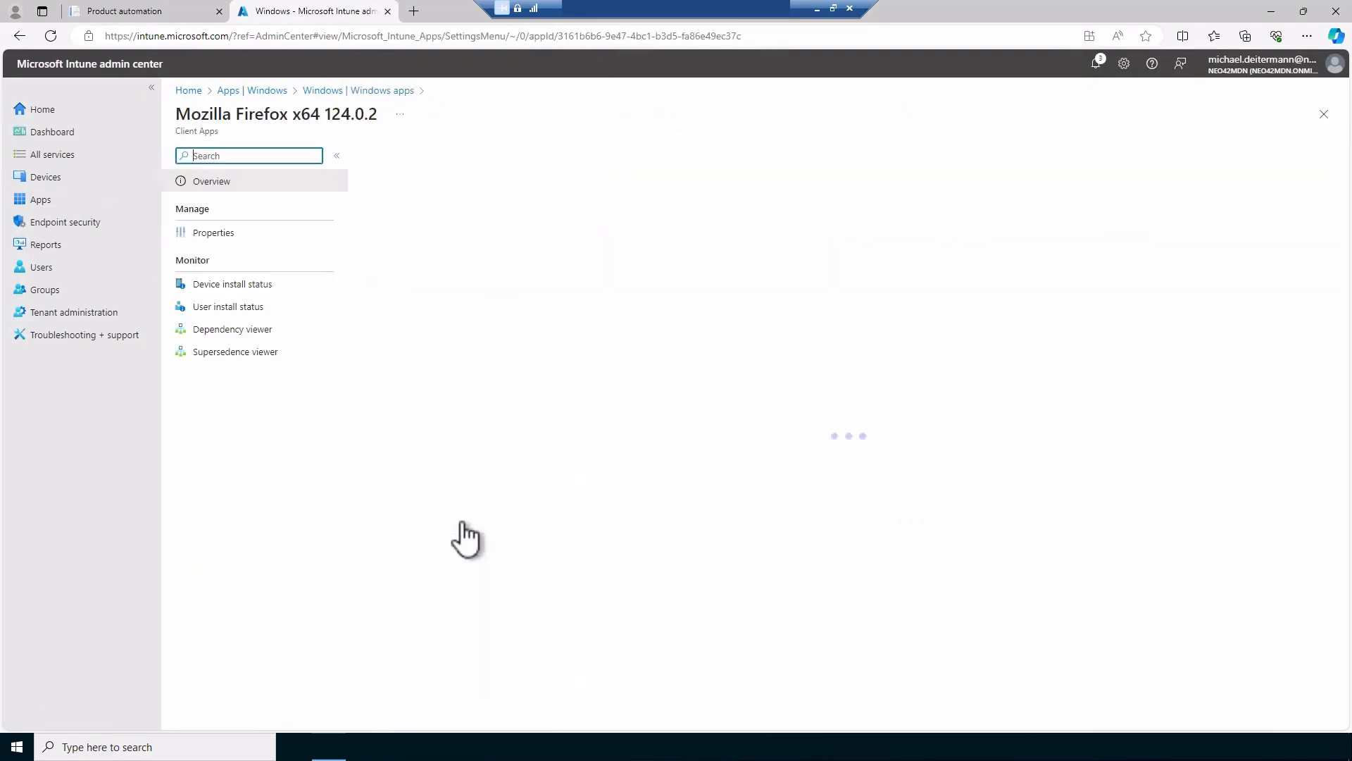
left_click(224, 234)
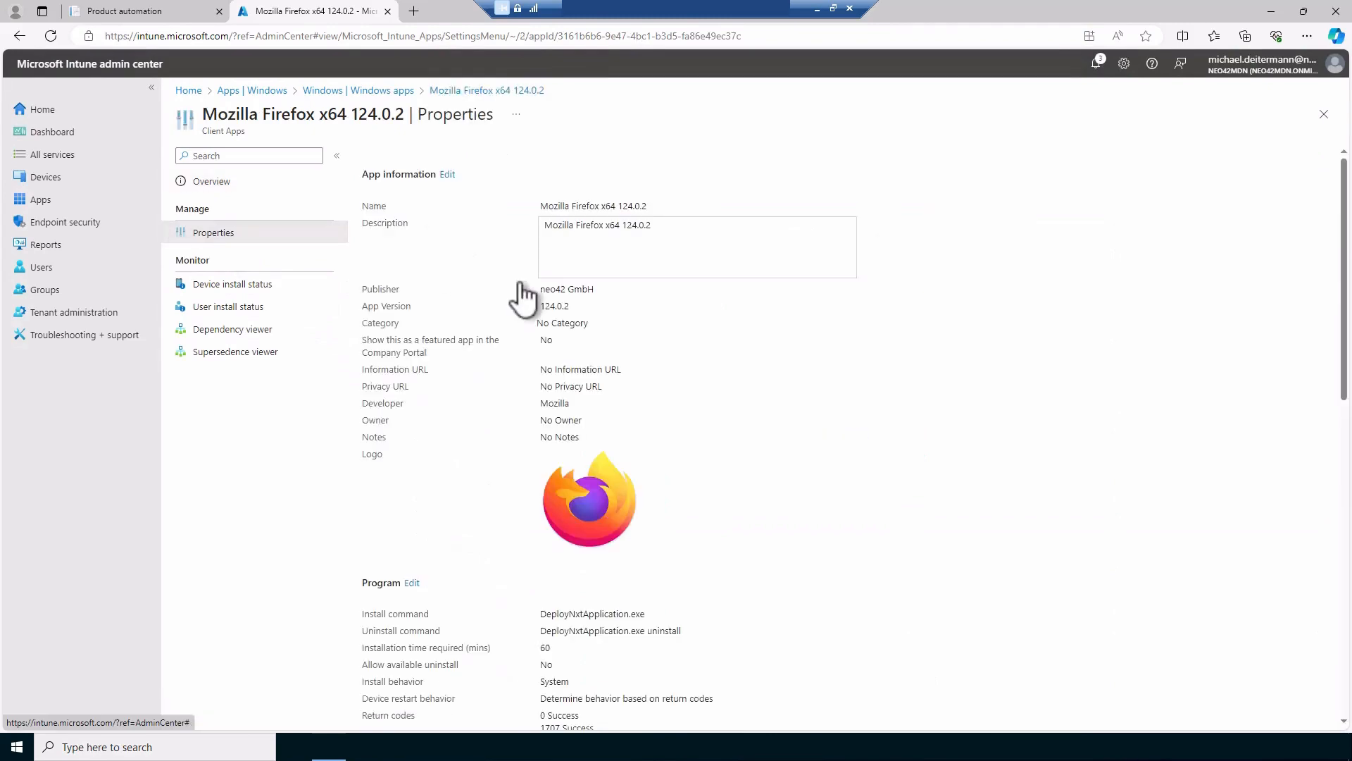
scroll(520, 296, "down", 10)
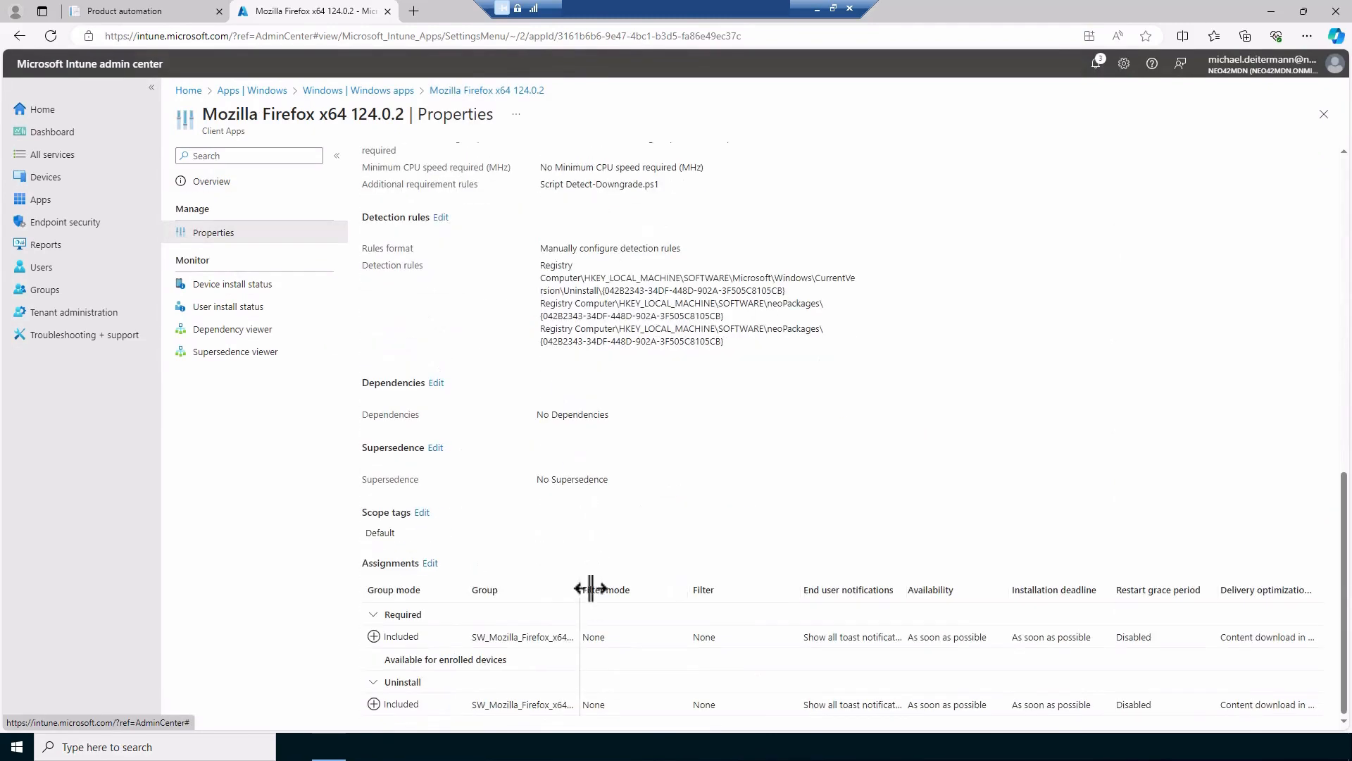
left_click_drag(581, 590, 705, 589)
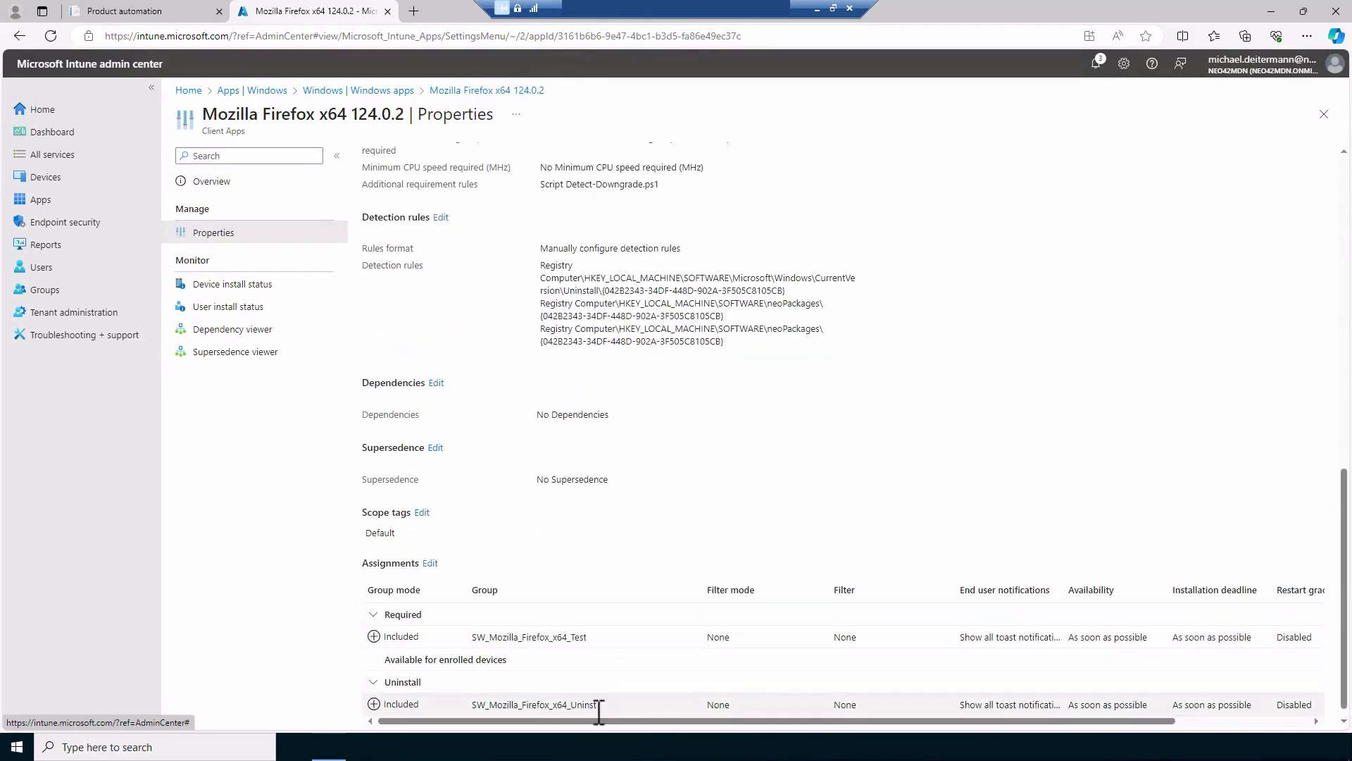
Step: Return to the product automation page and recheck the state of the productive package assignment pipeline under Firefox x64
left_click(170, 10)
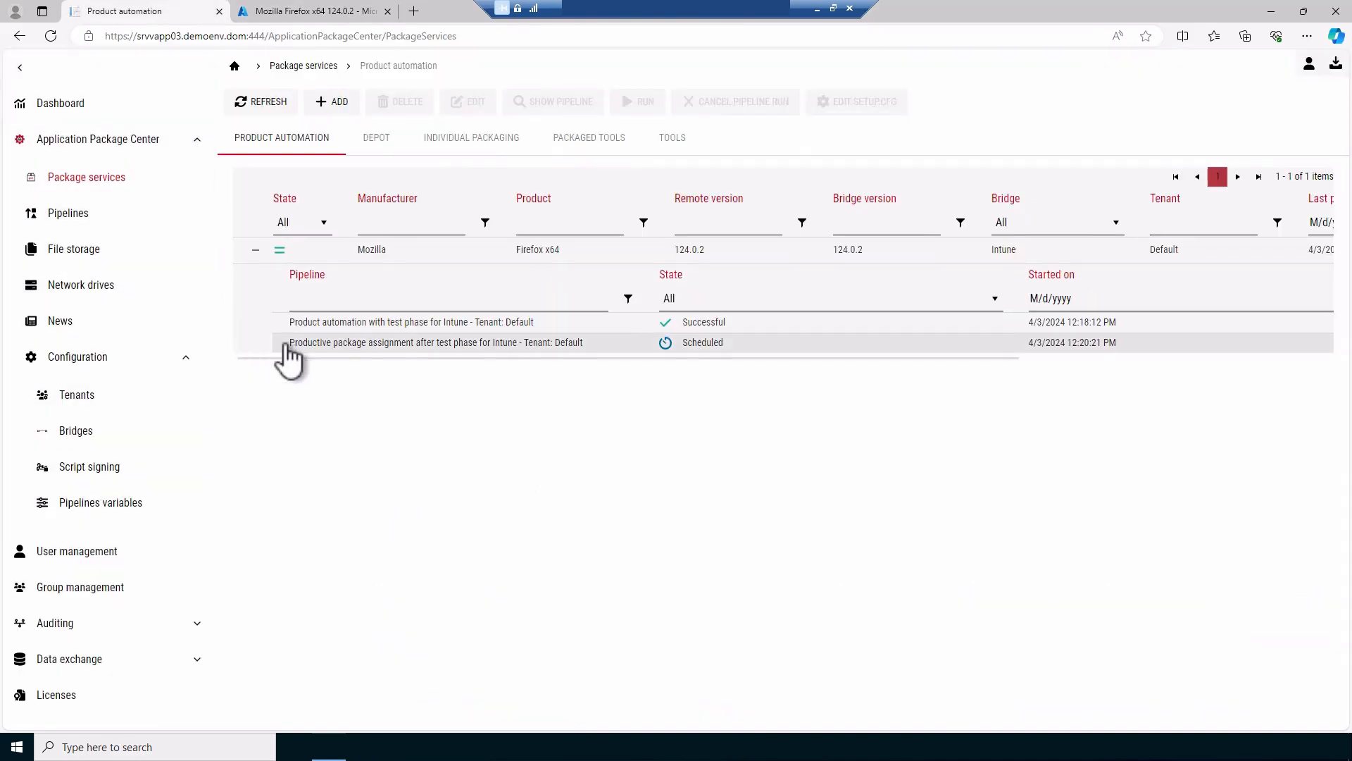
left_click_drag(288, 343, 595, 341)
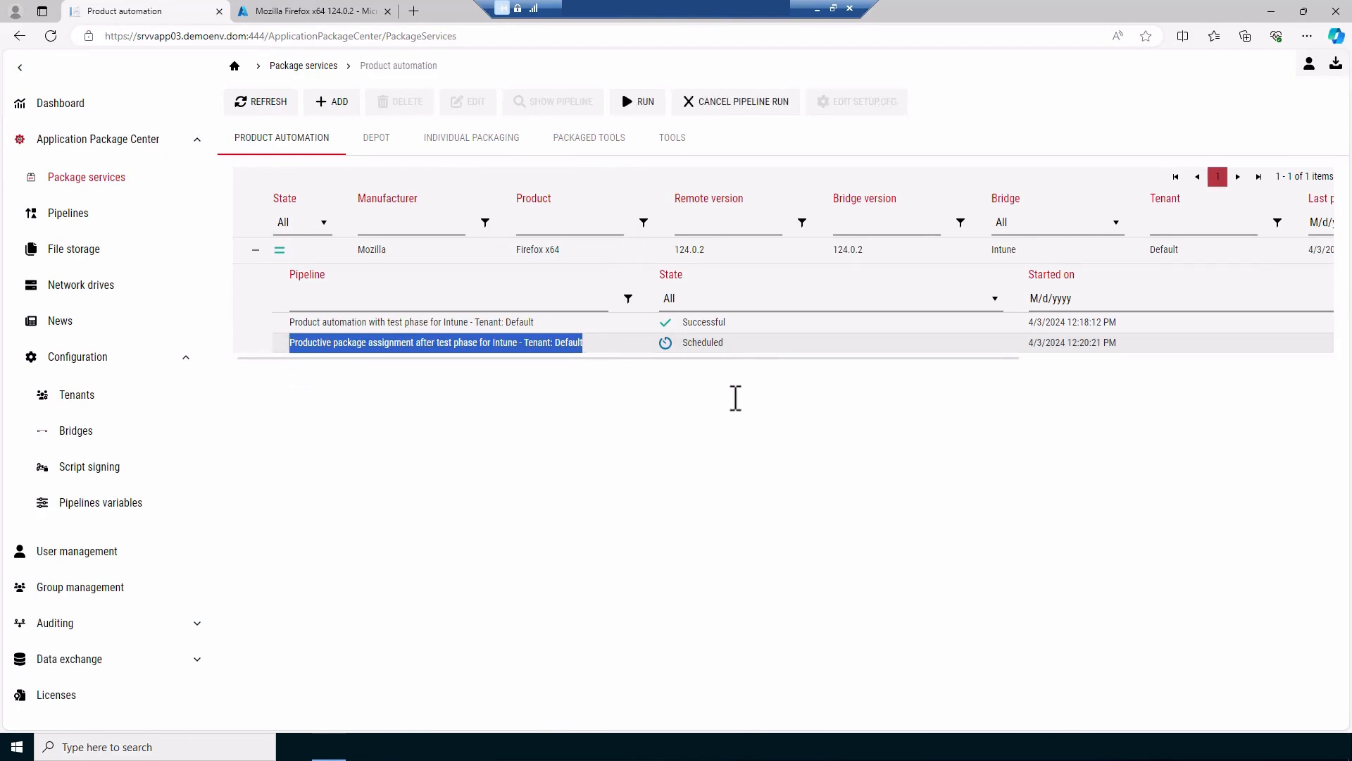
left_click(657, 385)
left_click(280, 104)
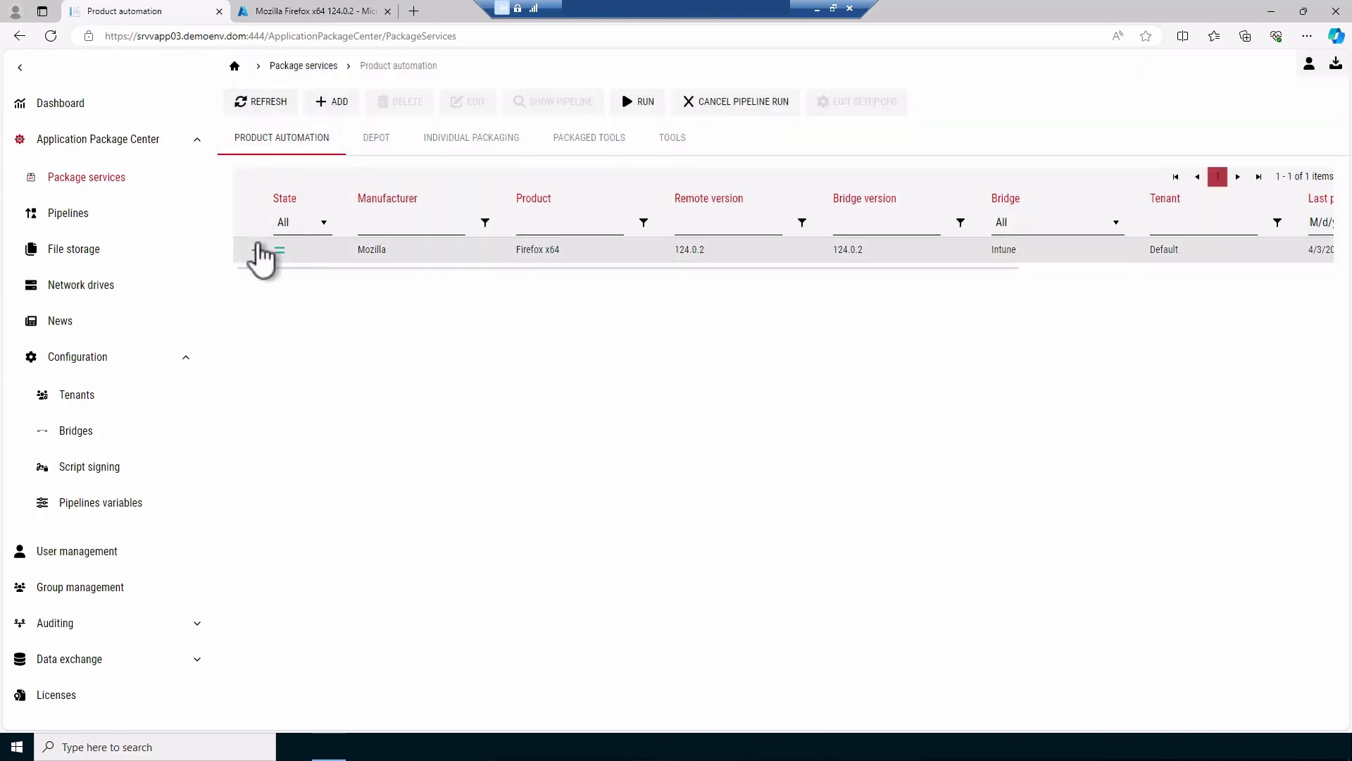
left_click(258, 250)
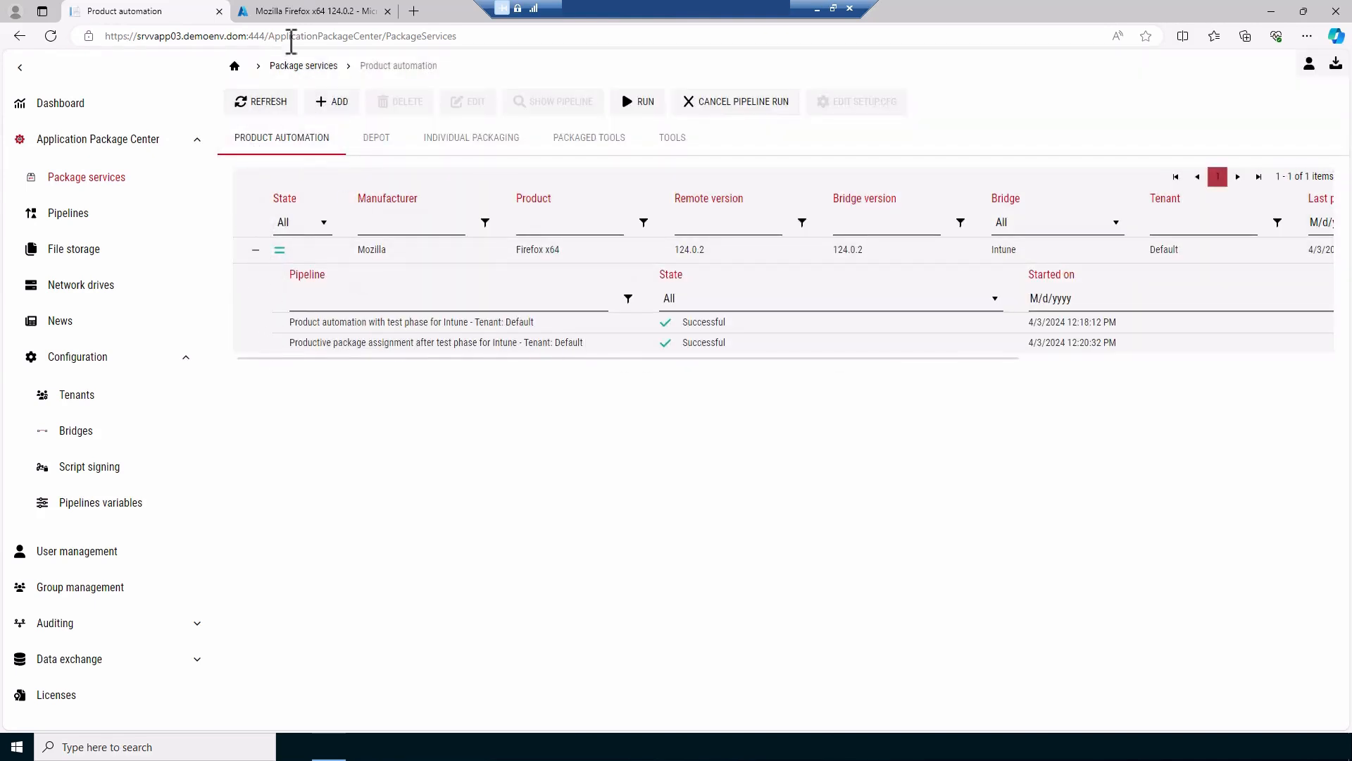
Step: Reload the Firefox app's properties in Intune, examine the assigned groups again, and return to the product automation page
left_click(290, 10)
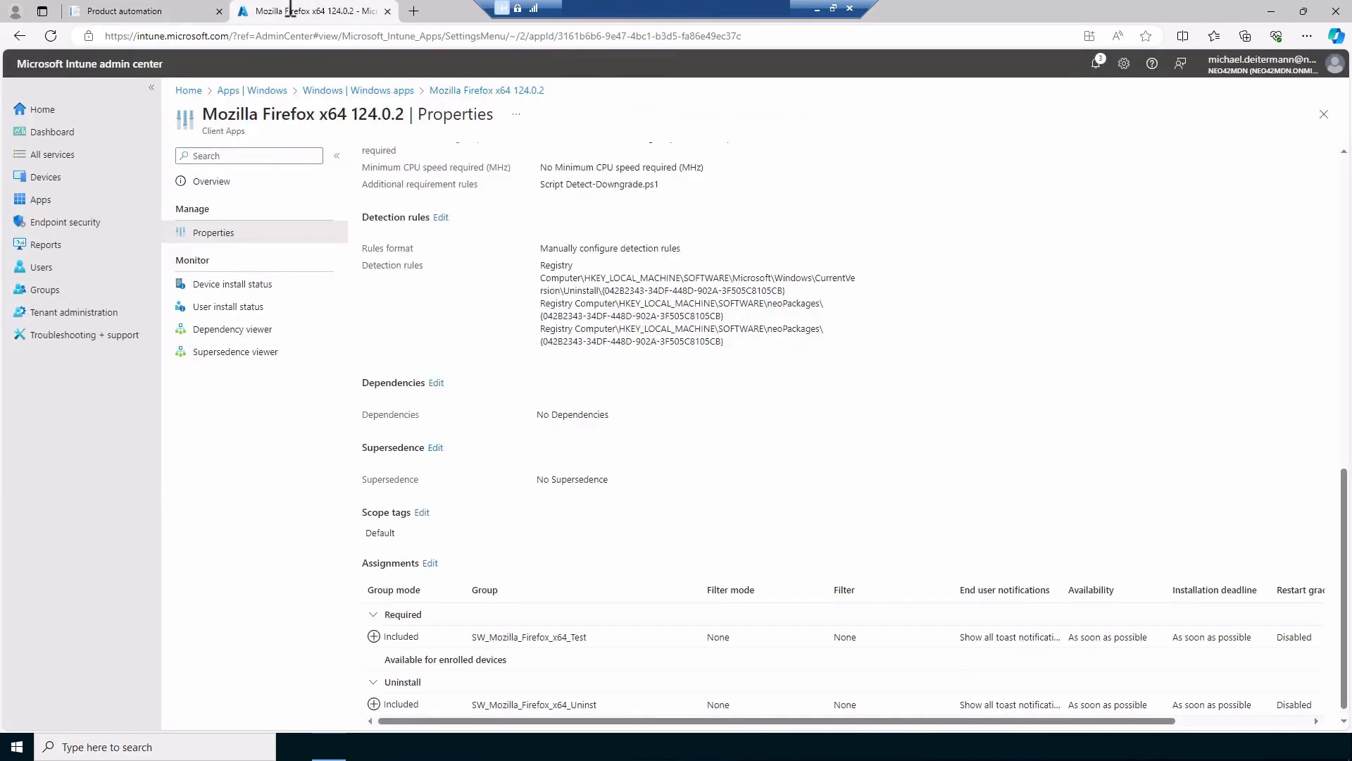
key("F5")
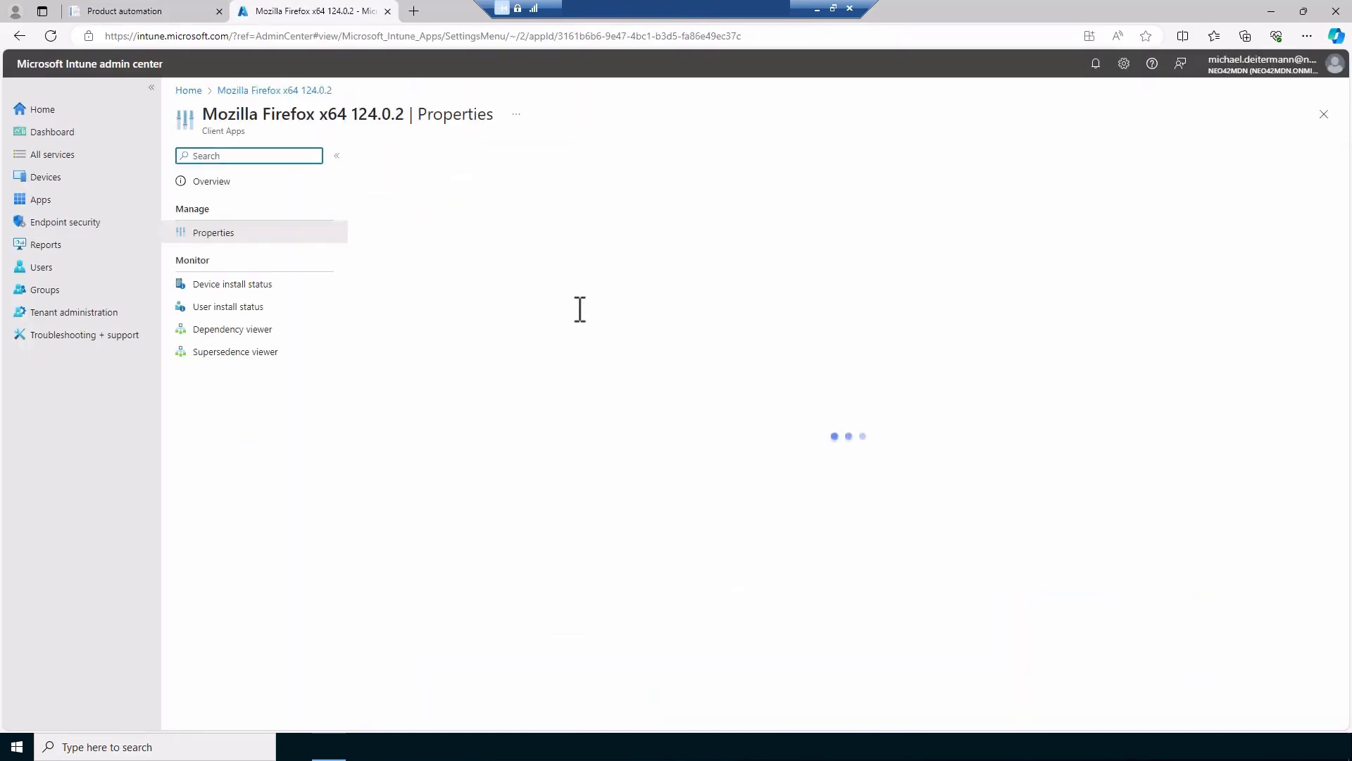
scroll(579, 310, "down", 15)
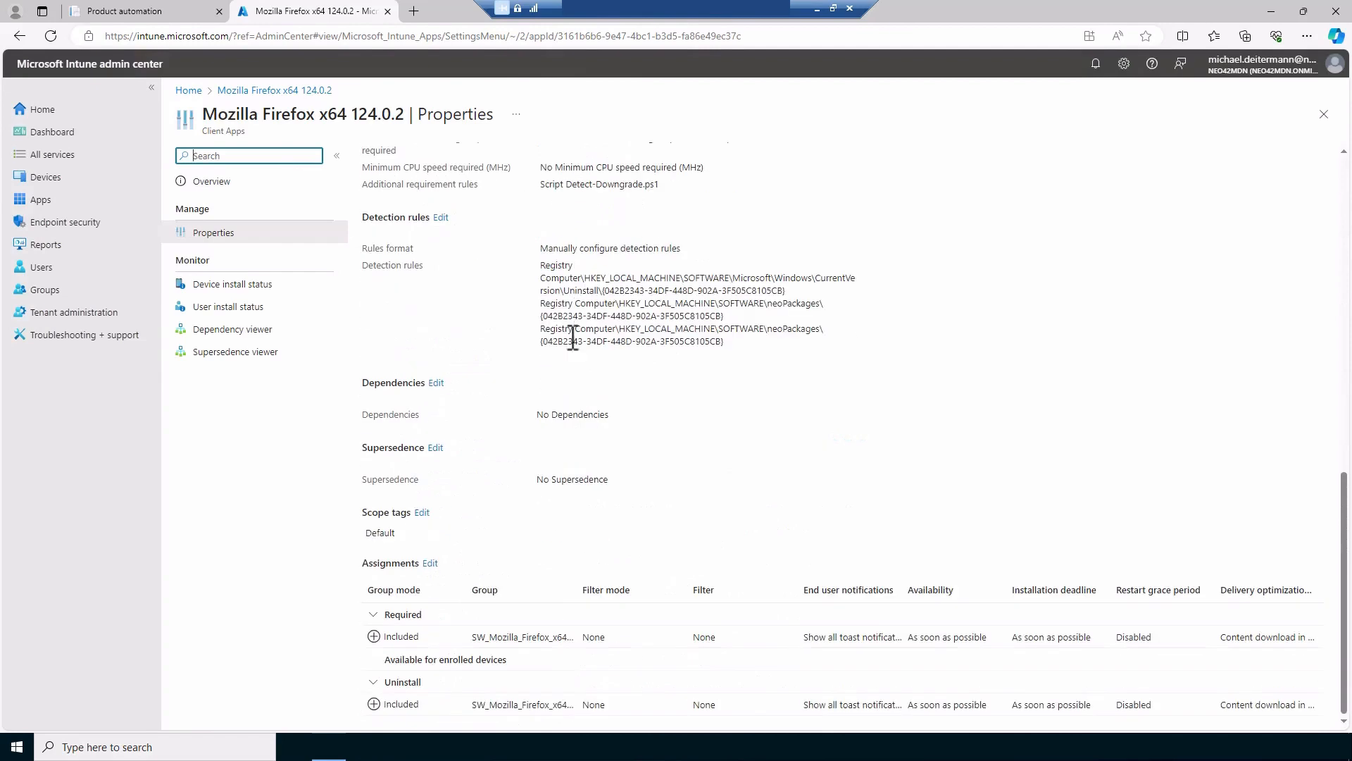
left_click_drag(576, 595, 694, 590)
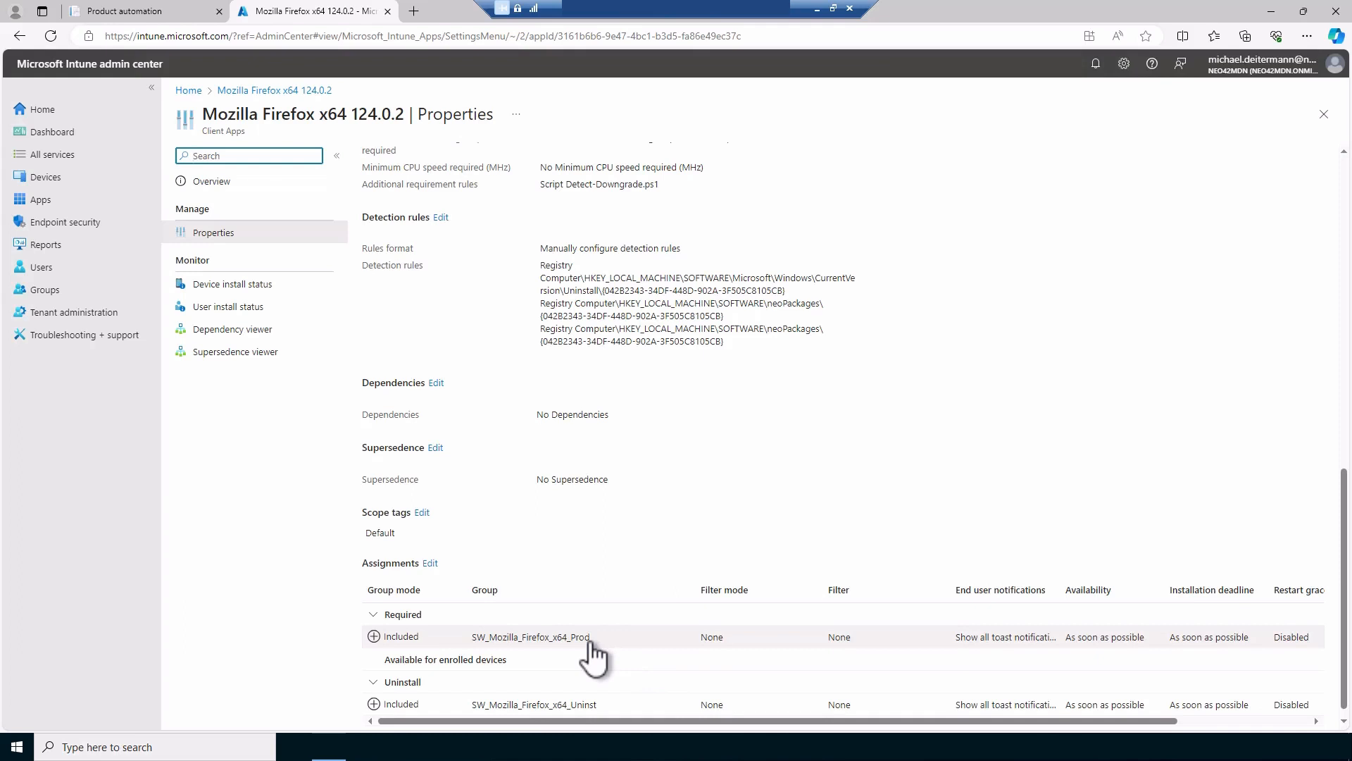
left_click(181, 11)
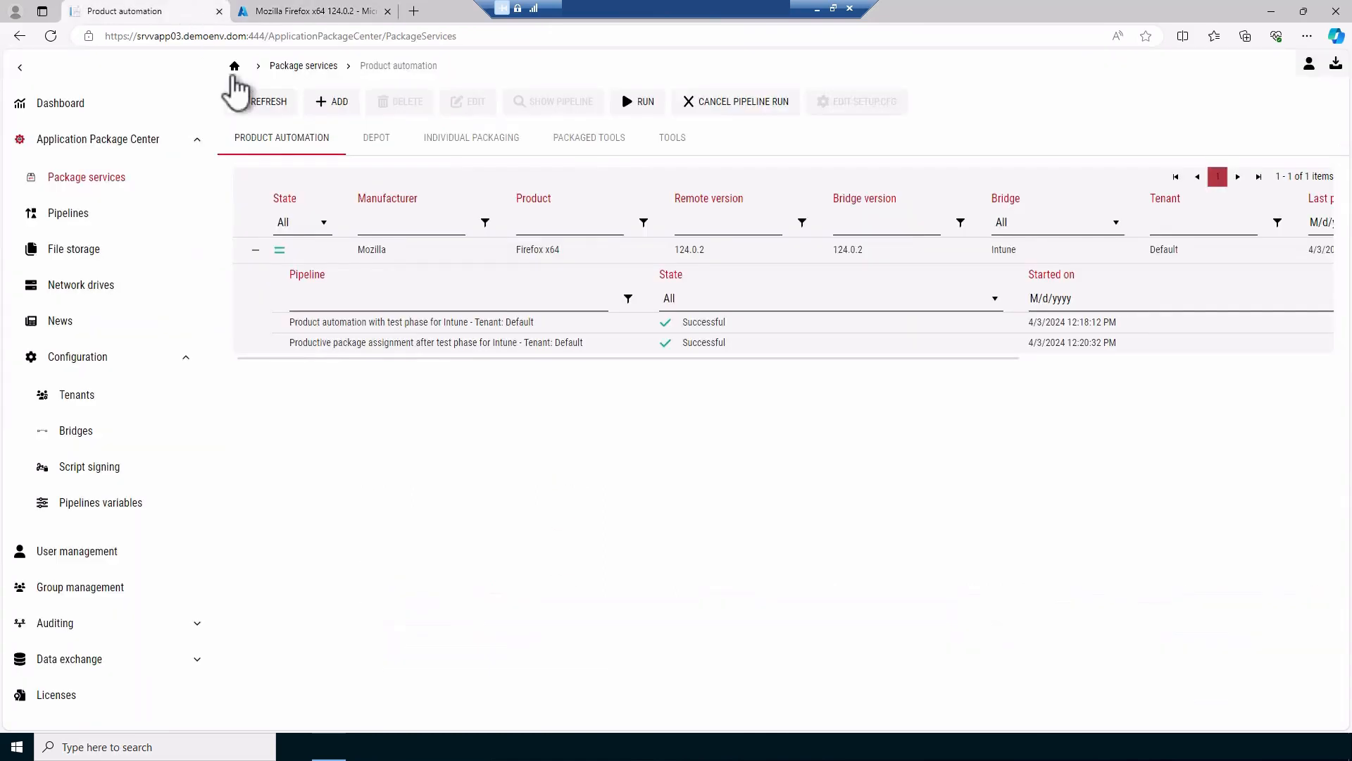